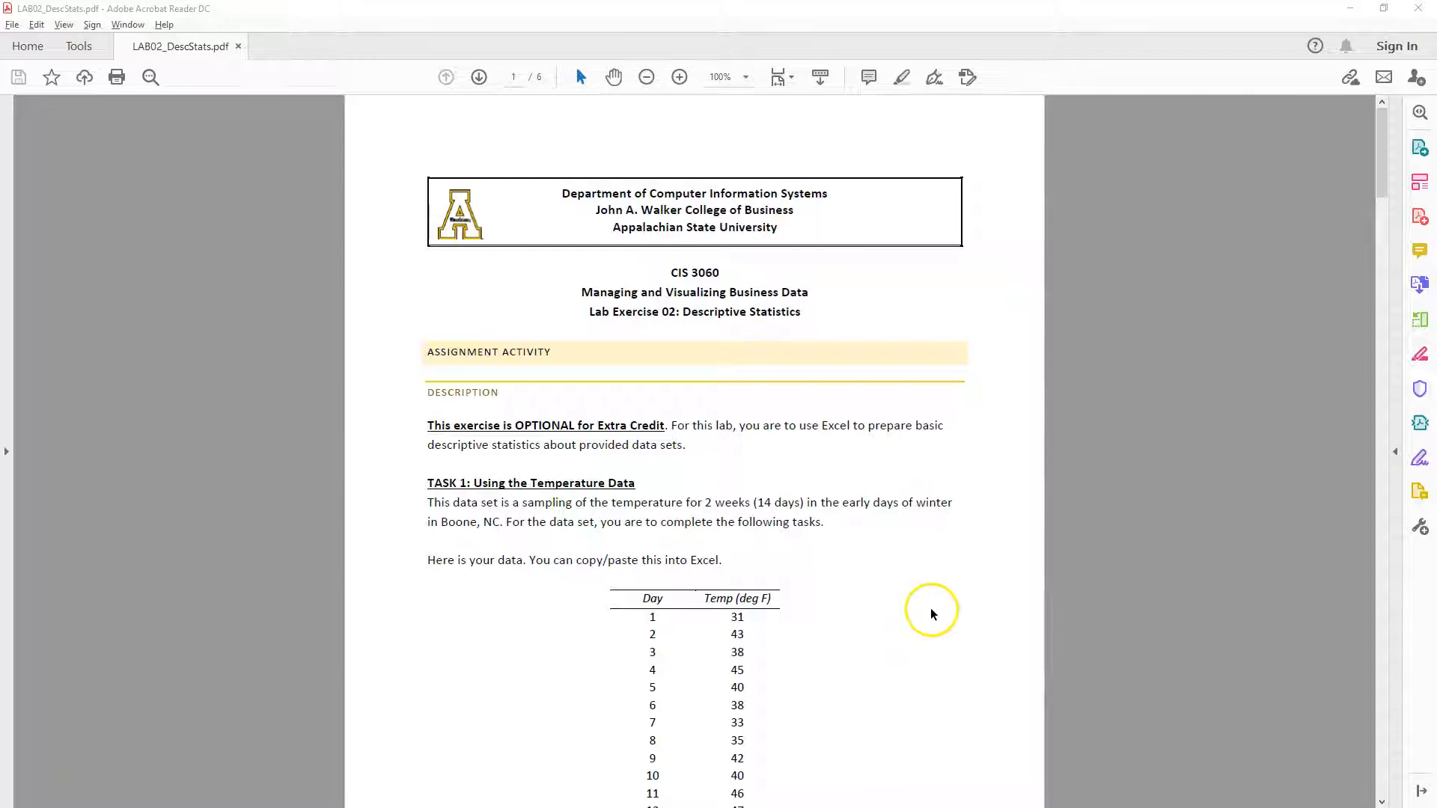
Copy the Day and Temp (deg F) table under Task 1 in the PDF, from the headers through day 14
scroll(918, 616, down, 3)
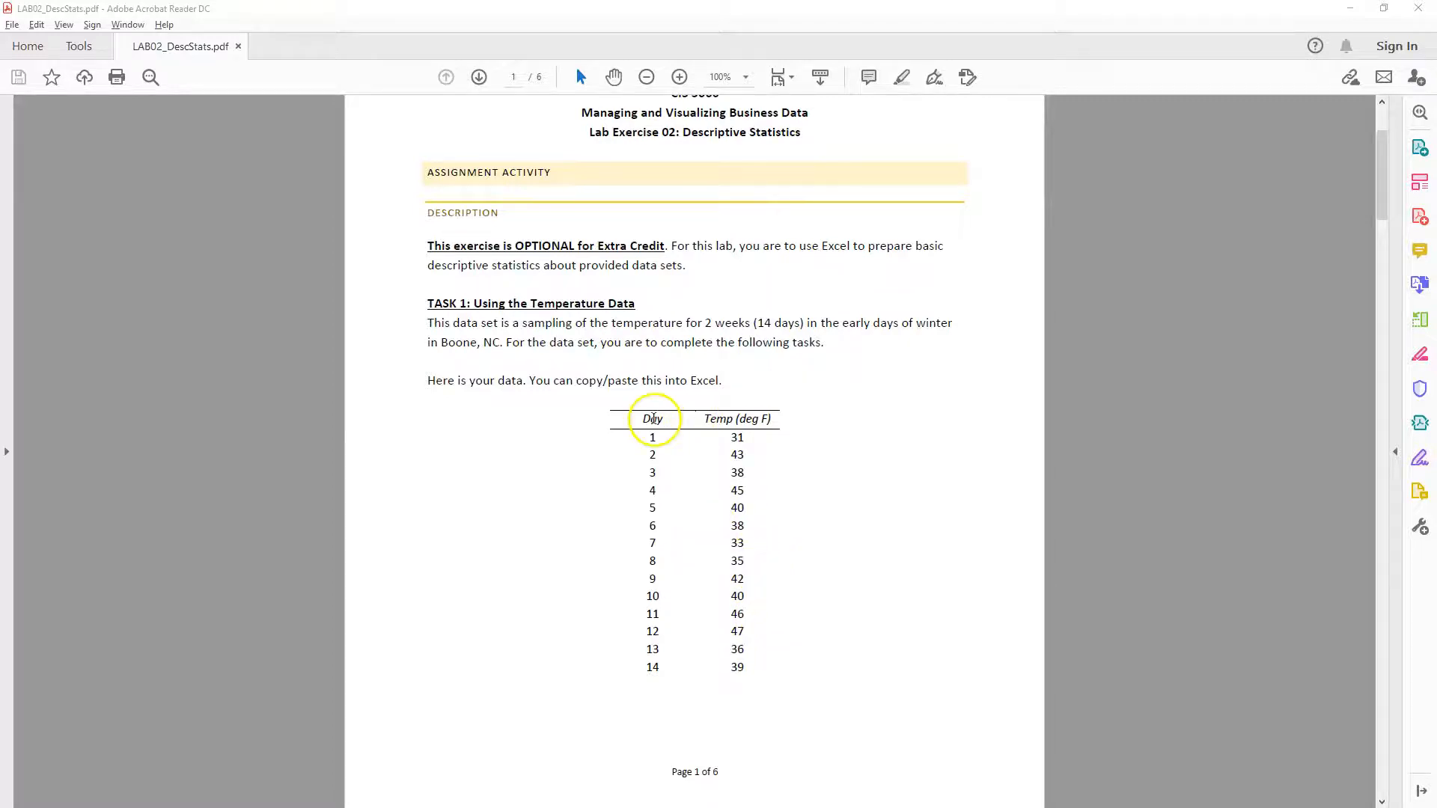
drag(653, 419, 711, 571)
click(654, 425)
drag(654, 426, 746, 676)
key(ctrl+c)
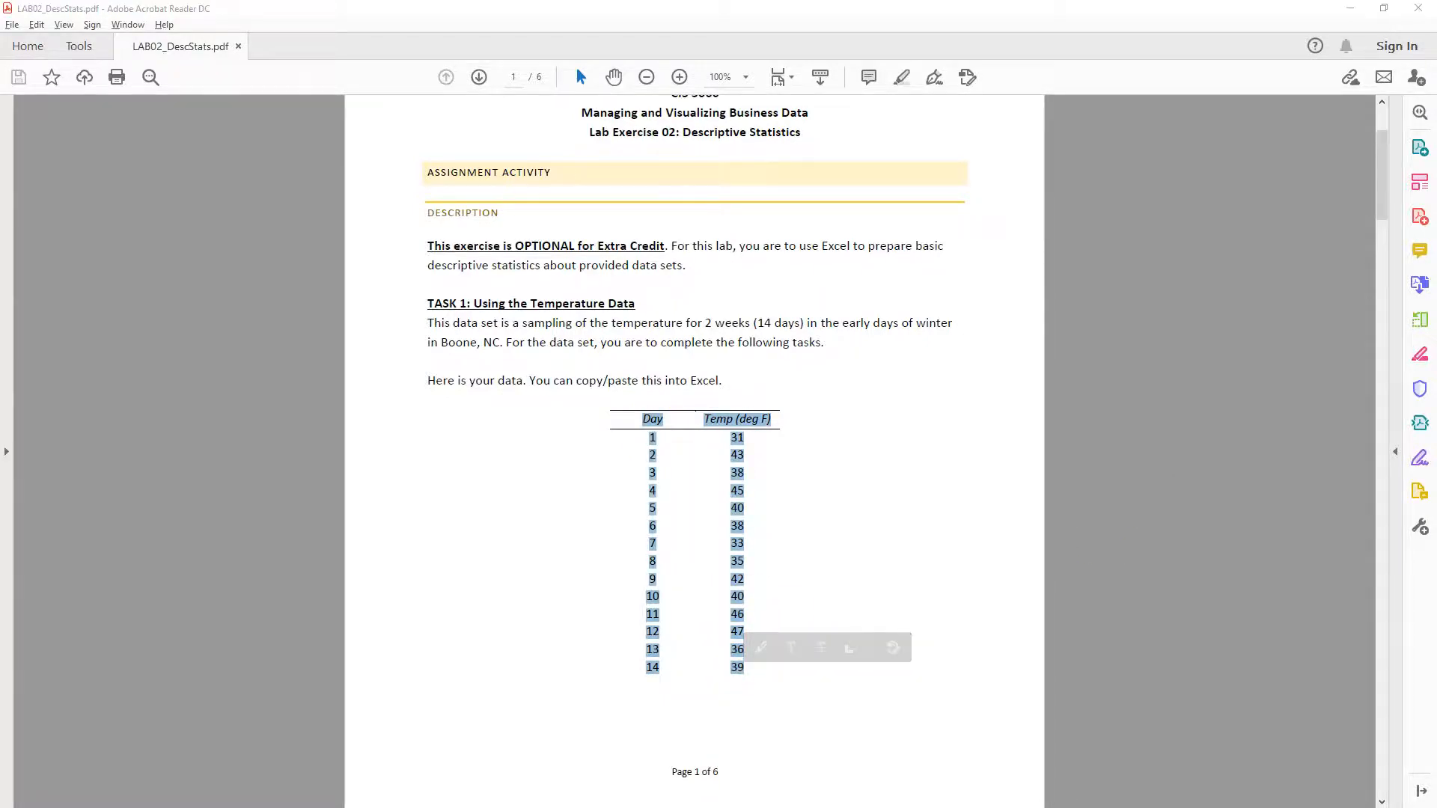
Switch to the blank Excel workbook and paste the copied table data starting at cell B2
drag(1436, 120, 442, 107)
click(225, 314)
click(210, 279)
key(ctrl+v)
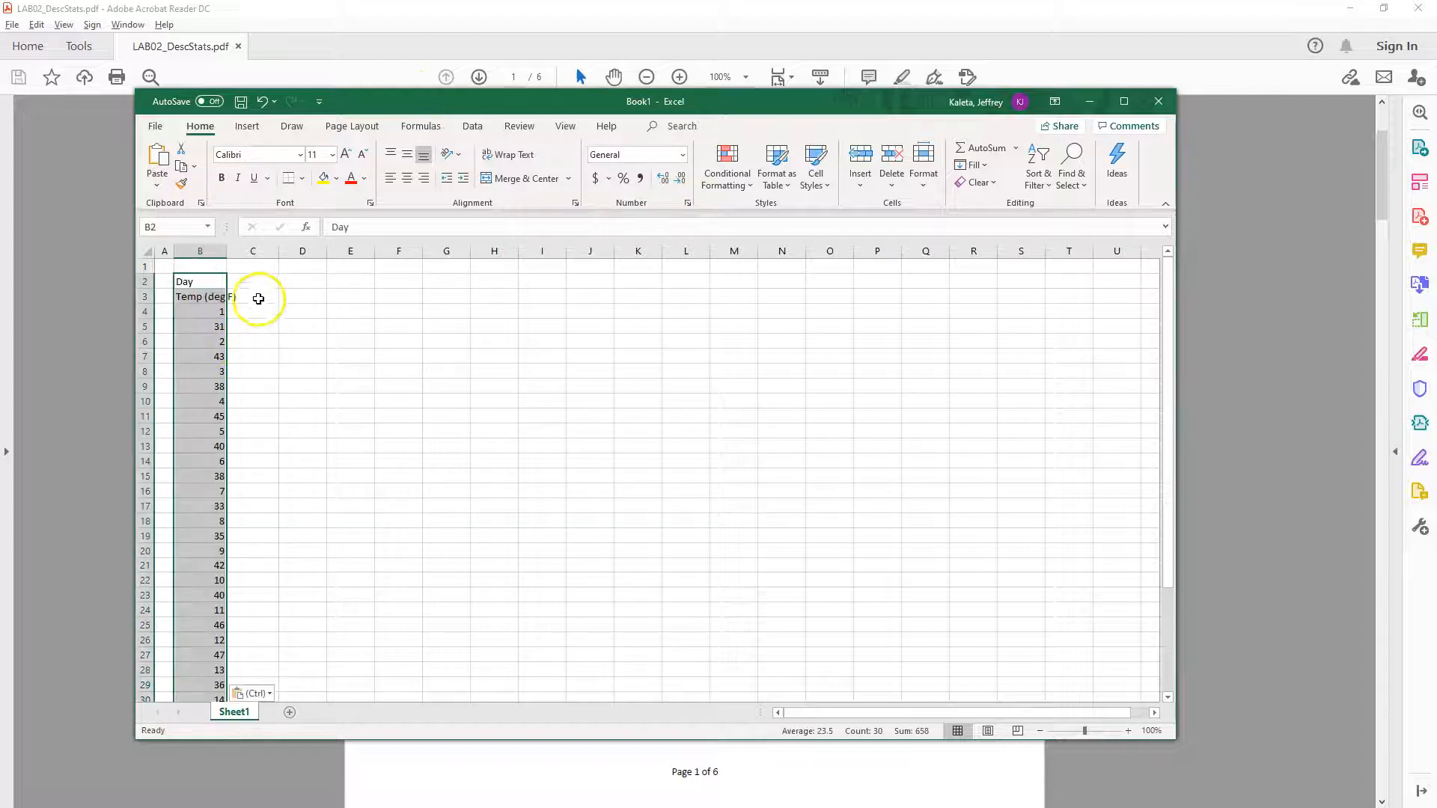
Paste the data again starting at C1 and rearrange the headers so Day sits in B3 and Temp (deg F) in C3
click(256, 268)
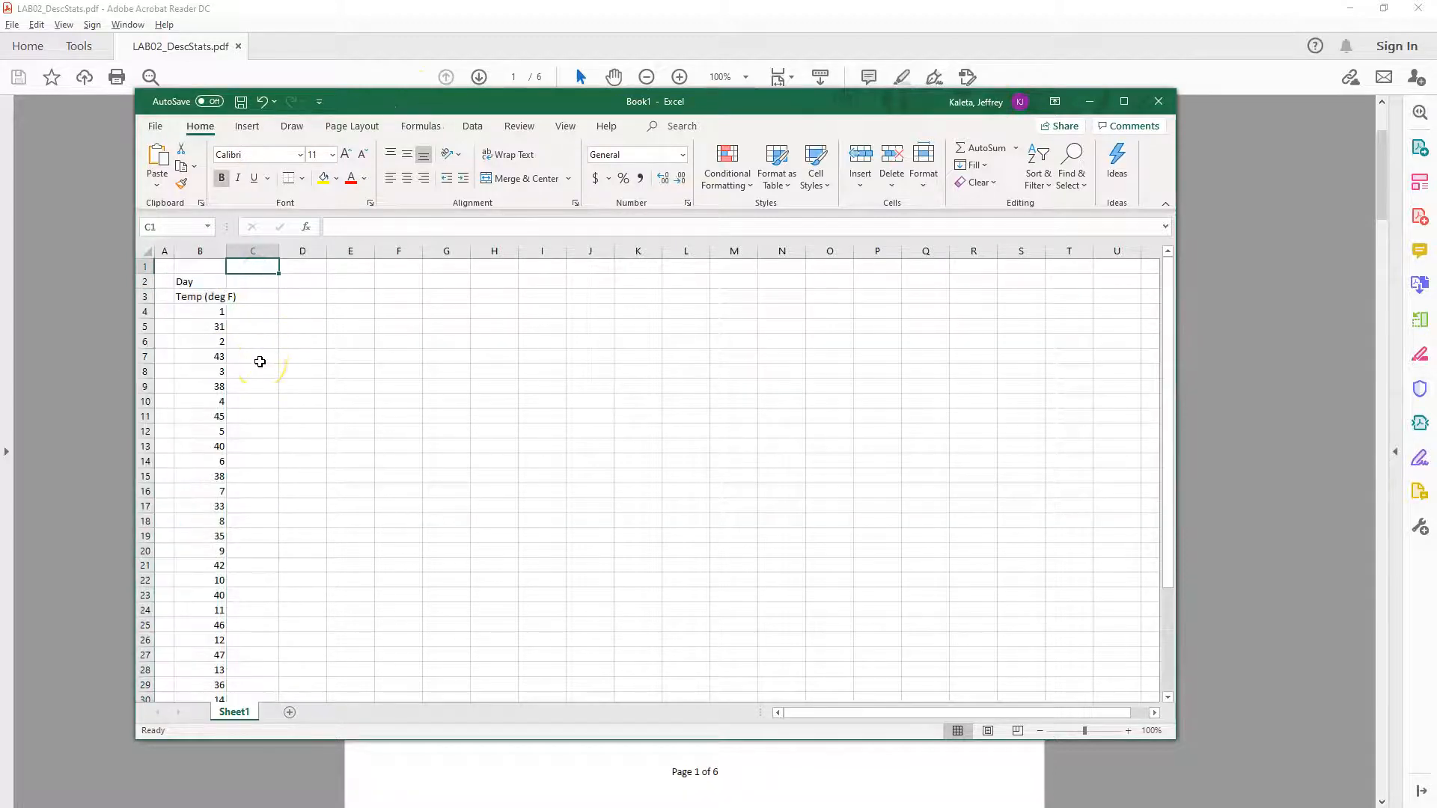
key(ctrl+v)
click(320, 368)
click(208, 283)
click(214, 298)
shift+click(208, 285)
key(ctrl+c)
Sort the data in B3:C31 in ascending order by the Day column
drag(195, 298, 259, 364)
click(256, 267)
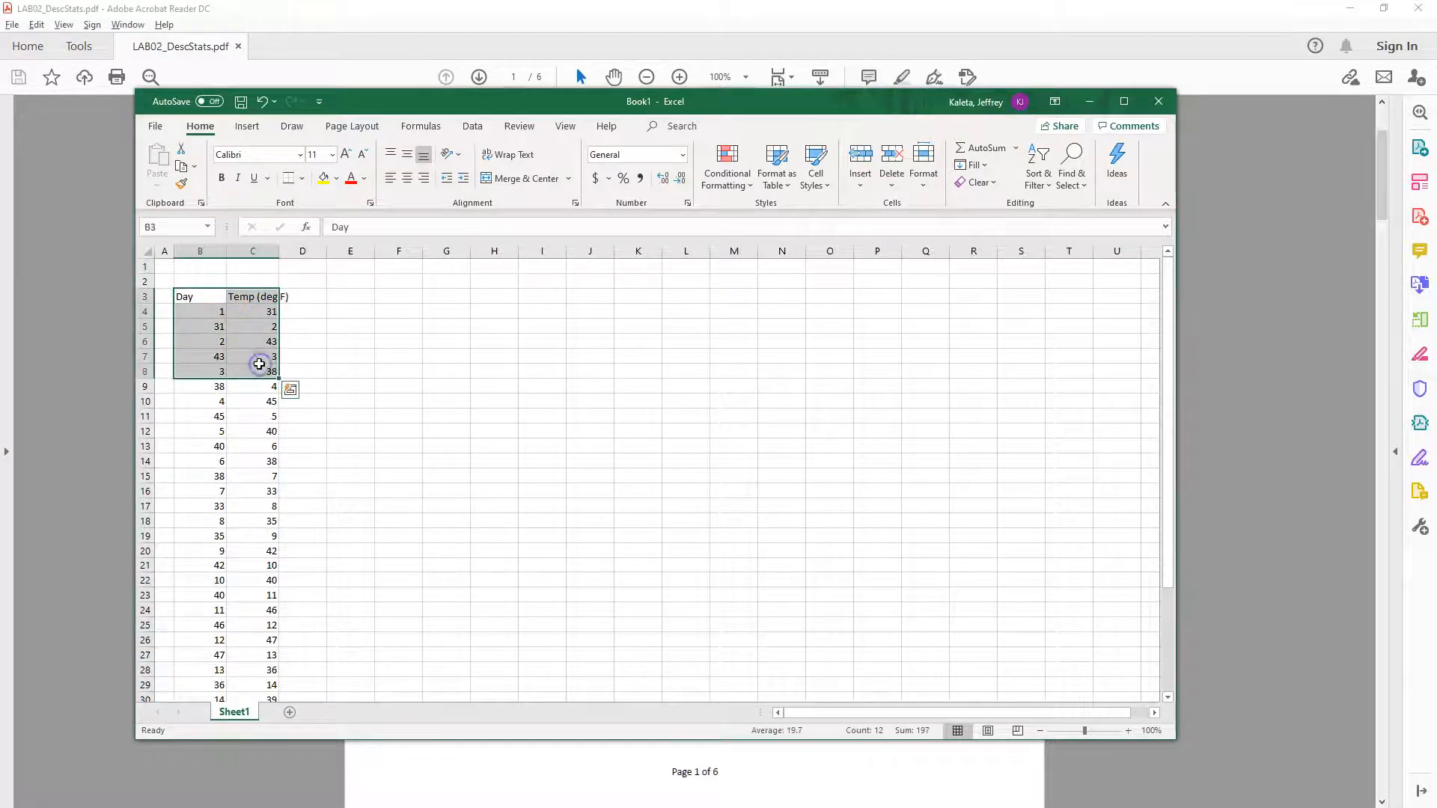
key(ctrl+shift+Down)
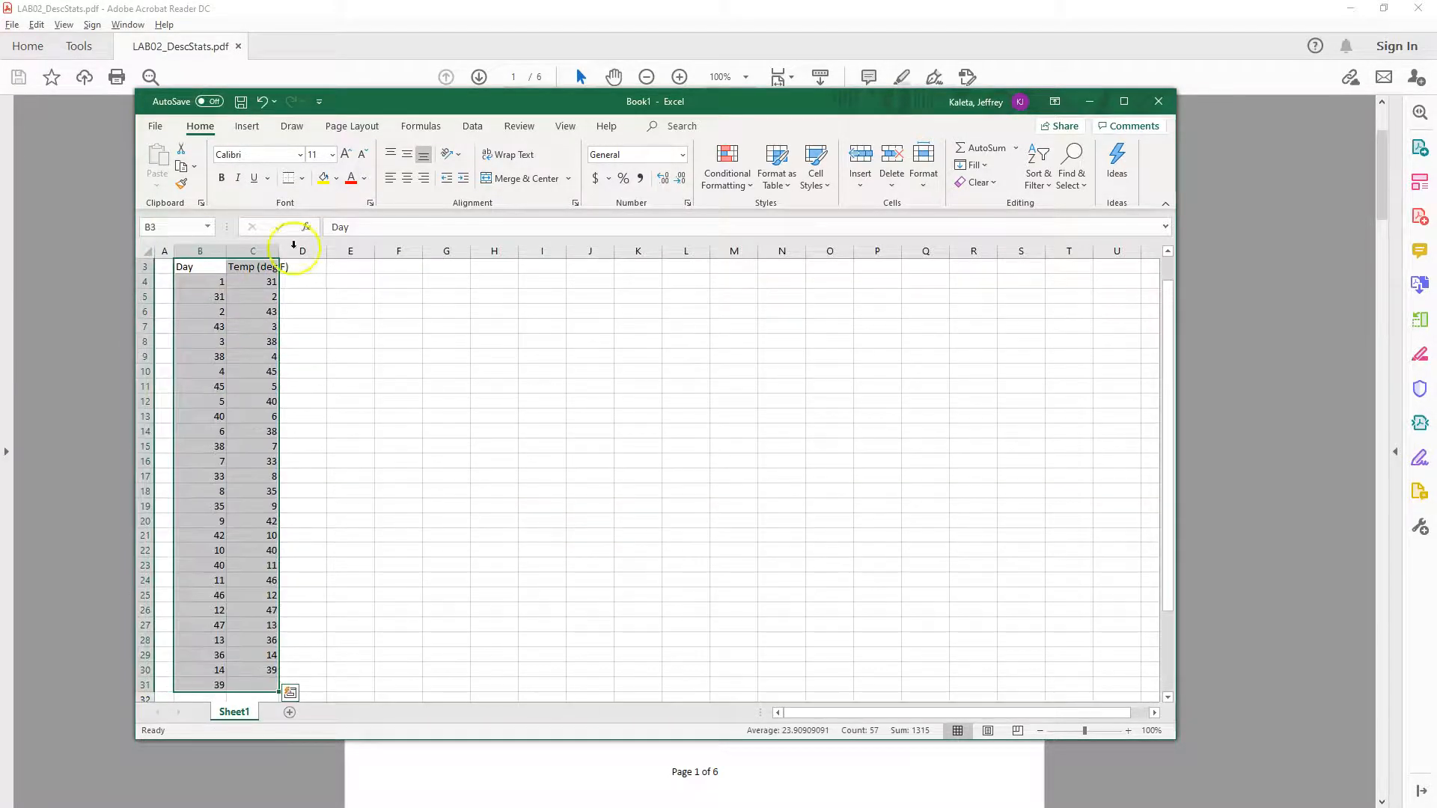
click(473, 126)
click(678, 155)
click(494, 491)
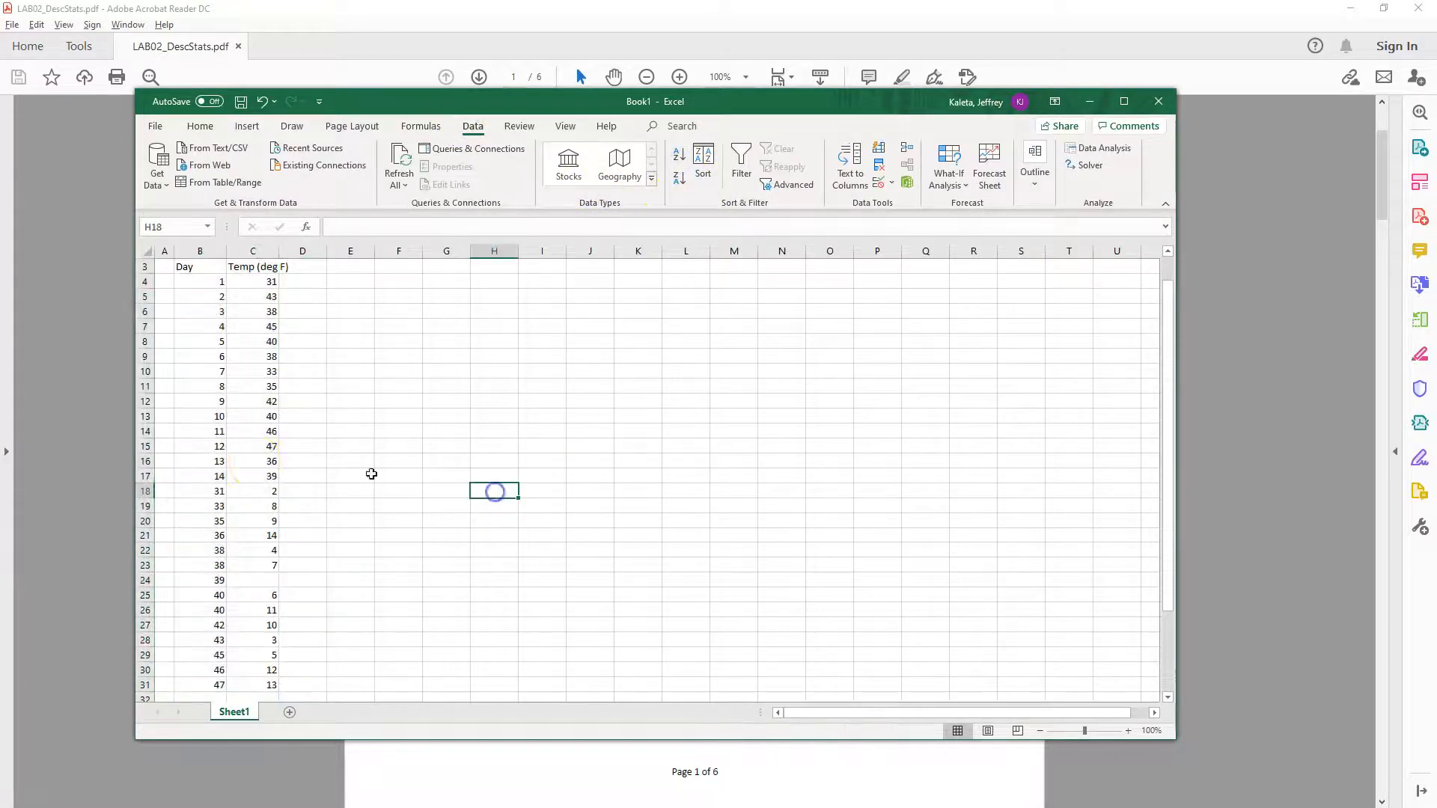
Delete the leftover mismatched values below day 14, in B18:C31
drag(219, 496, 267, 660)
key(ctrl+q)
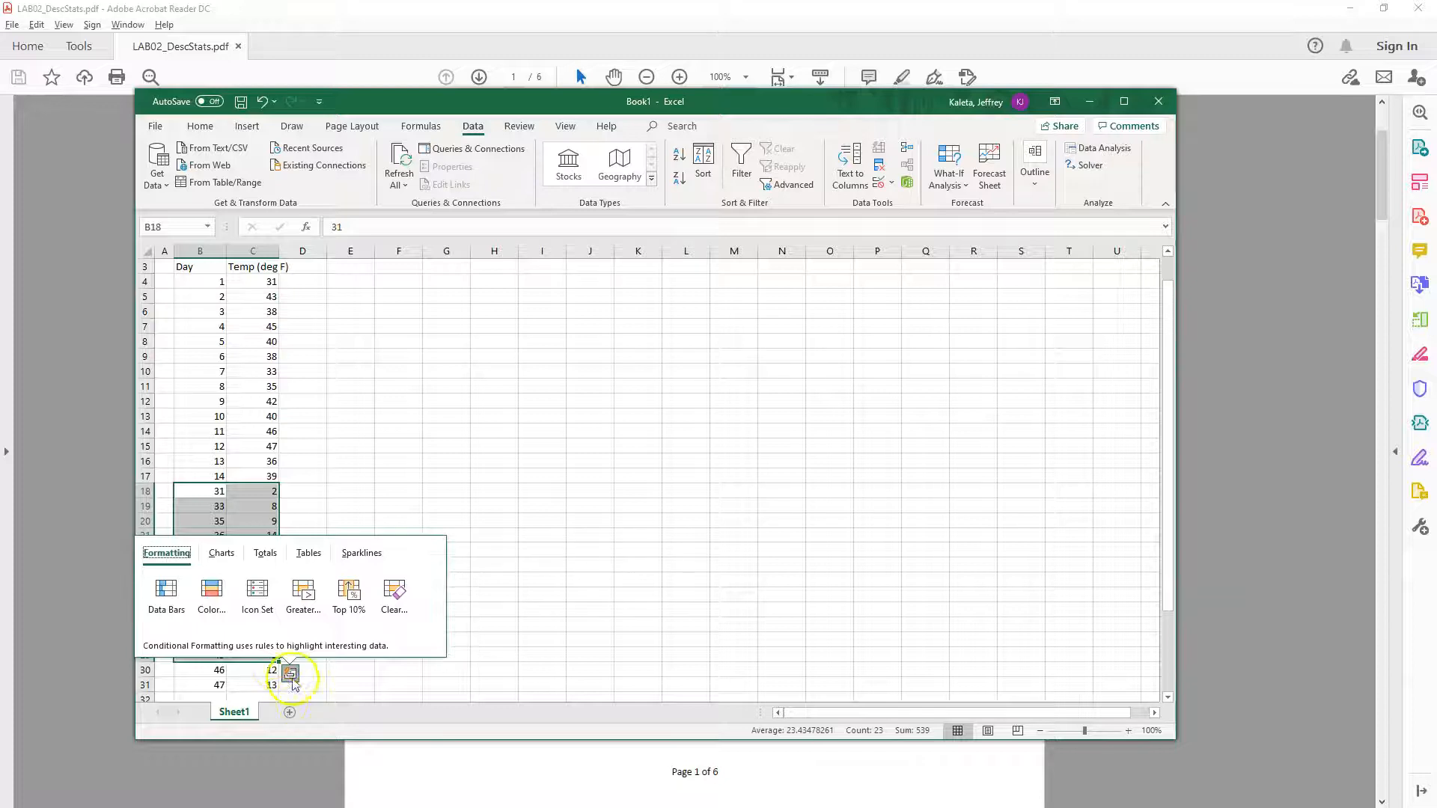
click(293, 680)
shift+click(261, 692)
key(Delete)
click(388, 571)
Arrange the Excel workbook and the PDF instructions side by side on the screen
drag(535, 101, 1210, 142)
click(1049, 446)
scroll(1048, 446, up, 1)
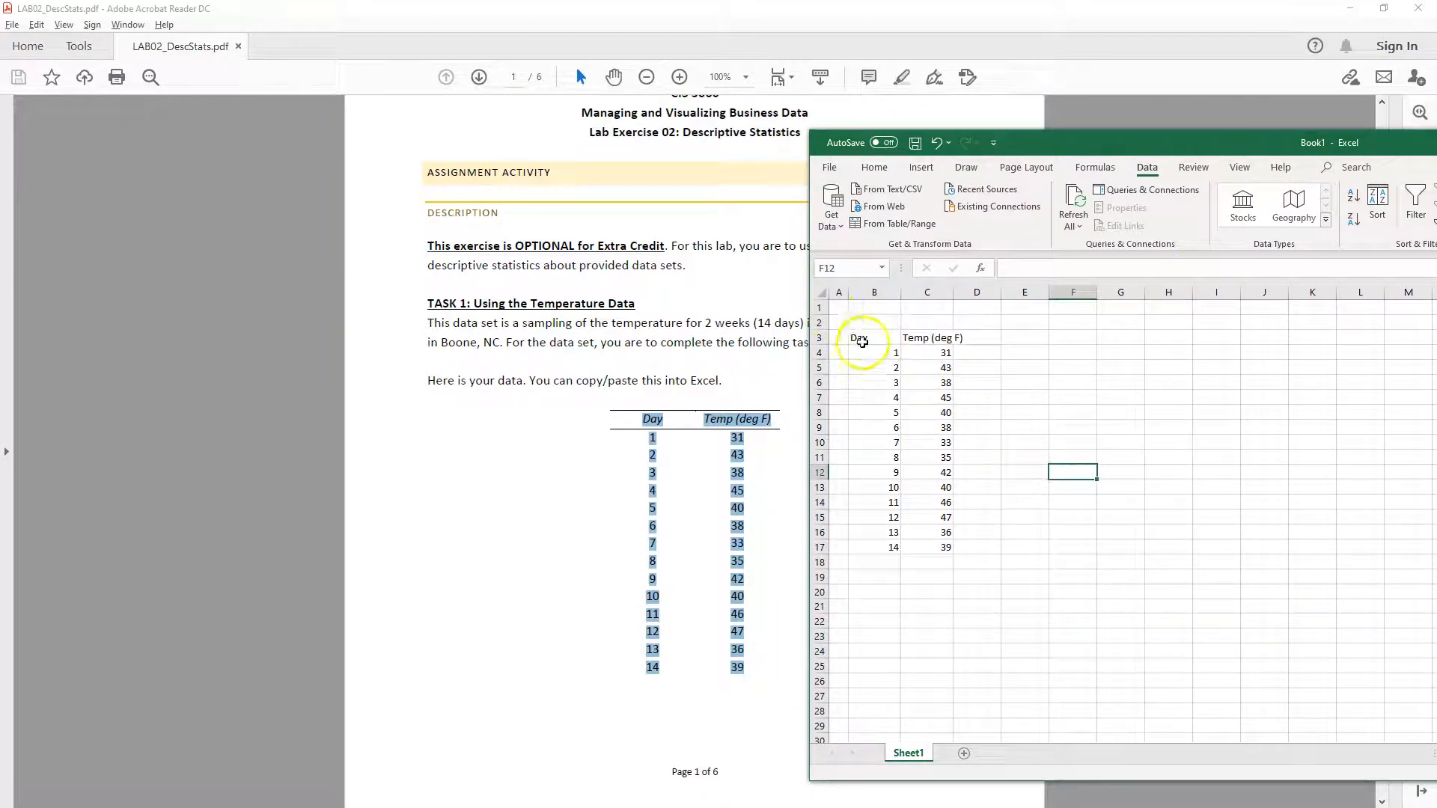
drag(862, 341, 926, 338)
click(874, 167)
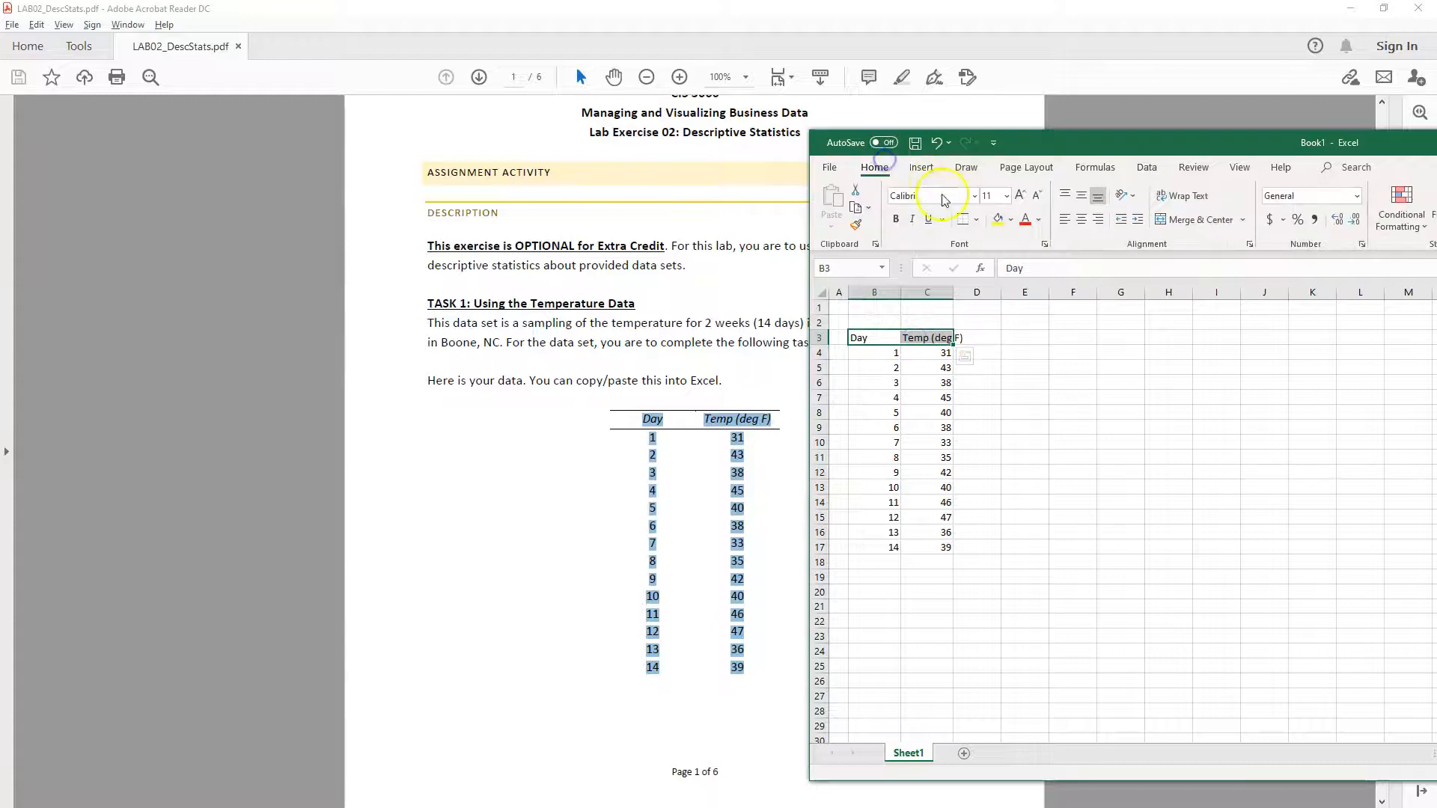
drag(736, 19, 2, 86)
click(860, 218)
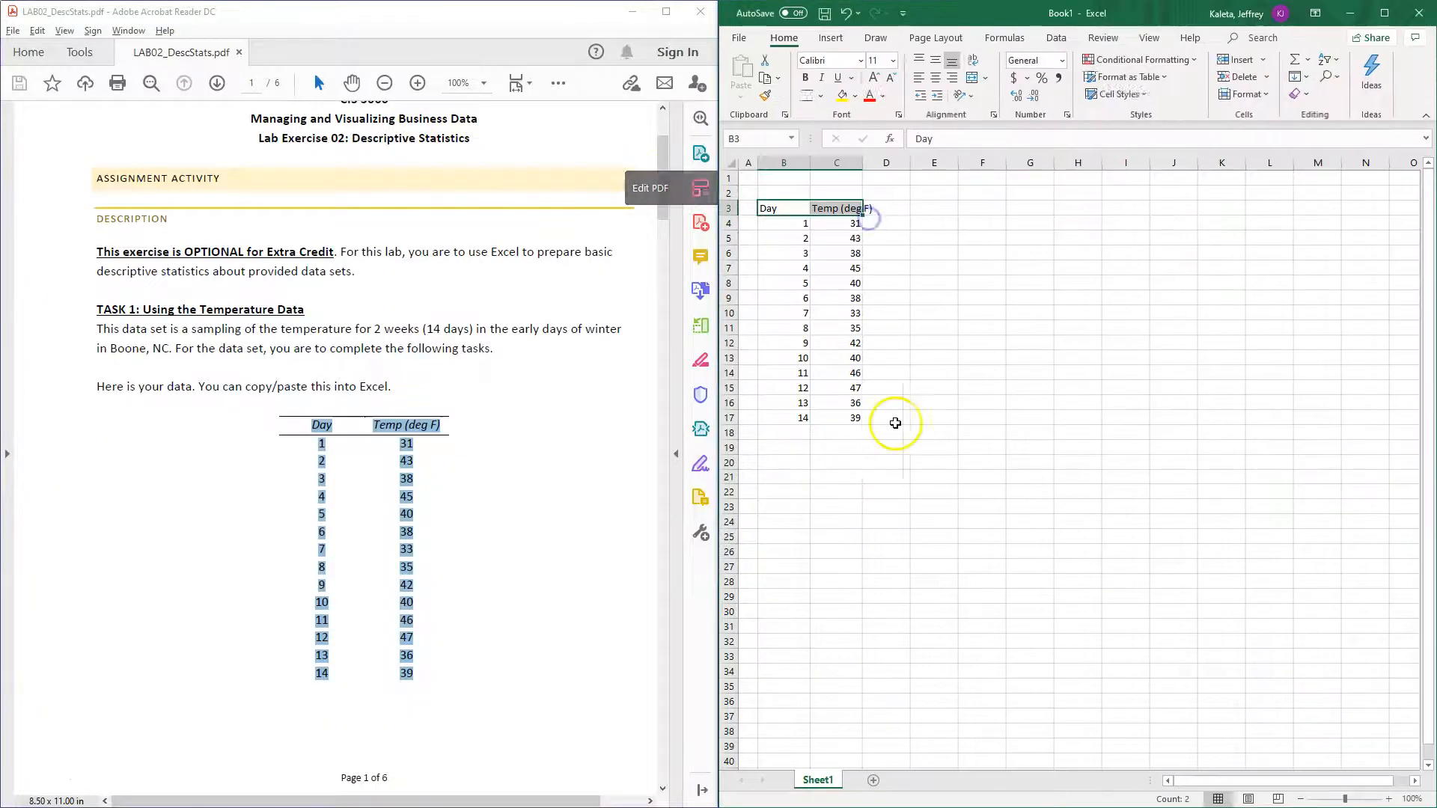
click(904, 460)
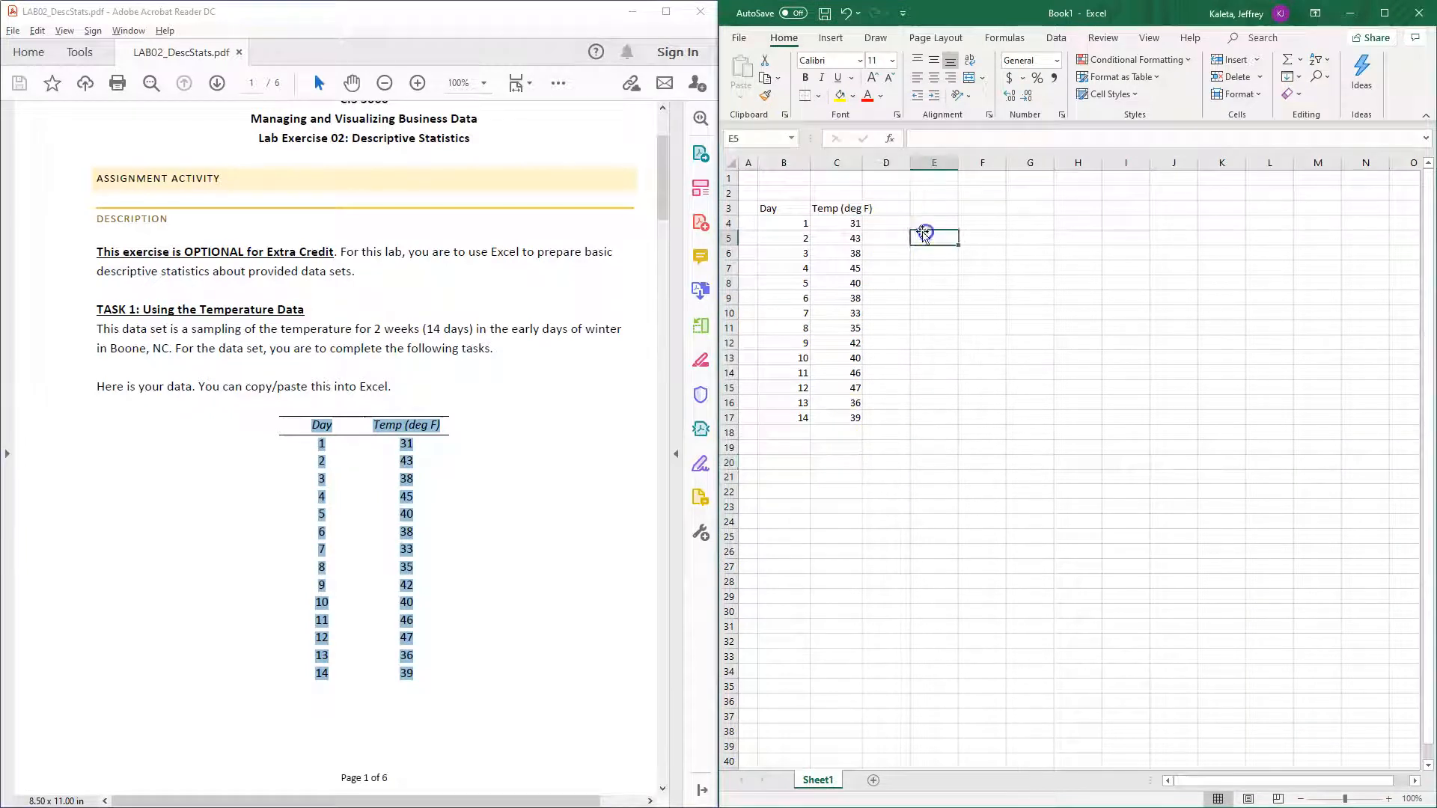
Format the headers in B3:C3 as bold italic with top and bottom borders, and widen column C to fit its header
drag(782, 208, 830, 208)
click(821, 78)
click(932, 207)
drag(794, 209, 883, 169)
click(808, 97)
click(997, 279)
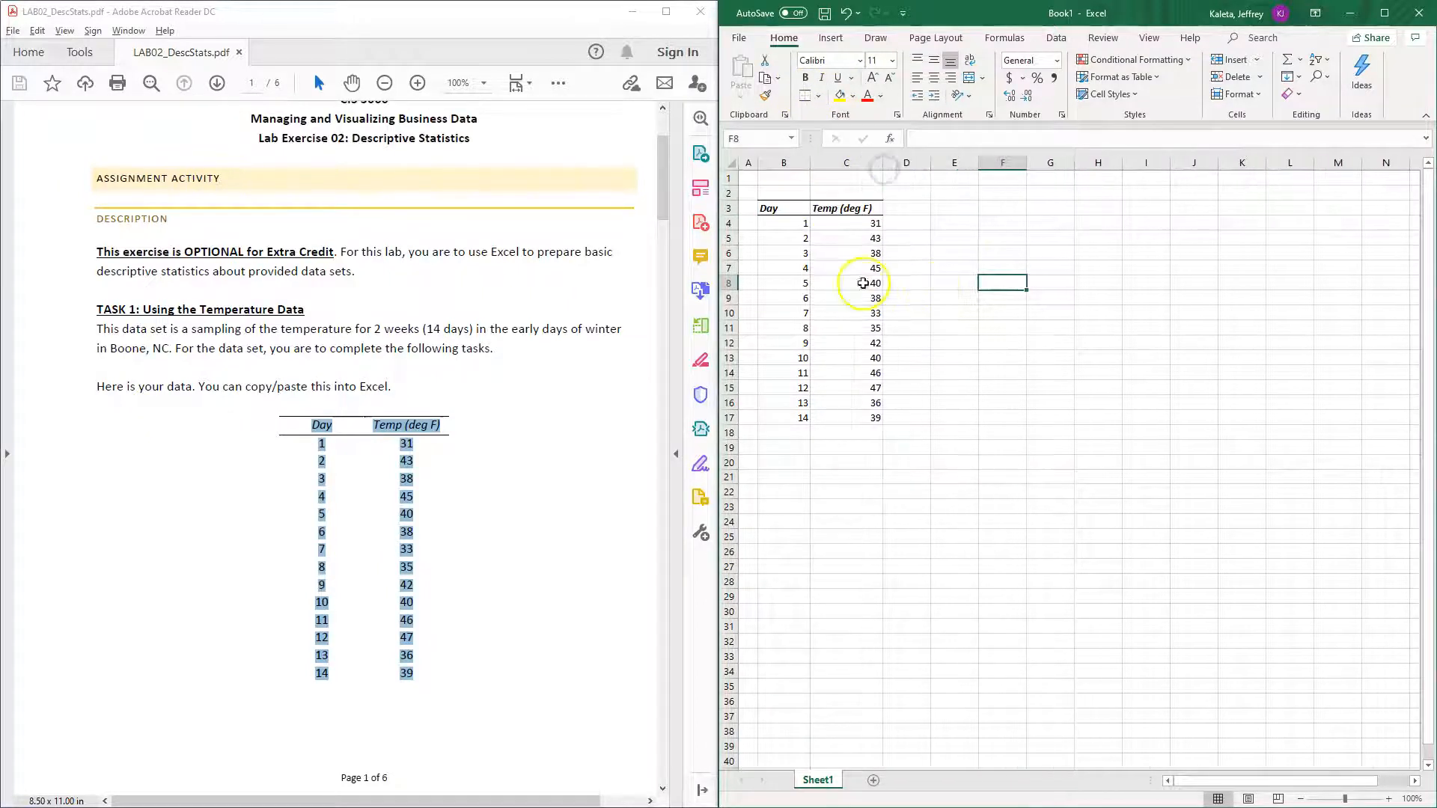
Centre the Day and Temp (deg F) headers in B3:C3 horizontally
click(795, 208)
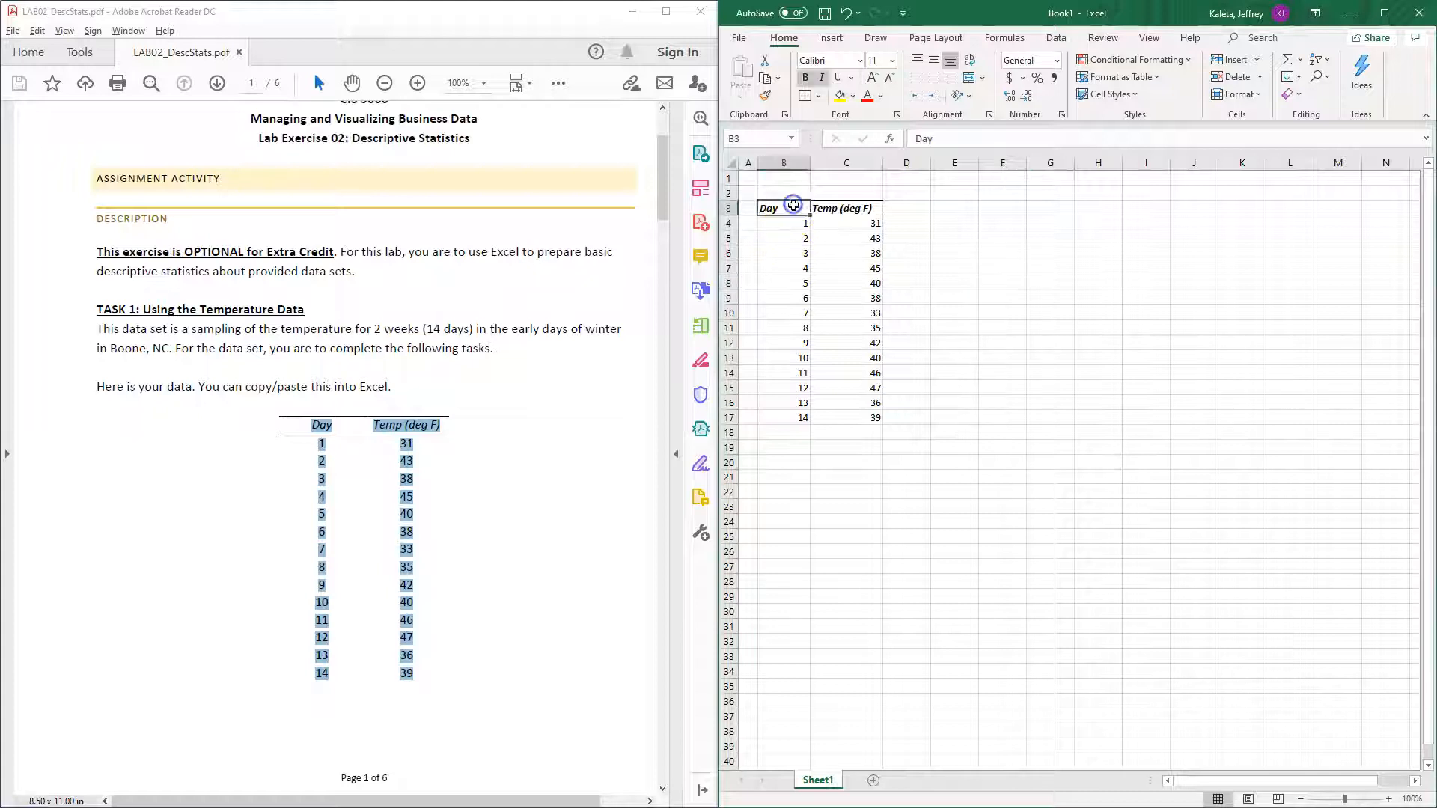
drag(843, 208, 799, 208)
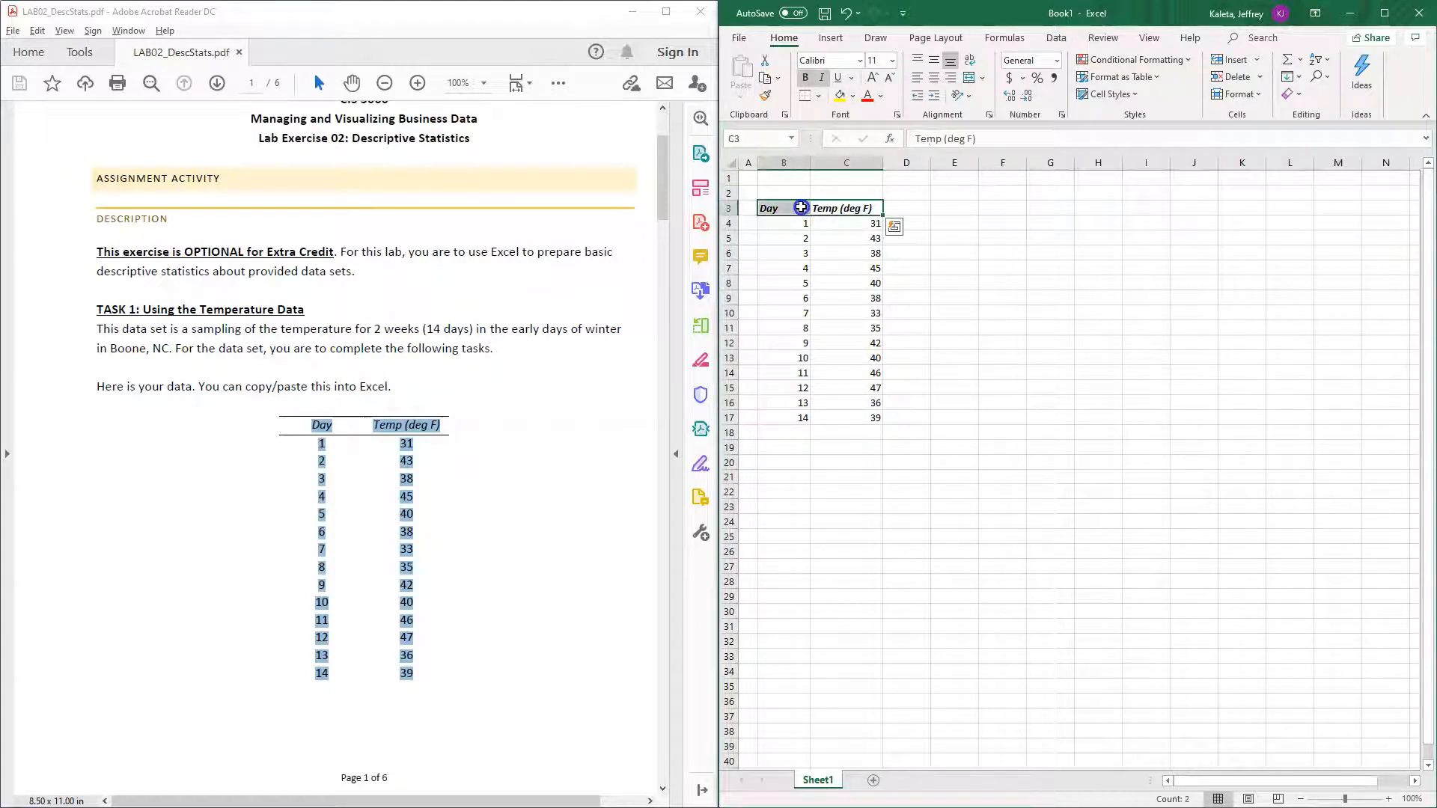
click(934, 78)
click(949, 63)
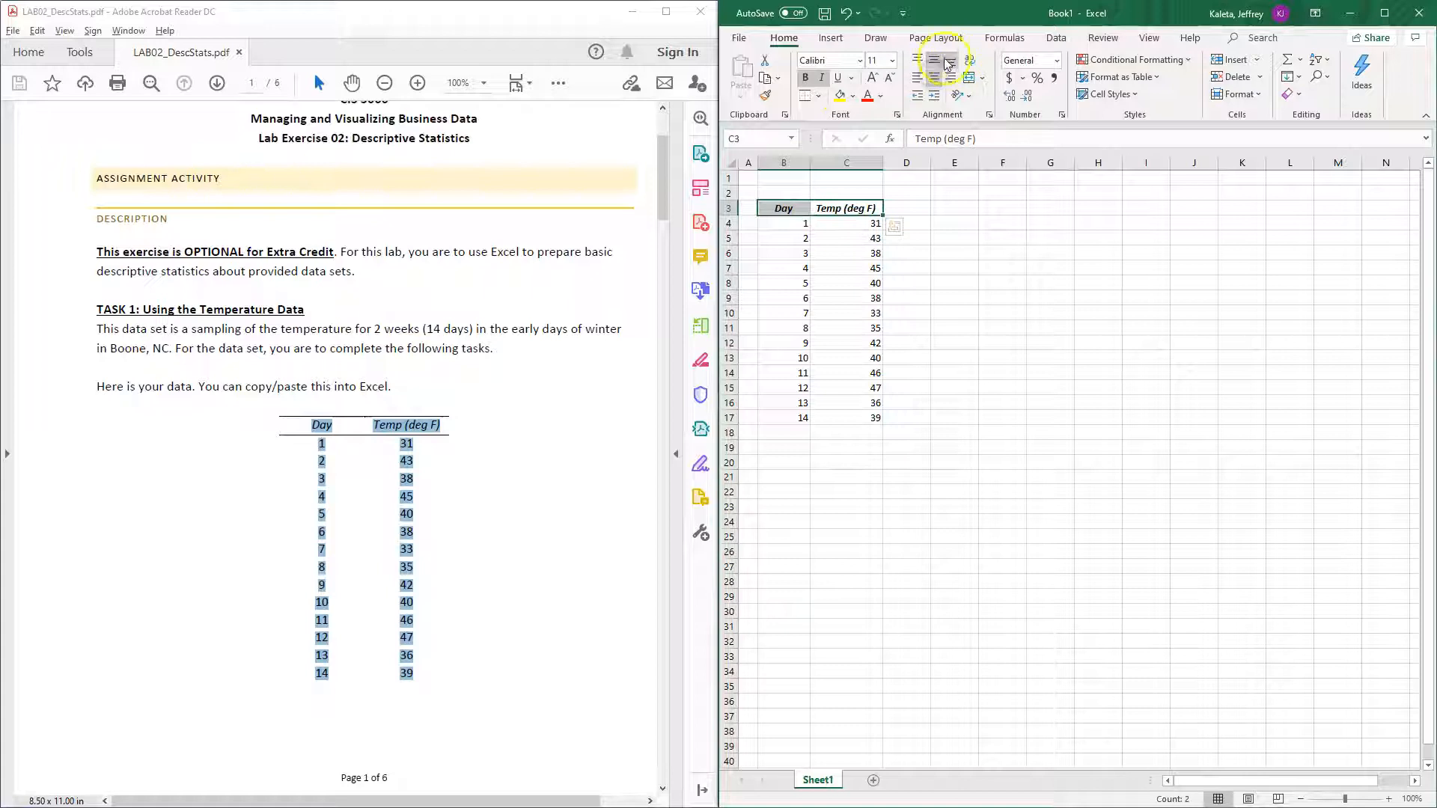
click(909, 372)
Centre the day and temperature values in B4:C17 horizontally
drag(795, 223, 848, 417)
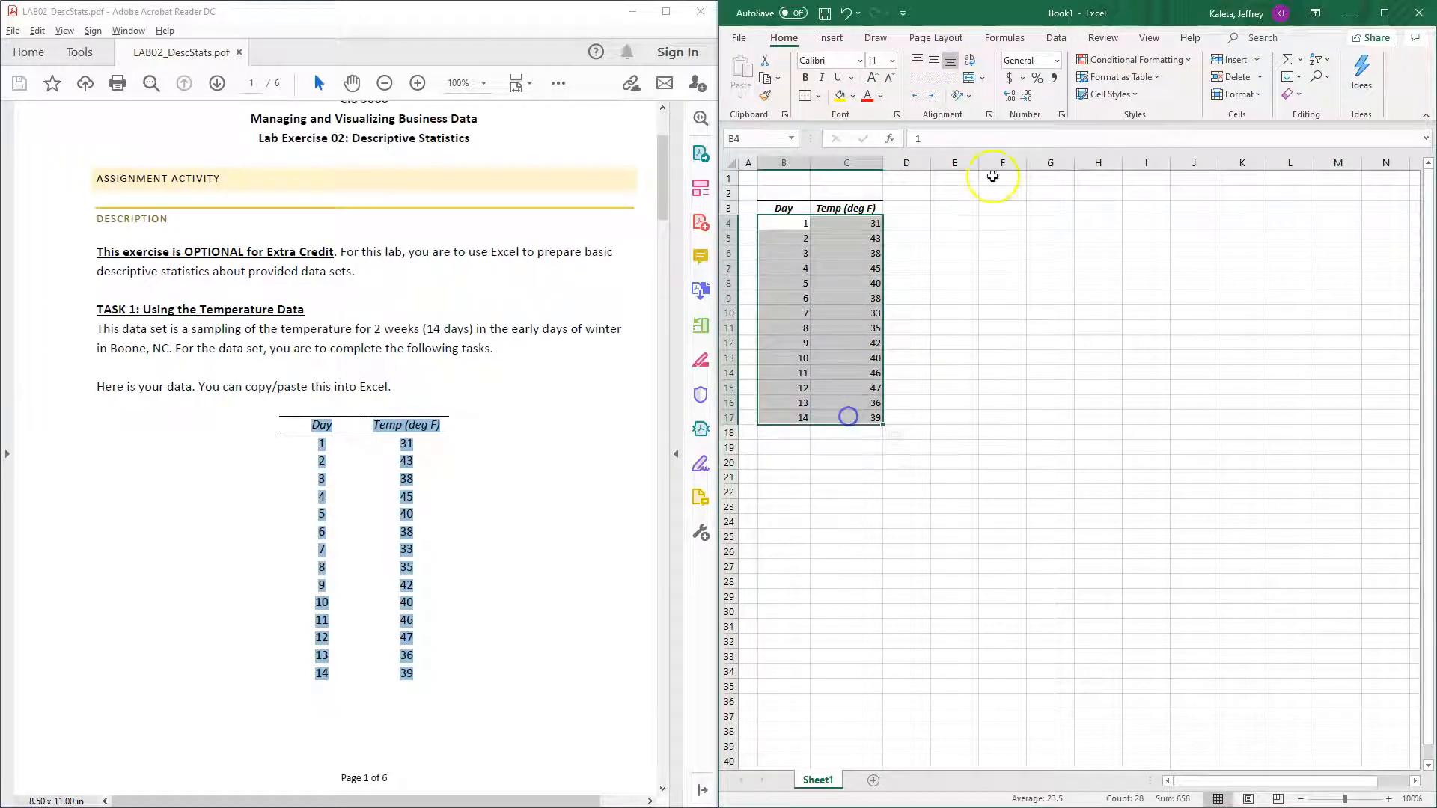
click(936, 85)
click(930, 252)
click(917, 464)
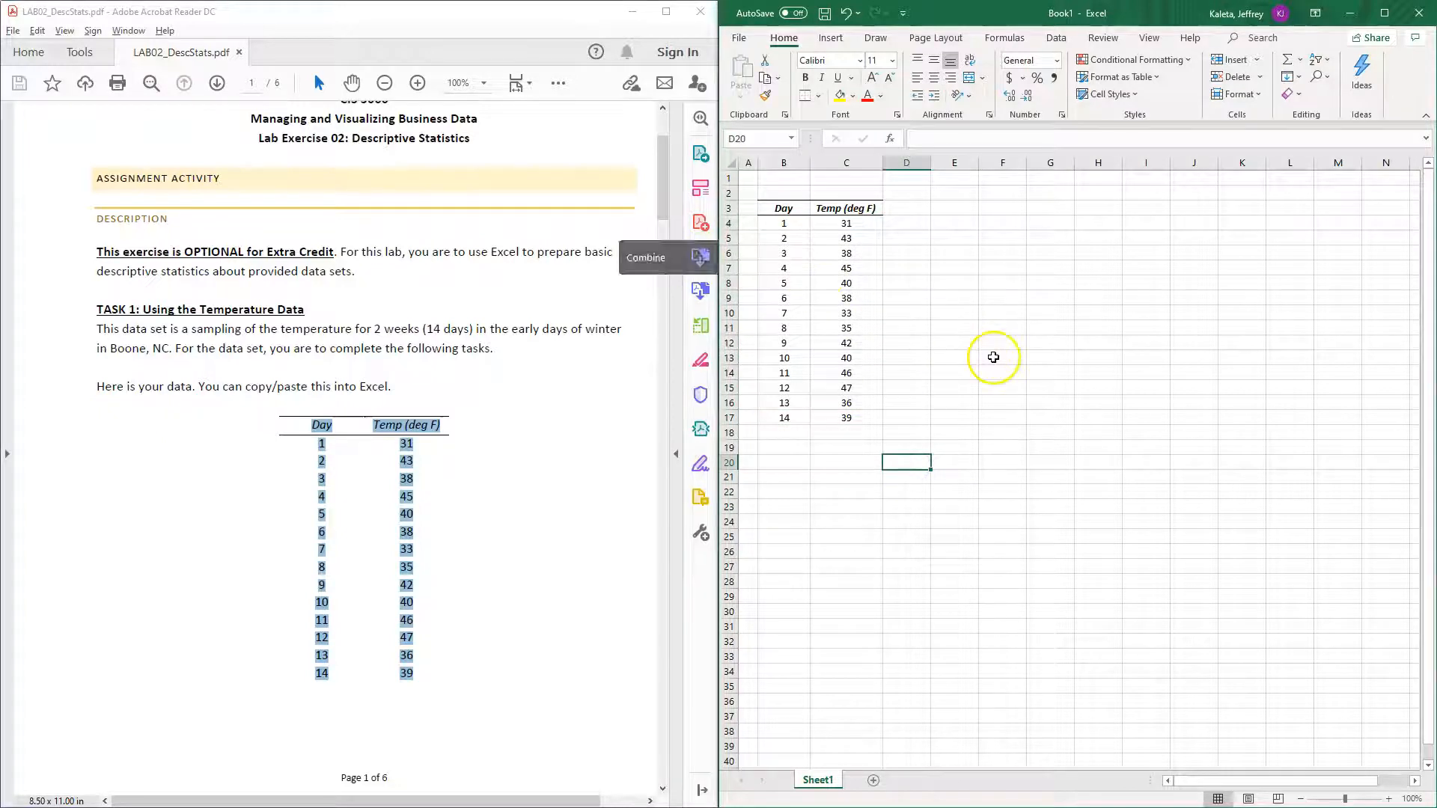
Consult the Descriptive Statistics Table instructions on page 2 of the PDF and enter the title Descriptive Statistics in E3
click(494, 438)
scroll(497, 440, down, 3)
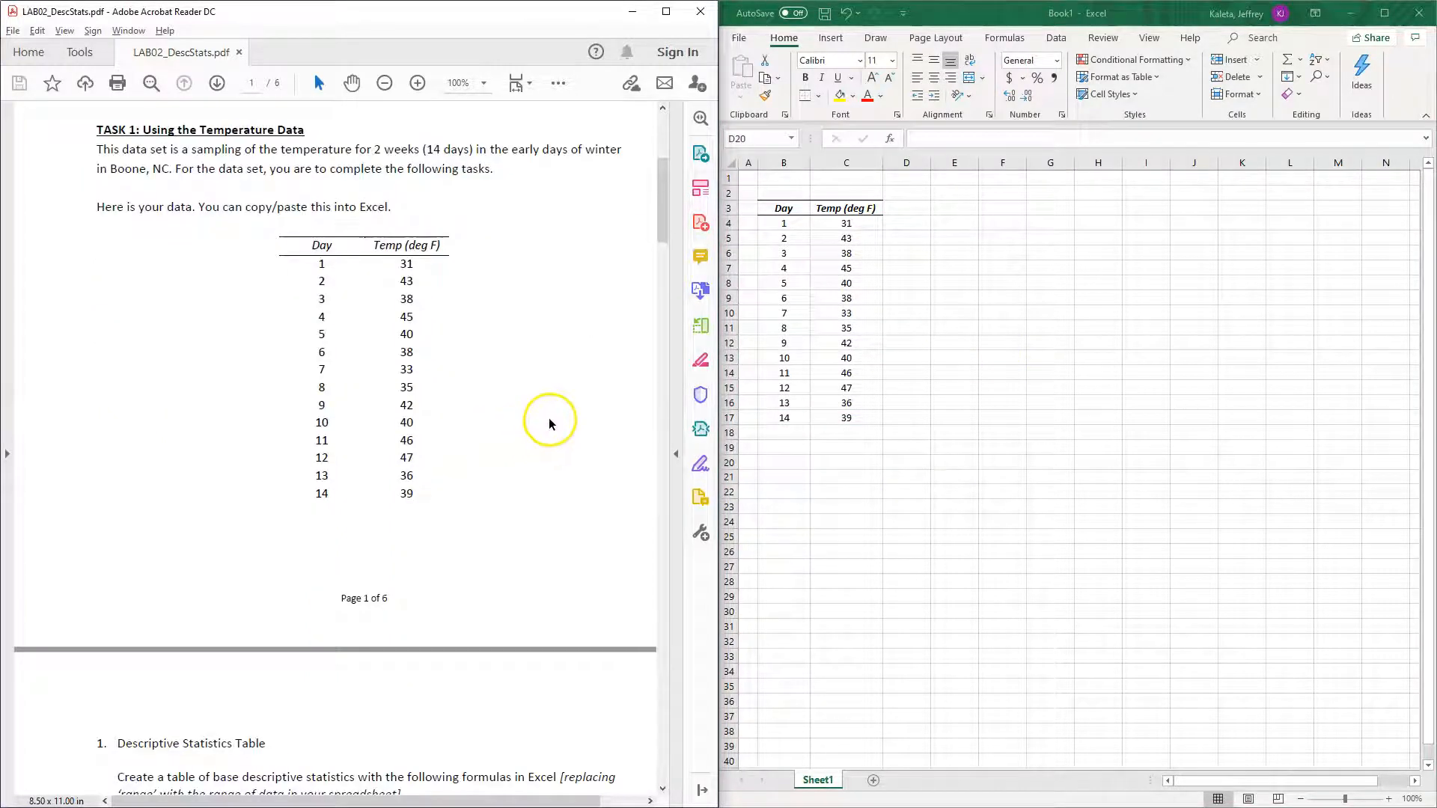
scroll(536, 417, up, 2)
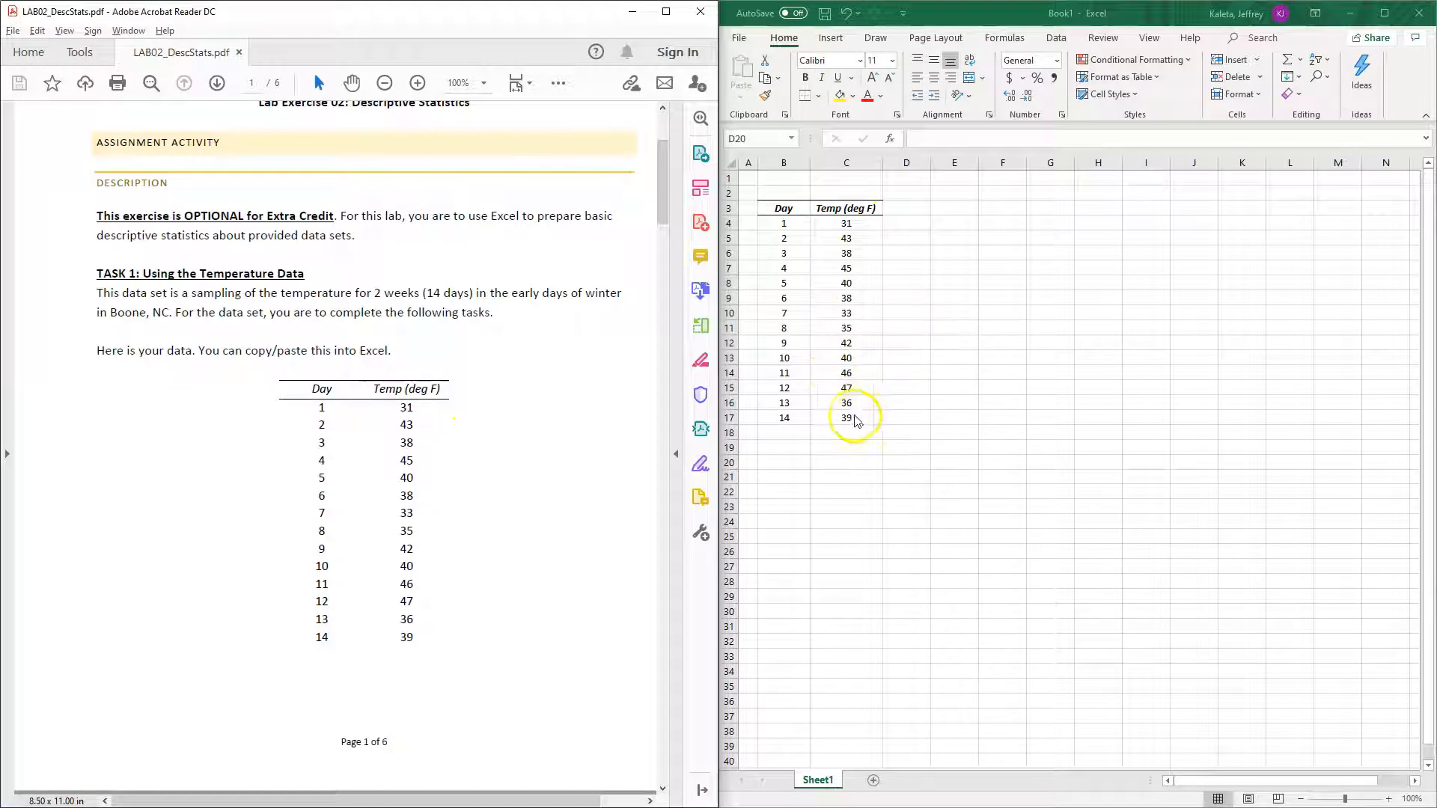
mouse_move(850, 223)
mouse_down()
mouse_move(853, 308)
mouse_move(853, 231)
mouse_move(867, 225)
mouse_up()
click(563, 438)
scroll(560, 438, down, 10)
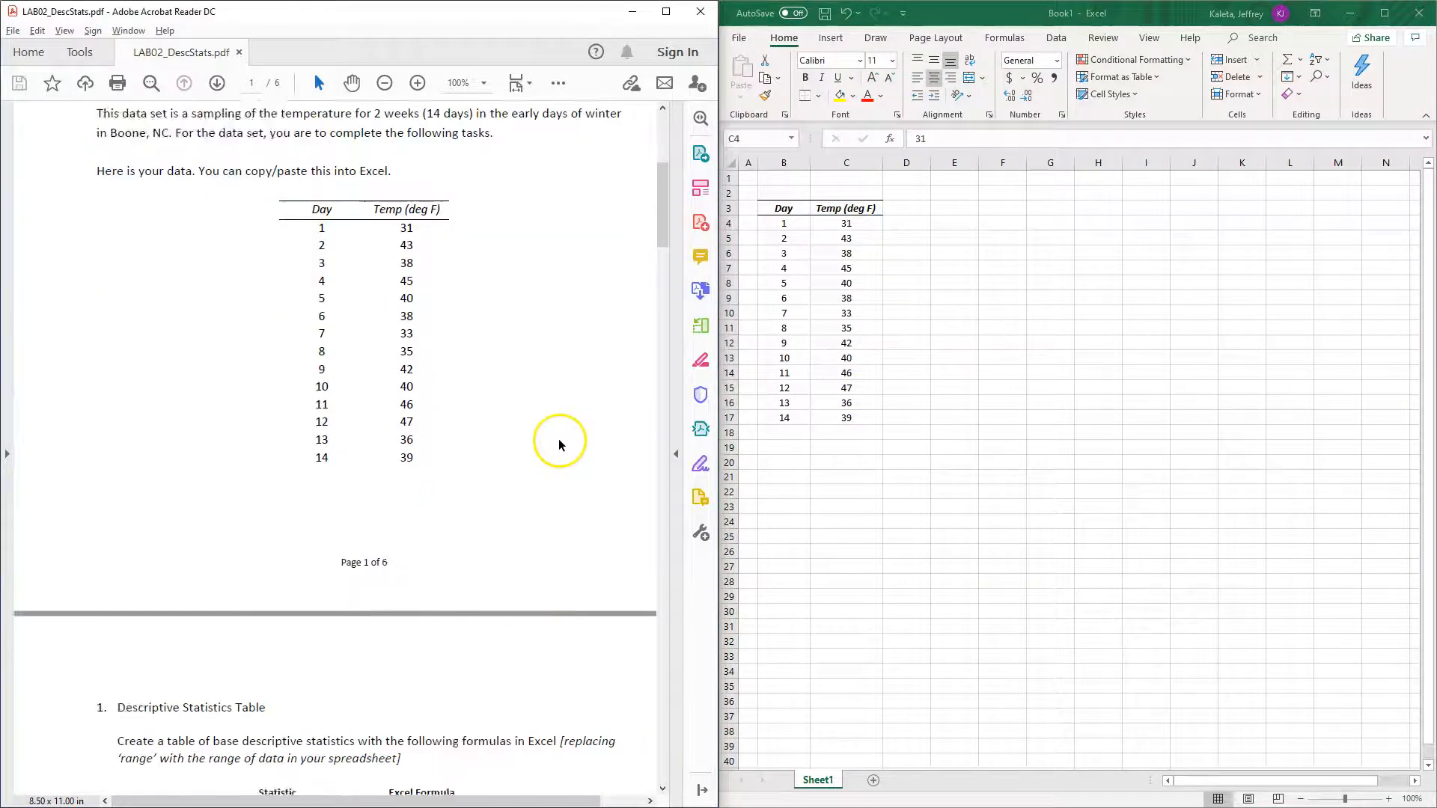
click(1001, 313)
click(938, 228)
click(943, 207)
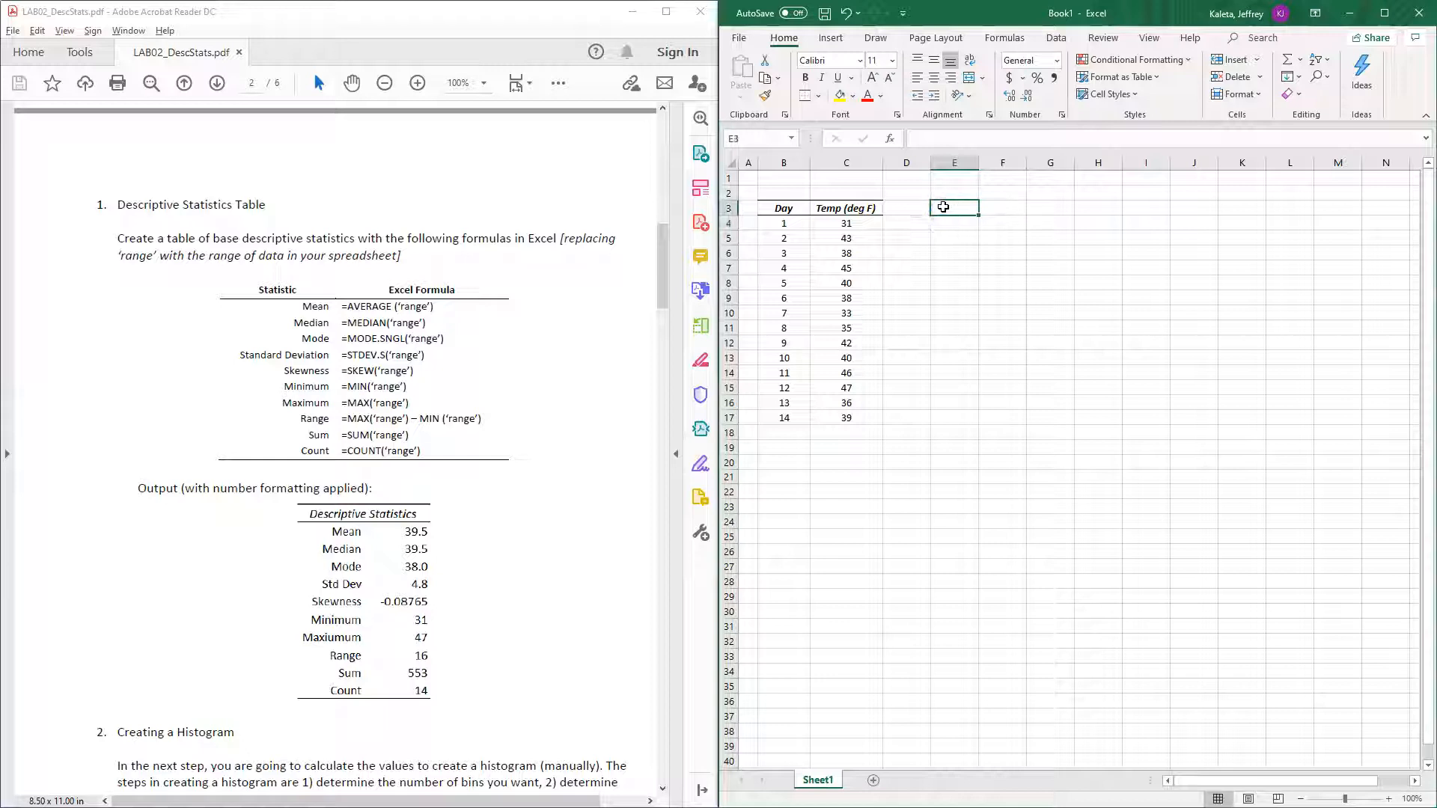
text(Descriptive Statistics)
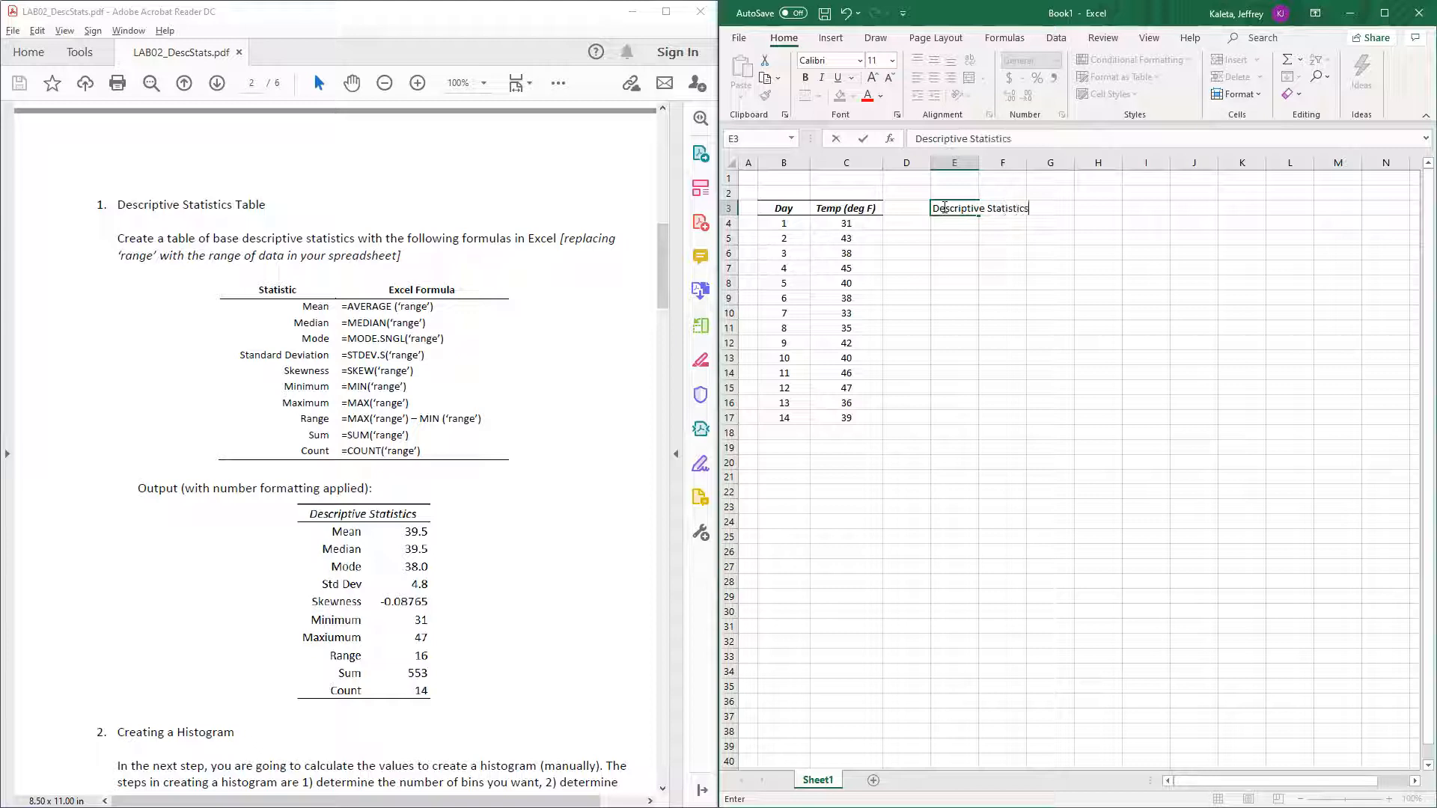
key(Return)
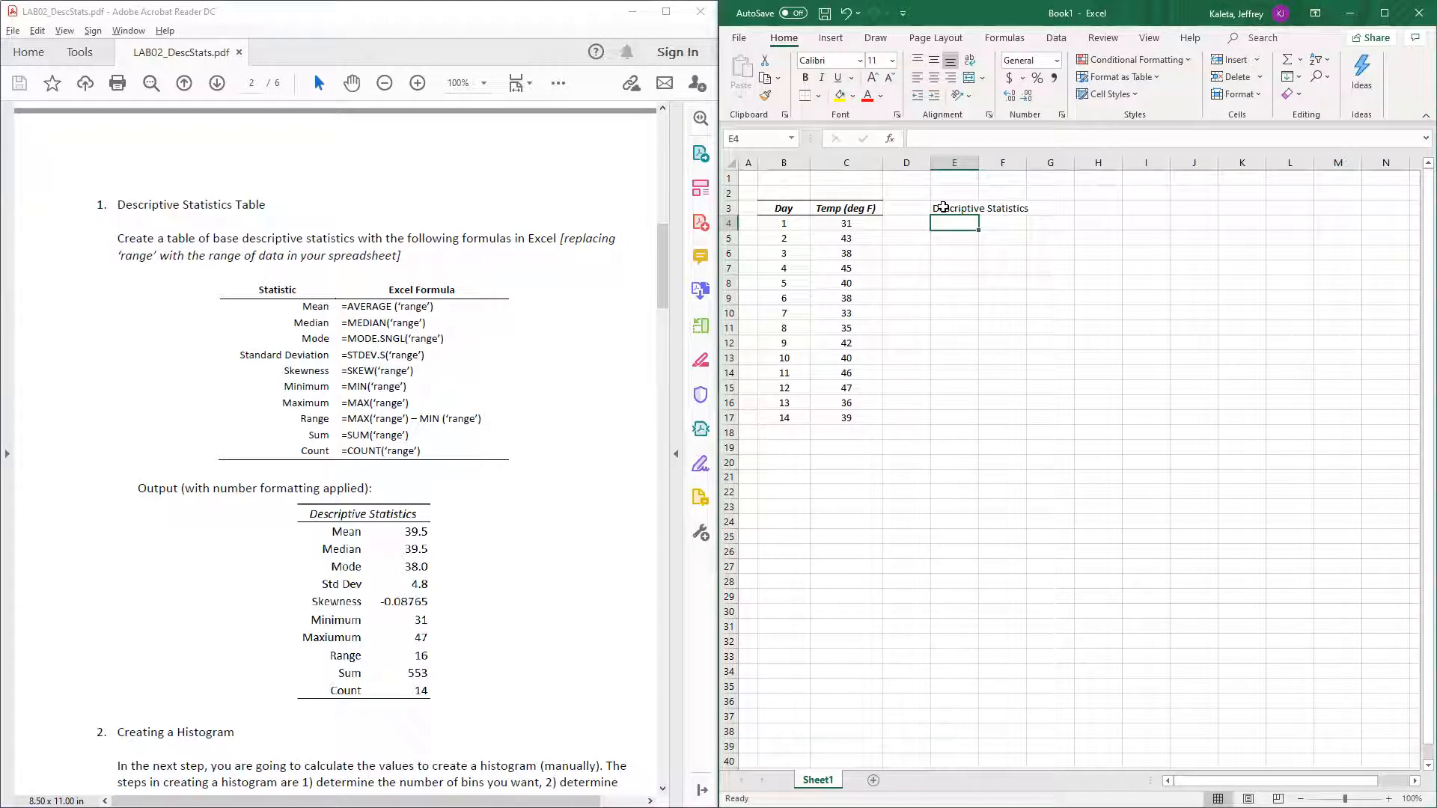
Enter the labels Mean, Median, Mode, Std Dev and Skew in cells E4 to E8
text(mean)
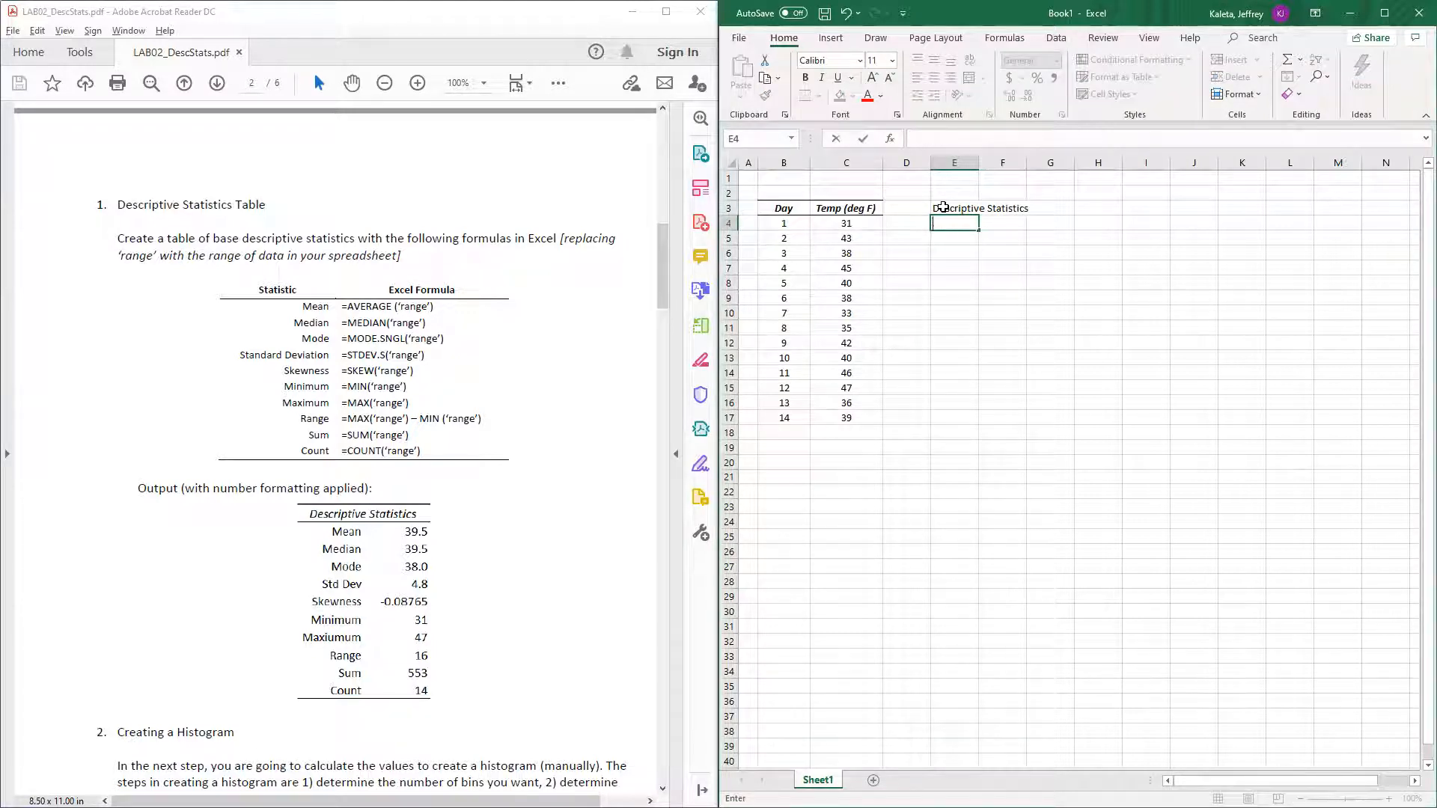
text(n)
key(Return)
text(Media)
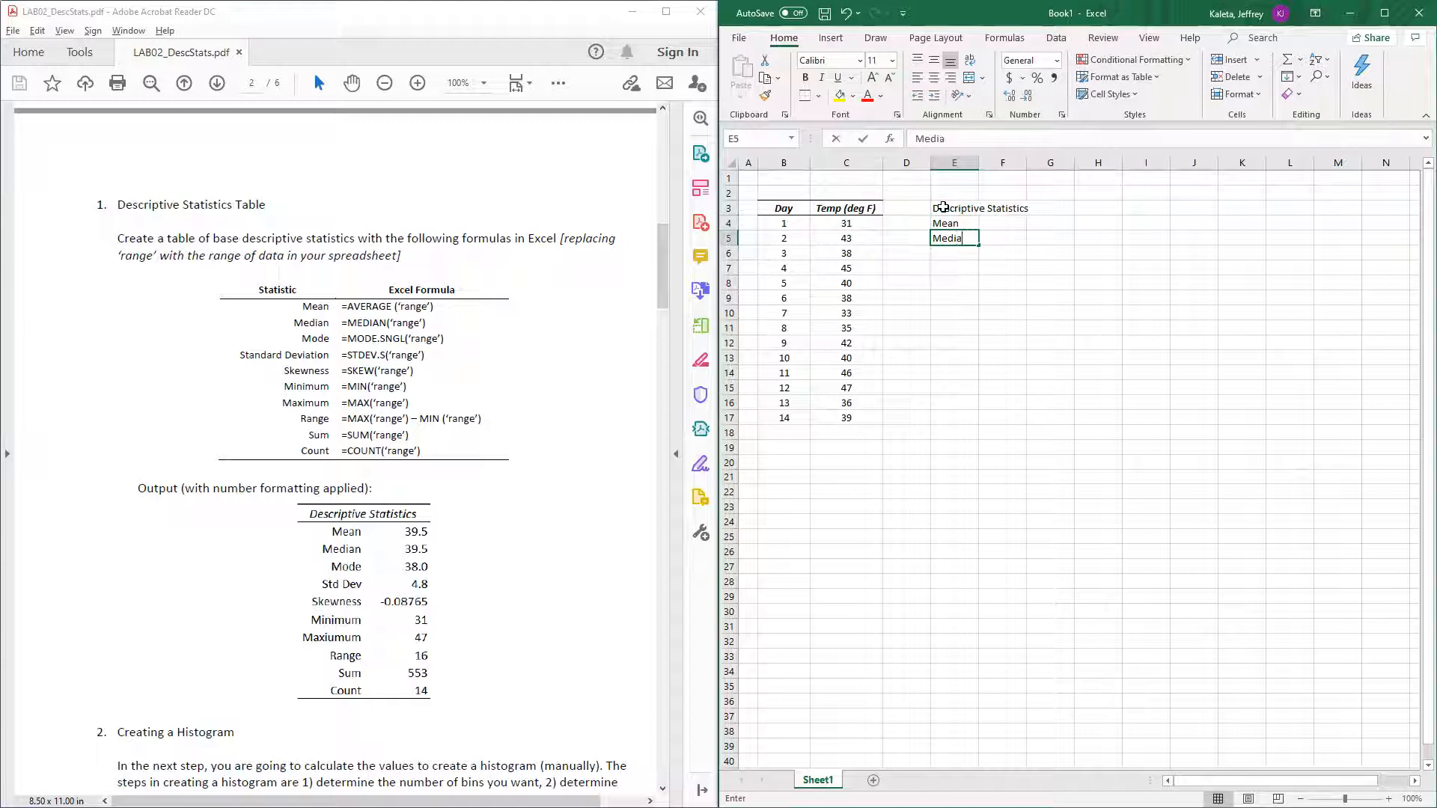
text(n)
key(Return)
text(Mode)
key(Return)
text(Std Dev)
key(Return)
text(Std Dev)
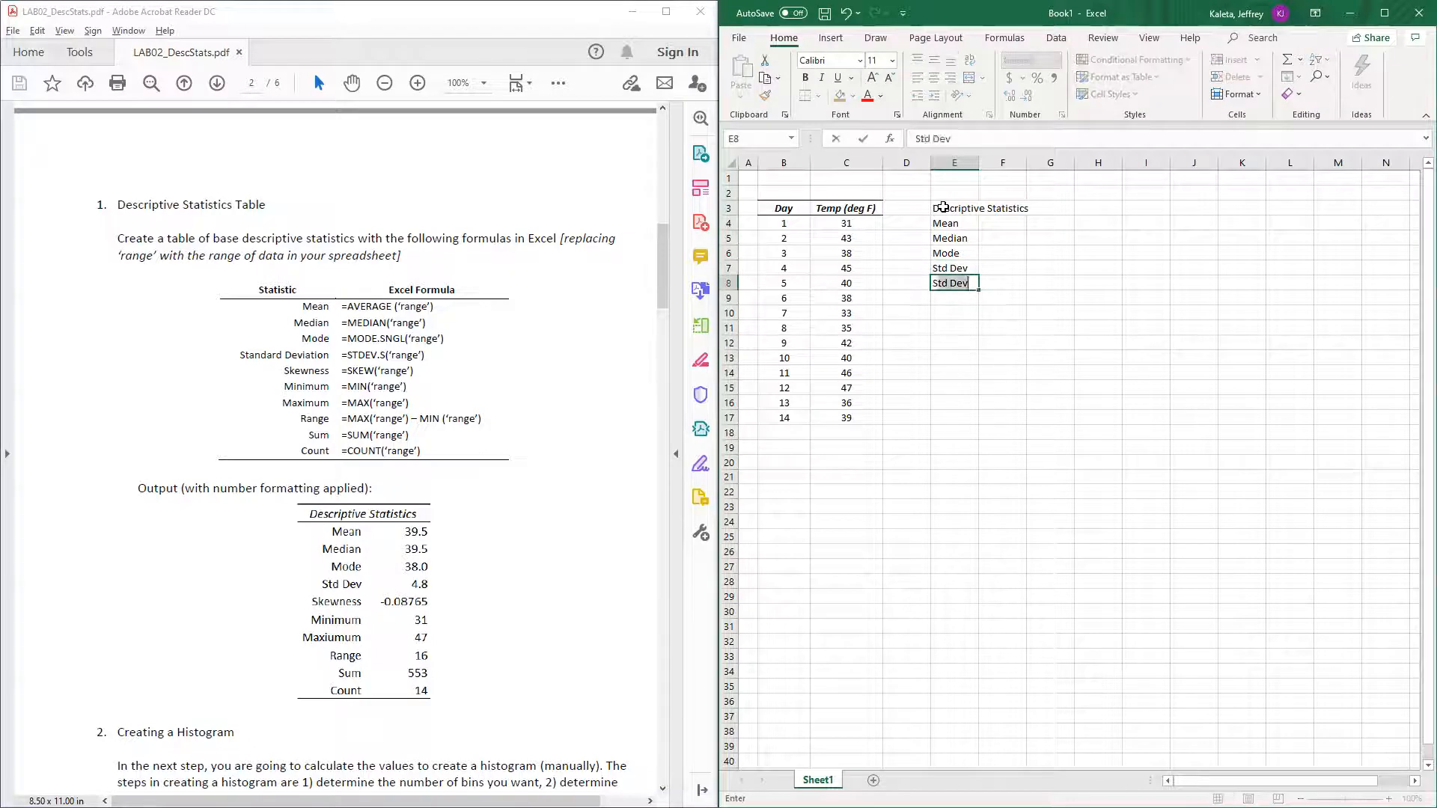
text(ew)
key(Return)
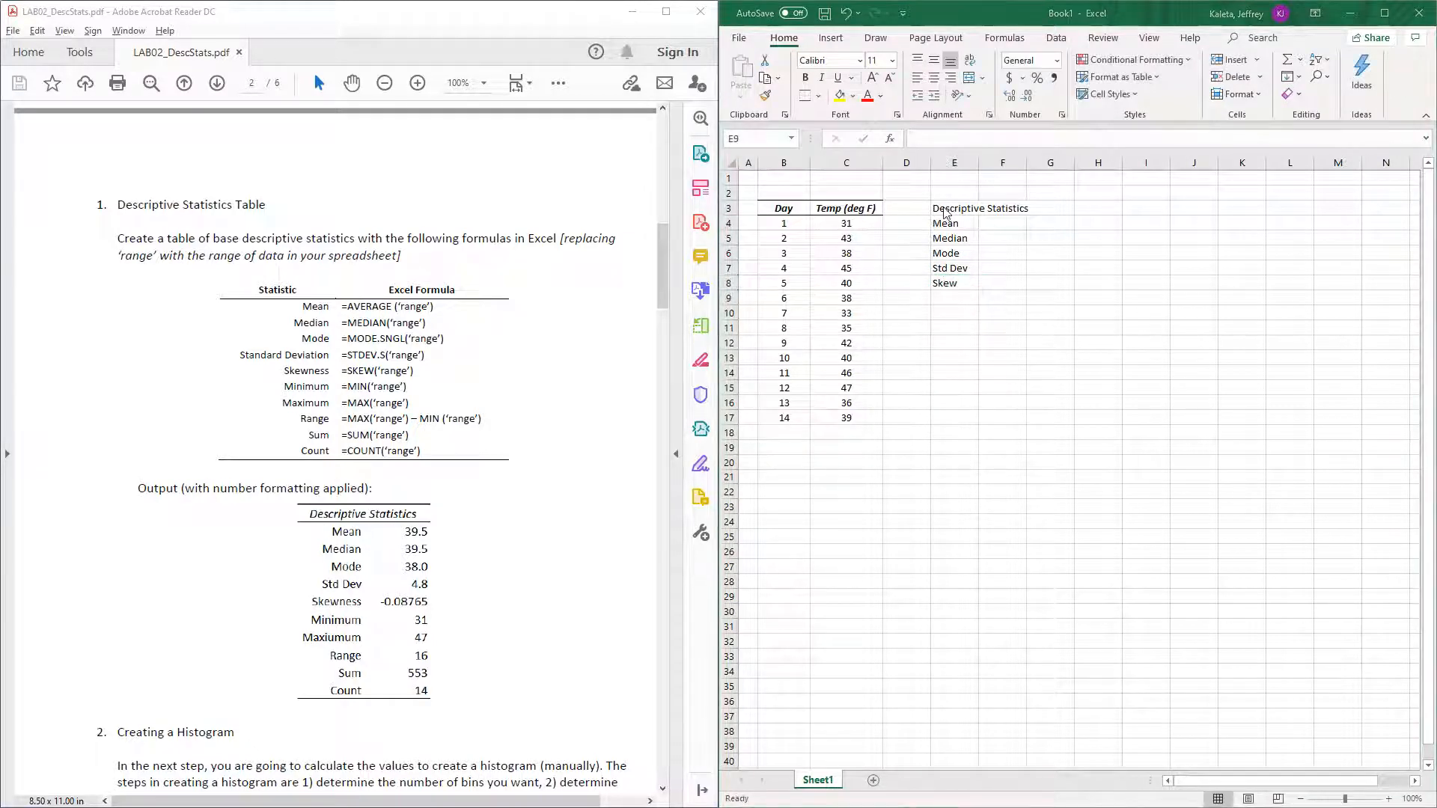
Enter the labels Min, Max, Range, Sum and Count in cells E9 to E13
click(945, 304)
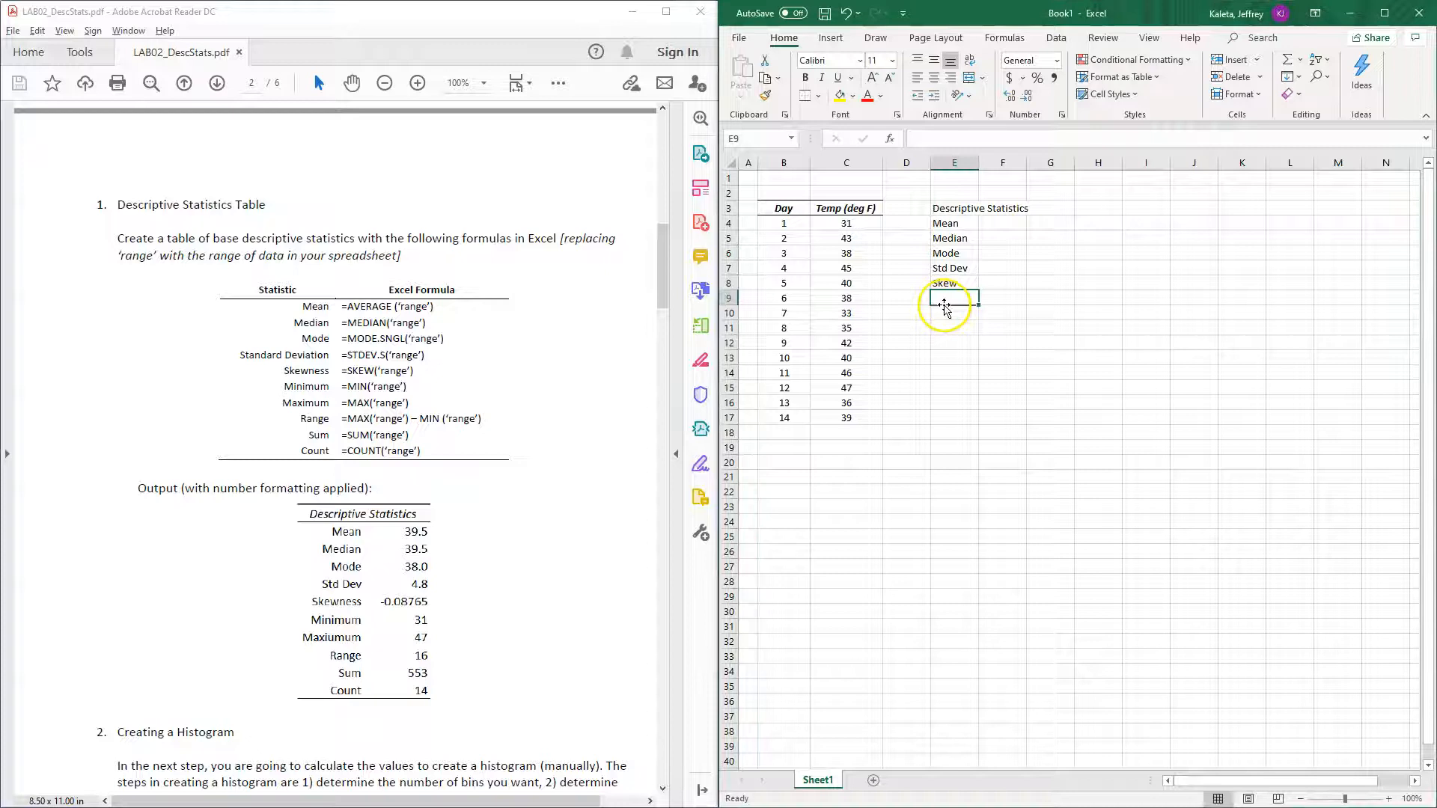
text(Min)
key(Tab)
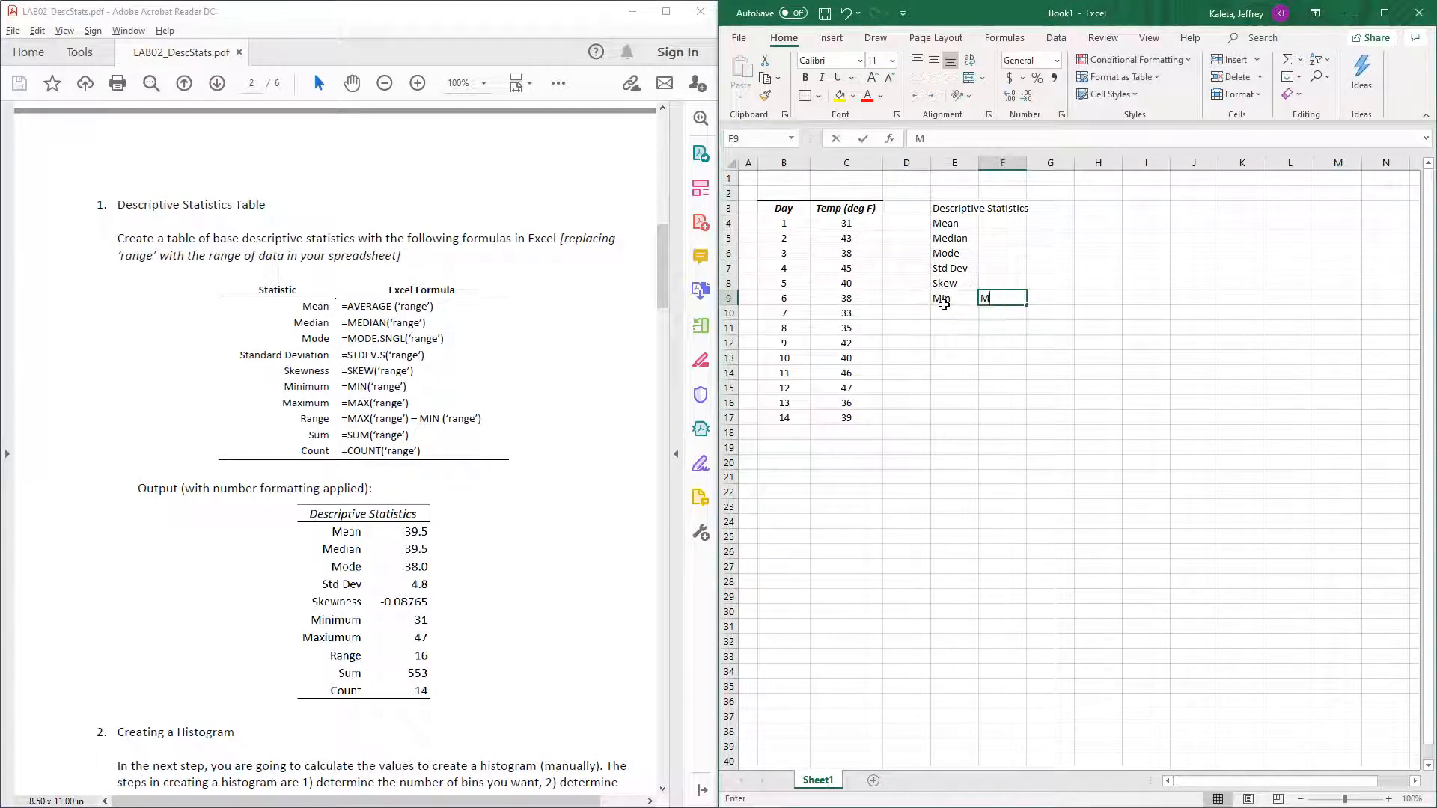
key(Return)
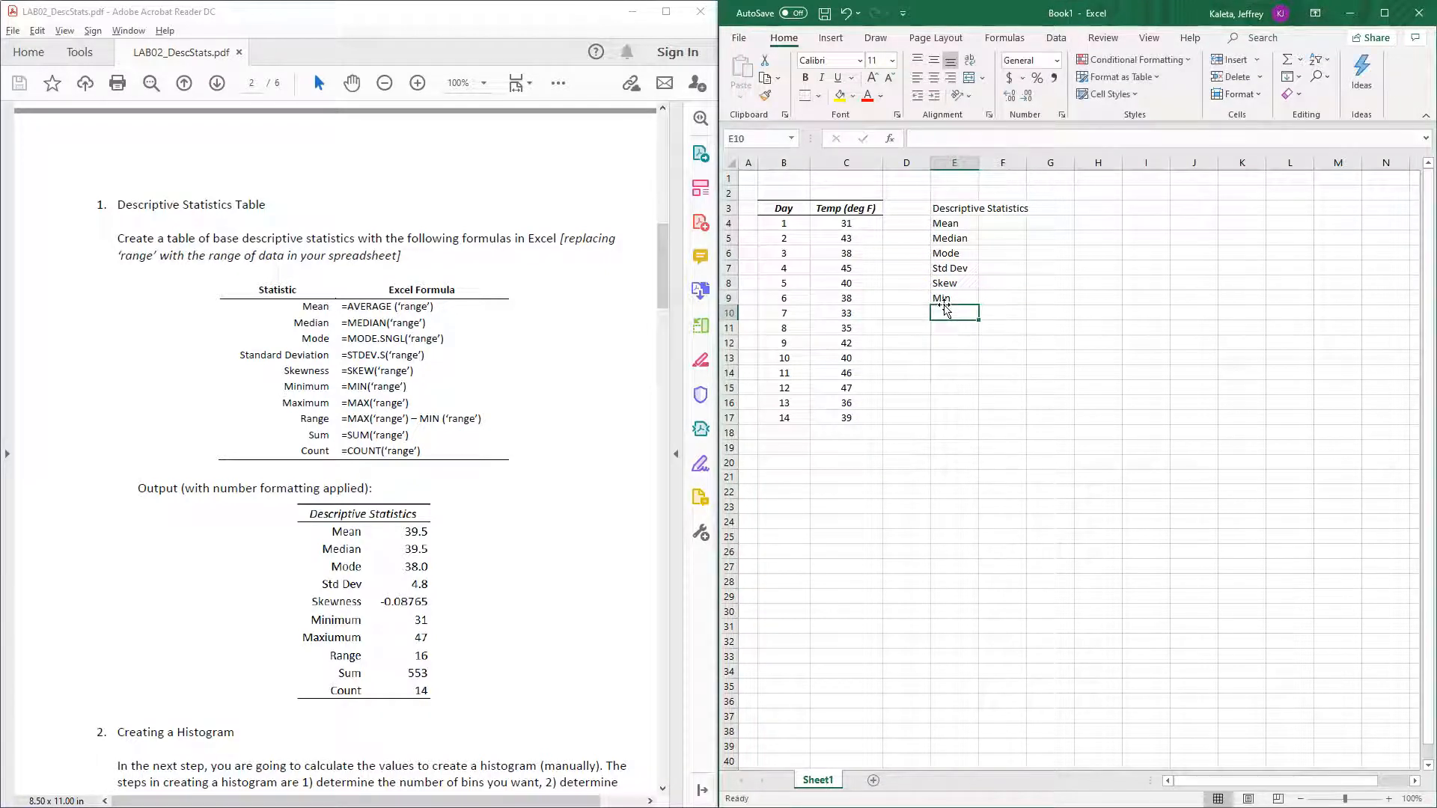
text(Max)
key(Return)
text(Ra)
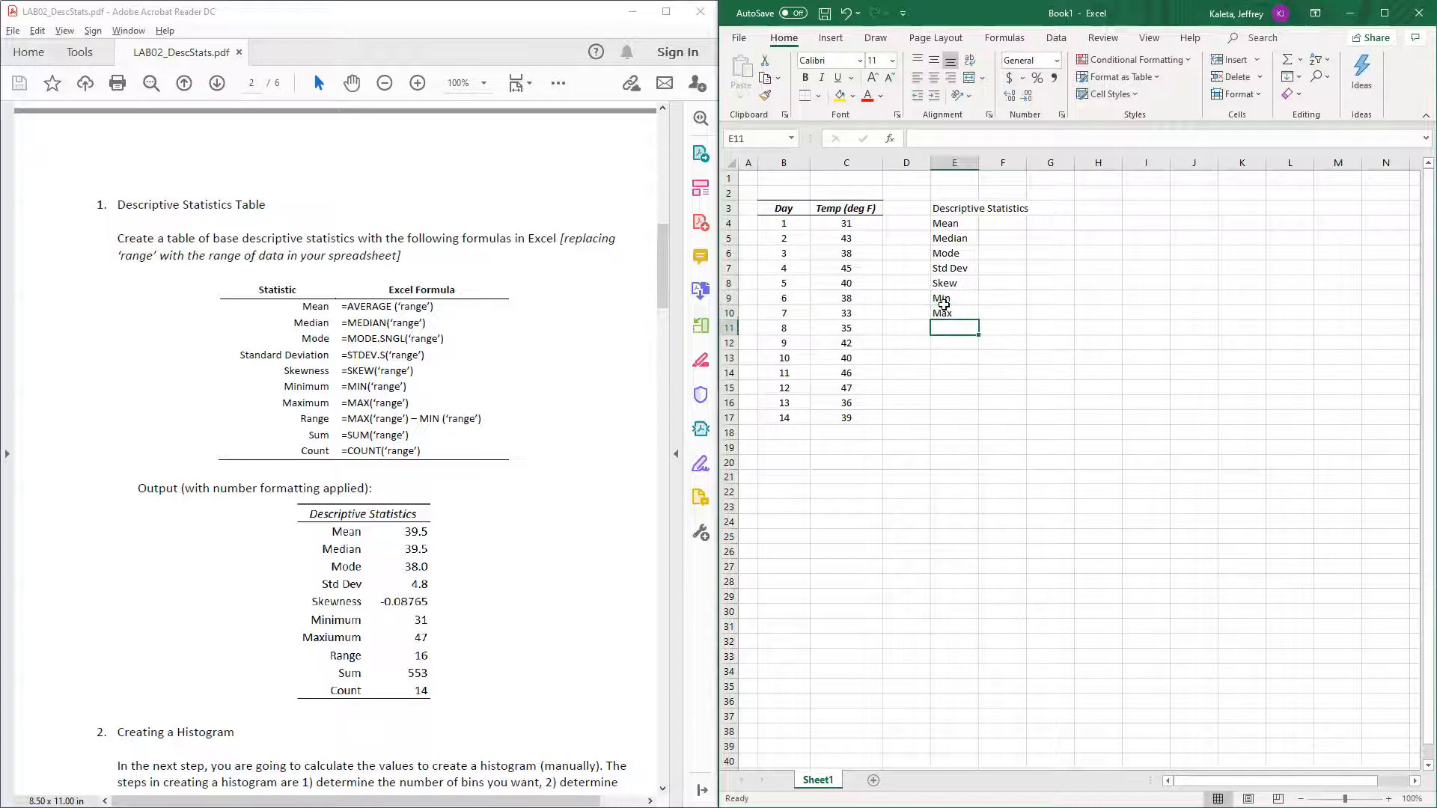
key(Return)
text(Sum)
key(Return)
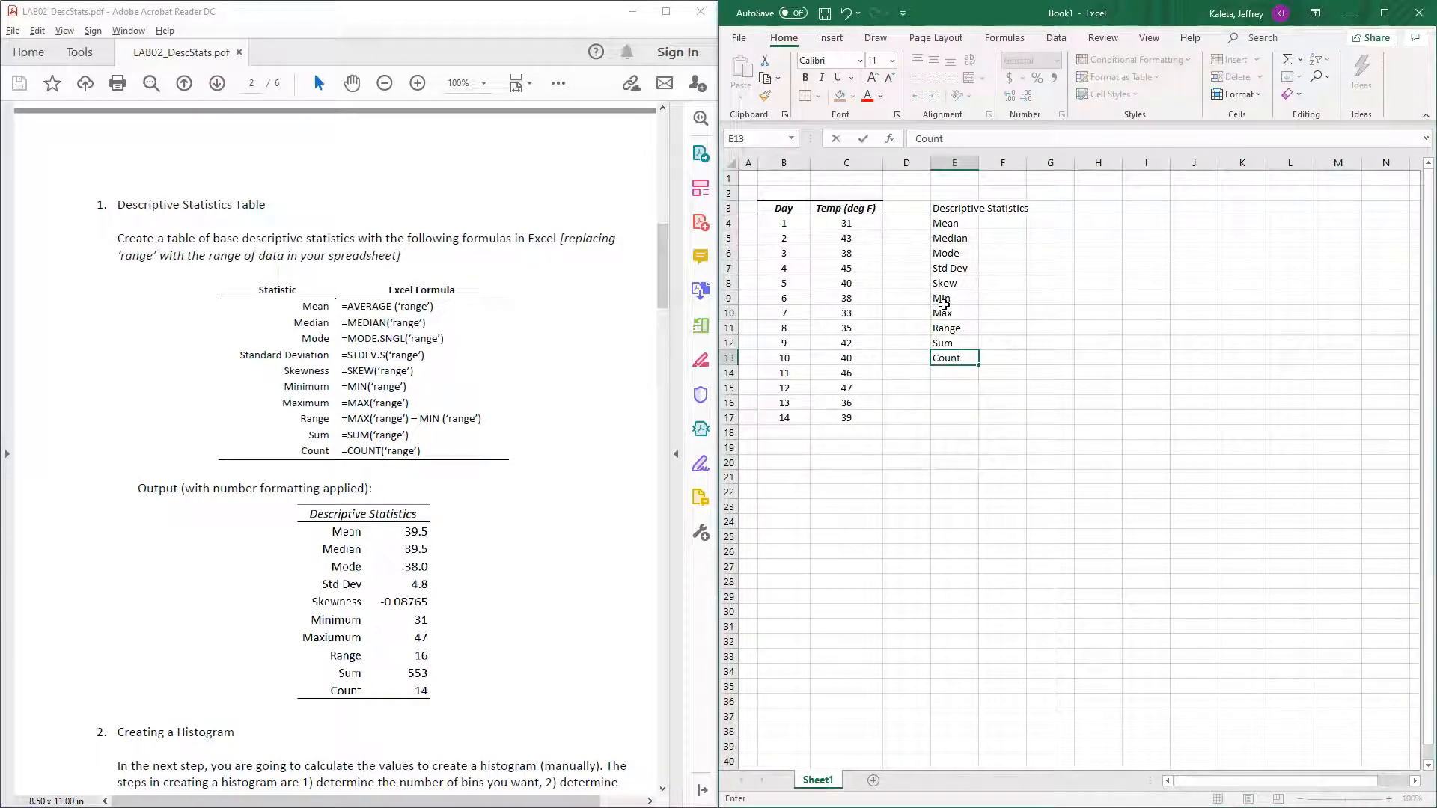
click(1003, 434)
Right-align the statistic labels in E4:E13
drag(946, 223, 947, 358)
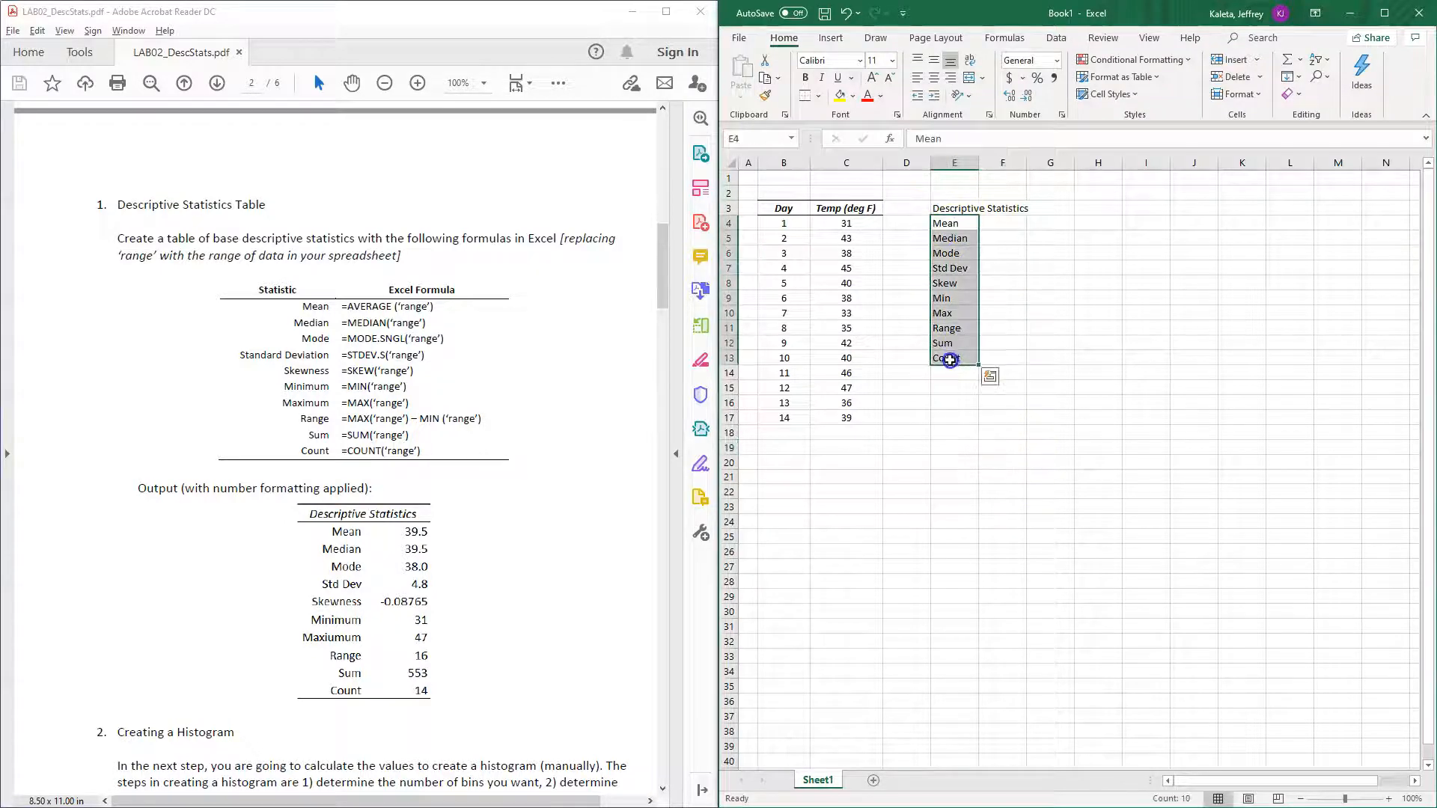
click(951, 77)
click(1016, 297)
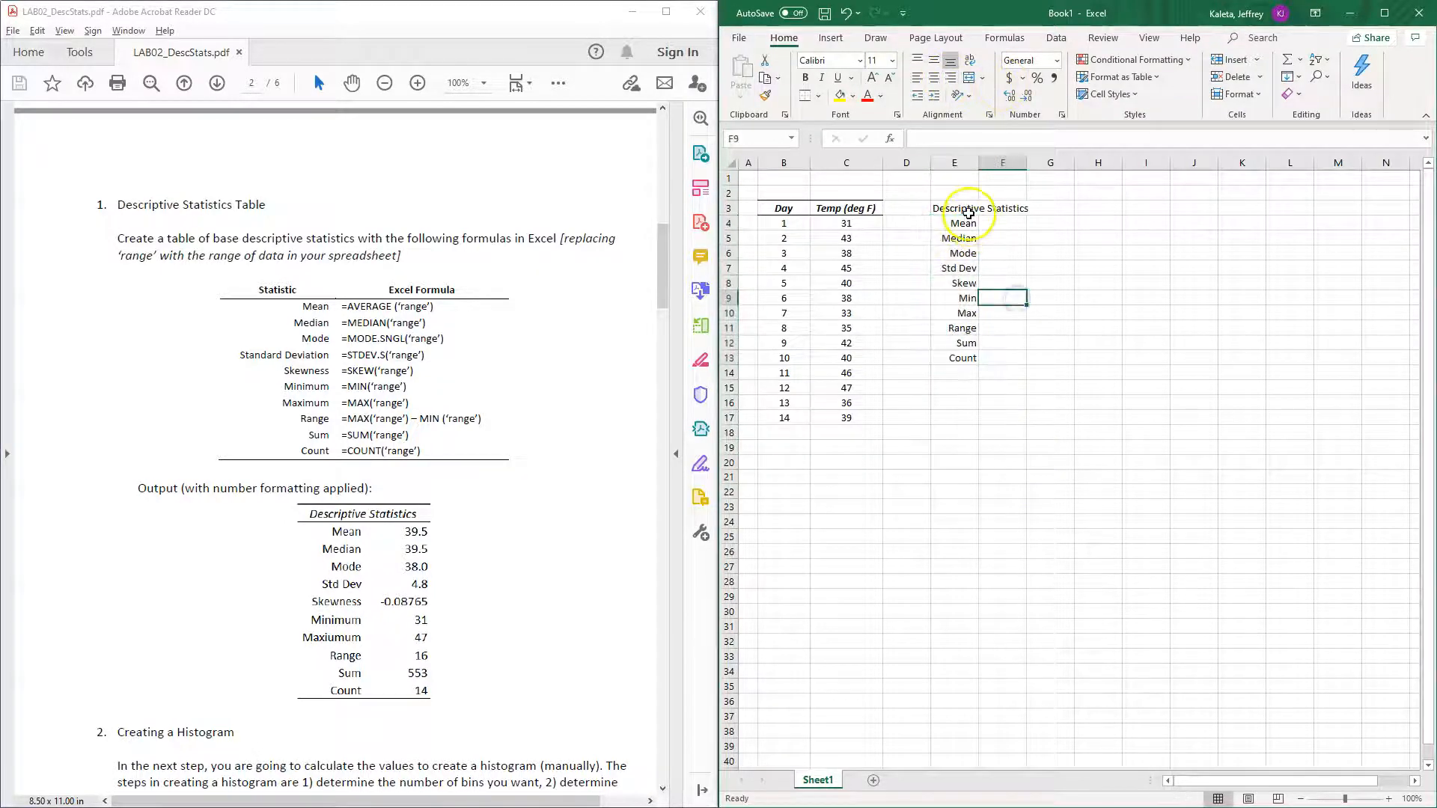
Copy the formatting of the Day header in B3 to the Descriptive Statistics title, and merge and center it across E3:F3
click(791, 204)
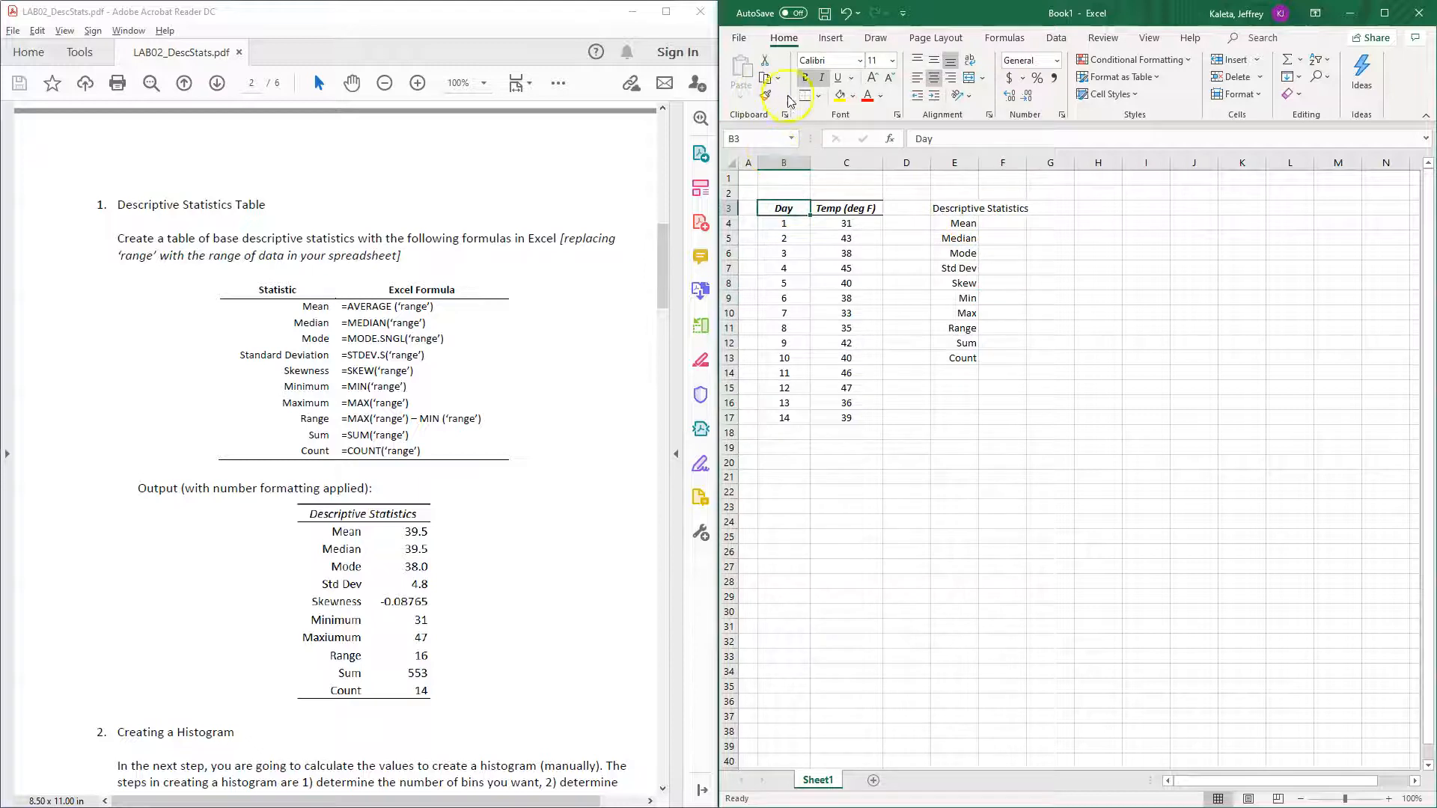
click(764, 98)
drag(963, 209, 1011, 210)
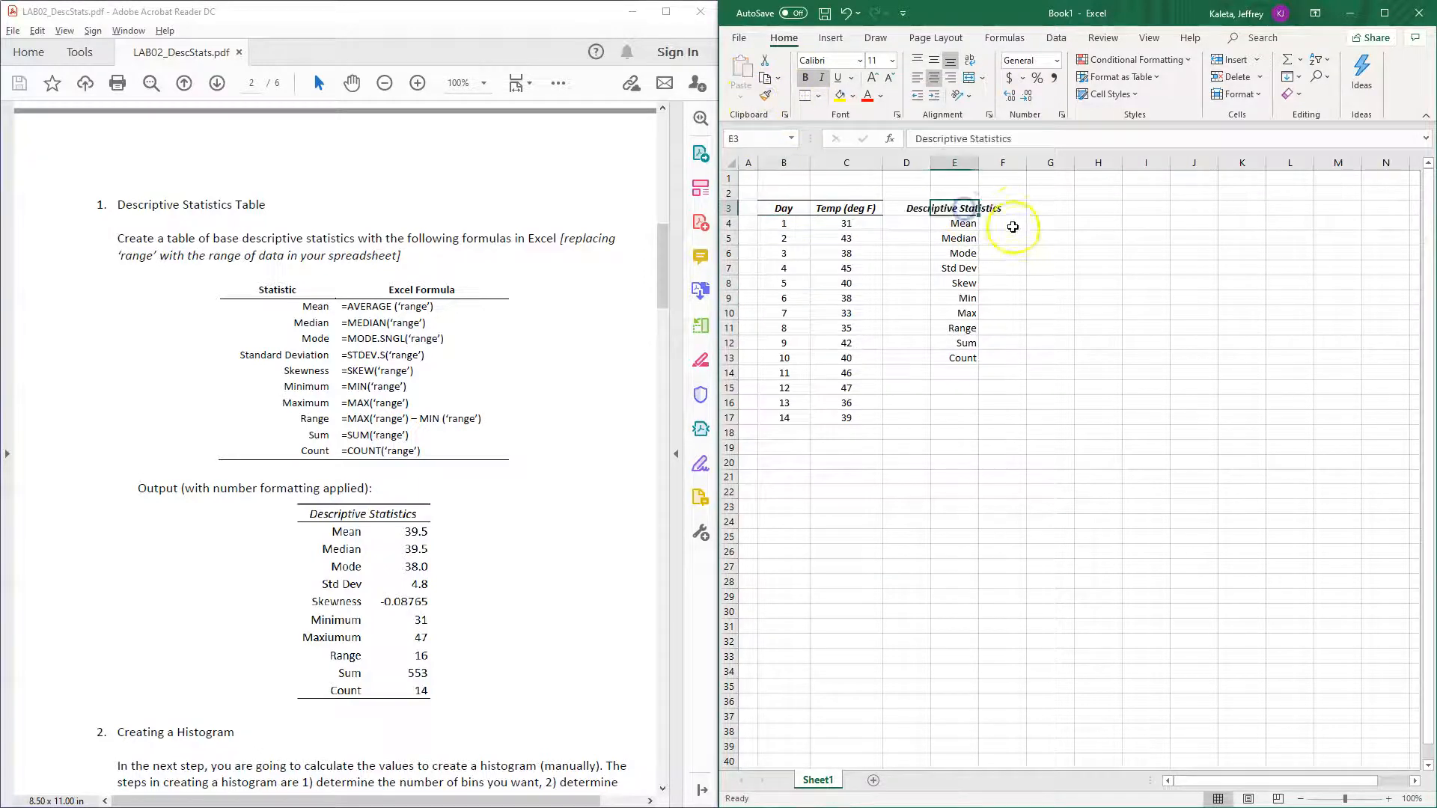
click(975, 78)
click(1012, 227)
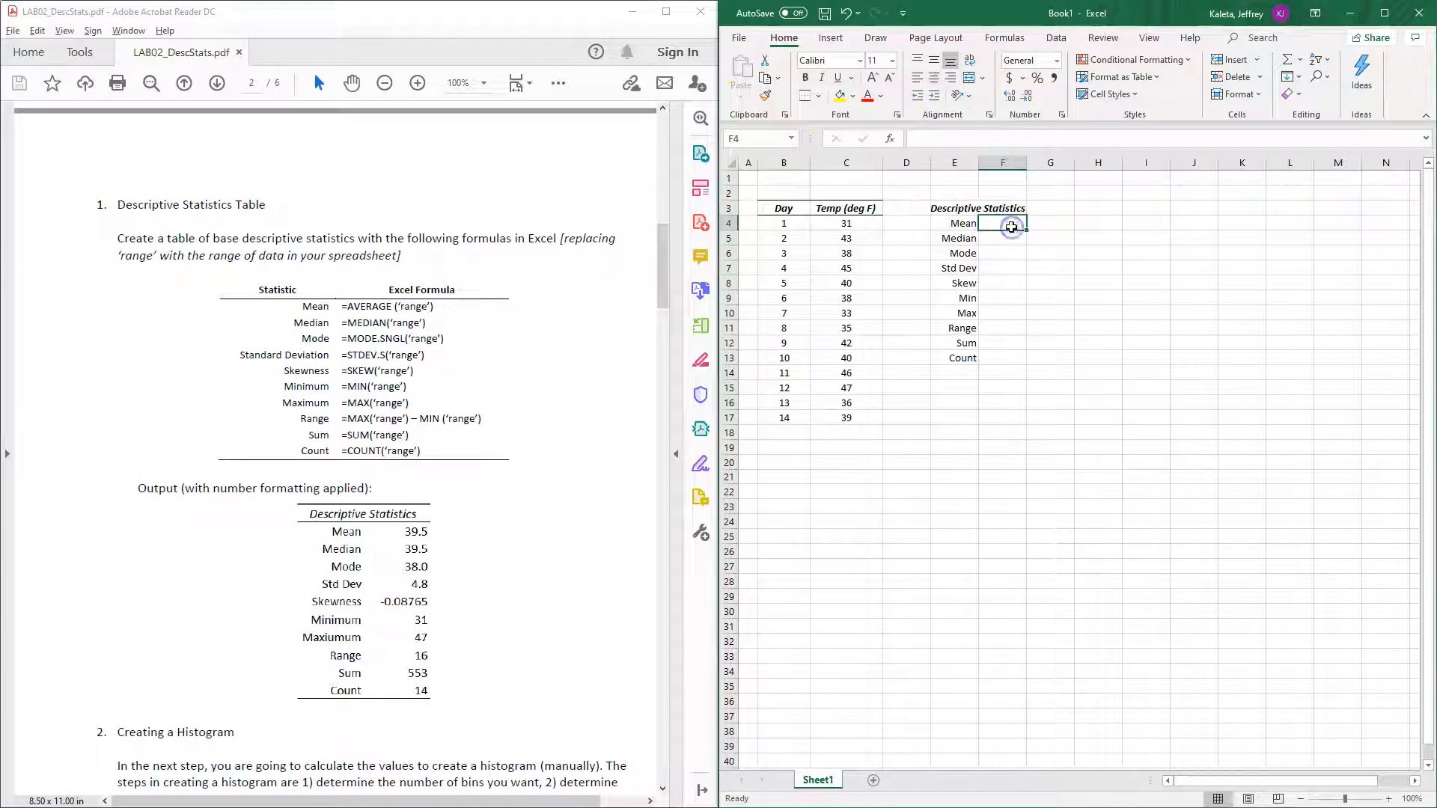
text(=ge)
key(Tab)
key(BackSpace)
key(BackSpace)
key(BackSpace)
key(BackSpace)
key(BackSpace)
key(BackSpace)
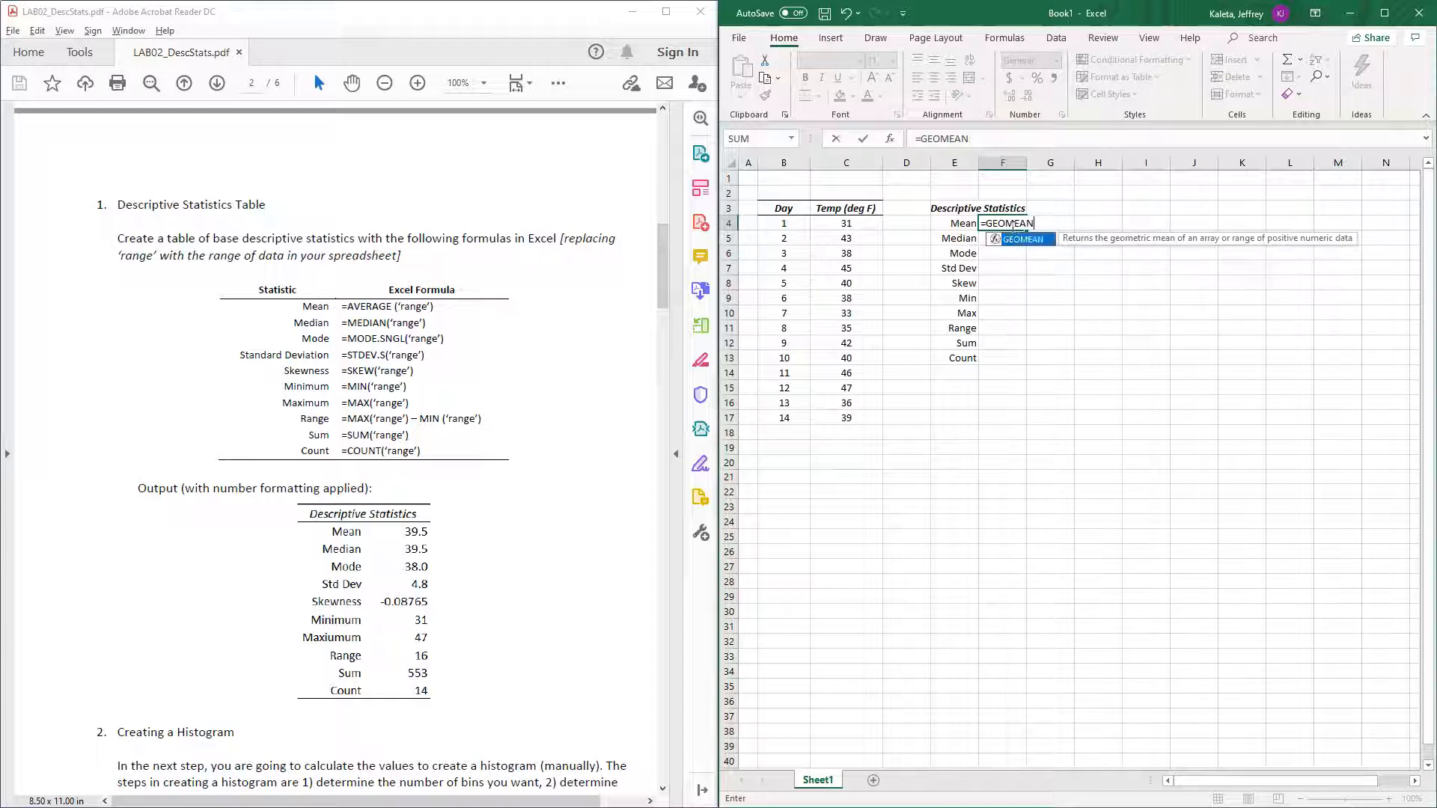
key(BackSpace)
key(BackSpace)
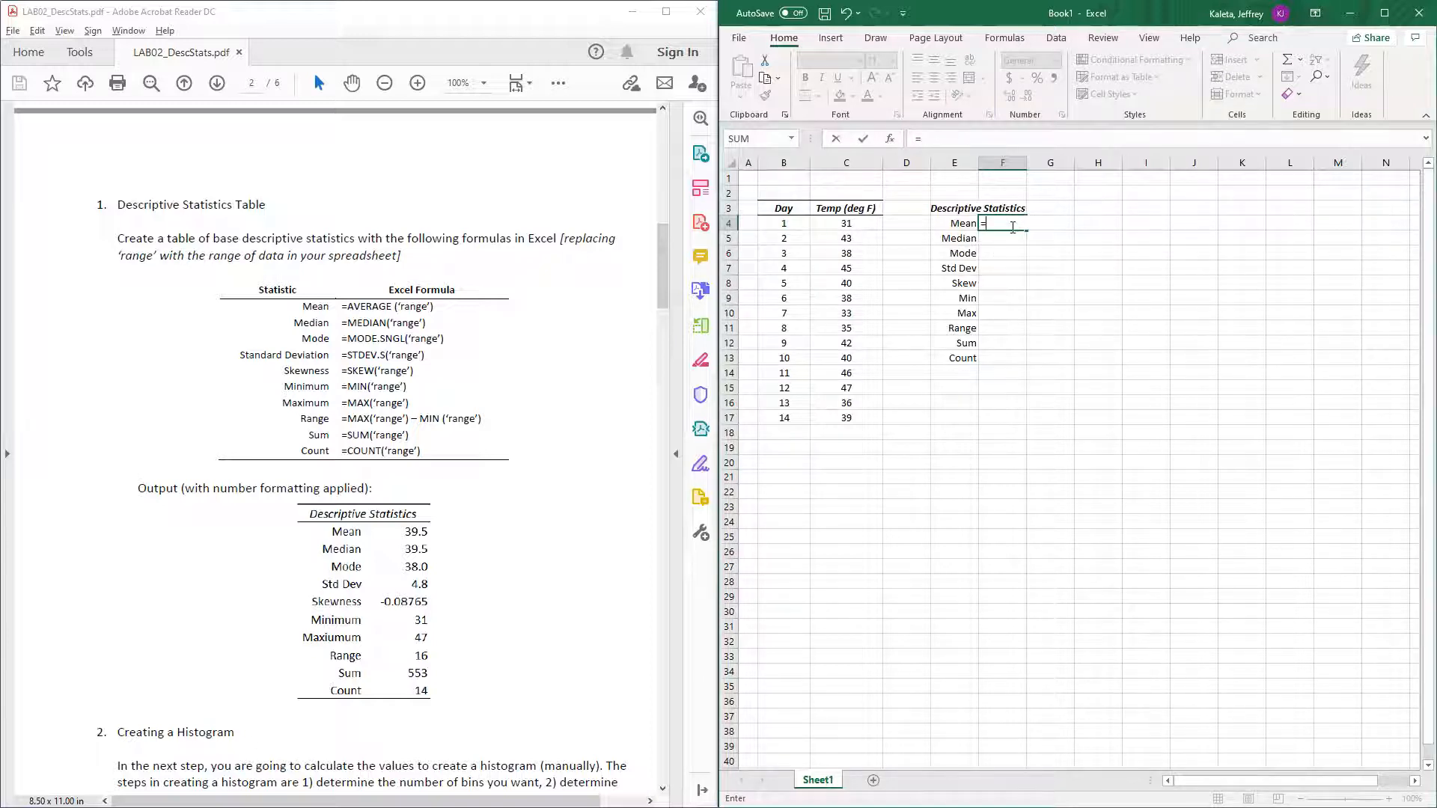
Calculate the mean in F4 with AVERAGE over C4:C17, copying the range reference from the formula for reuse
text(aver)
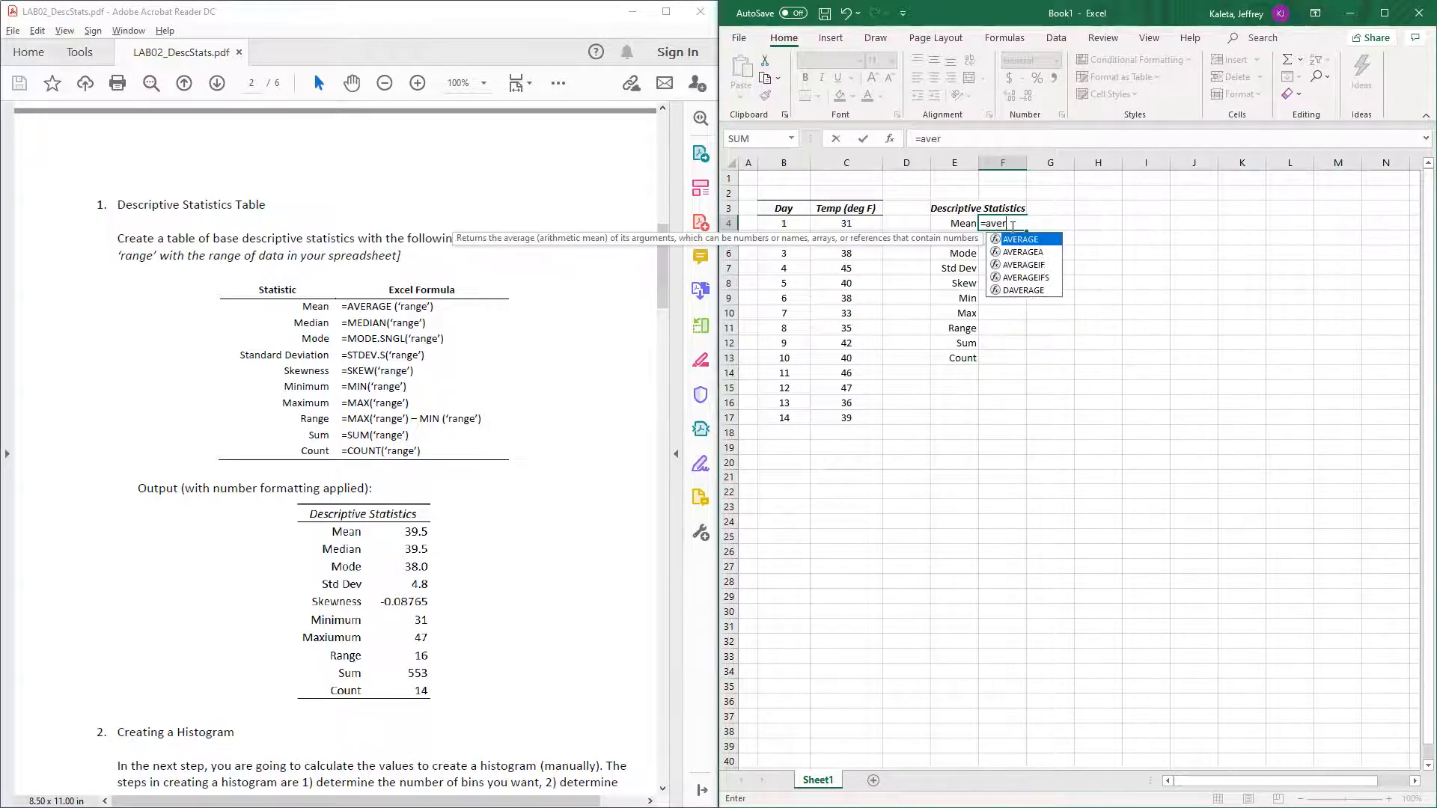
key(Tab)
drag(847, 223, 847, 418)
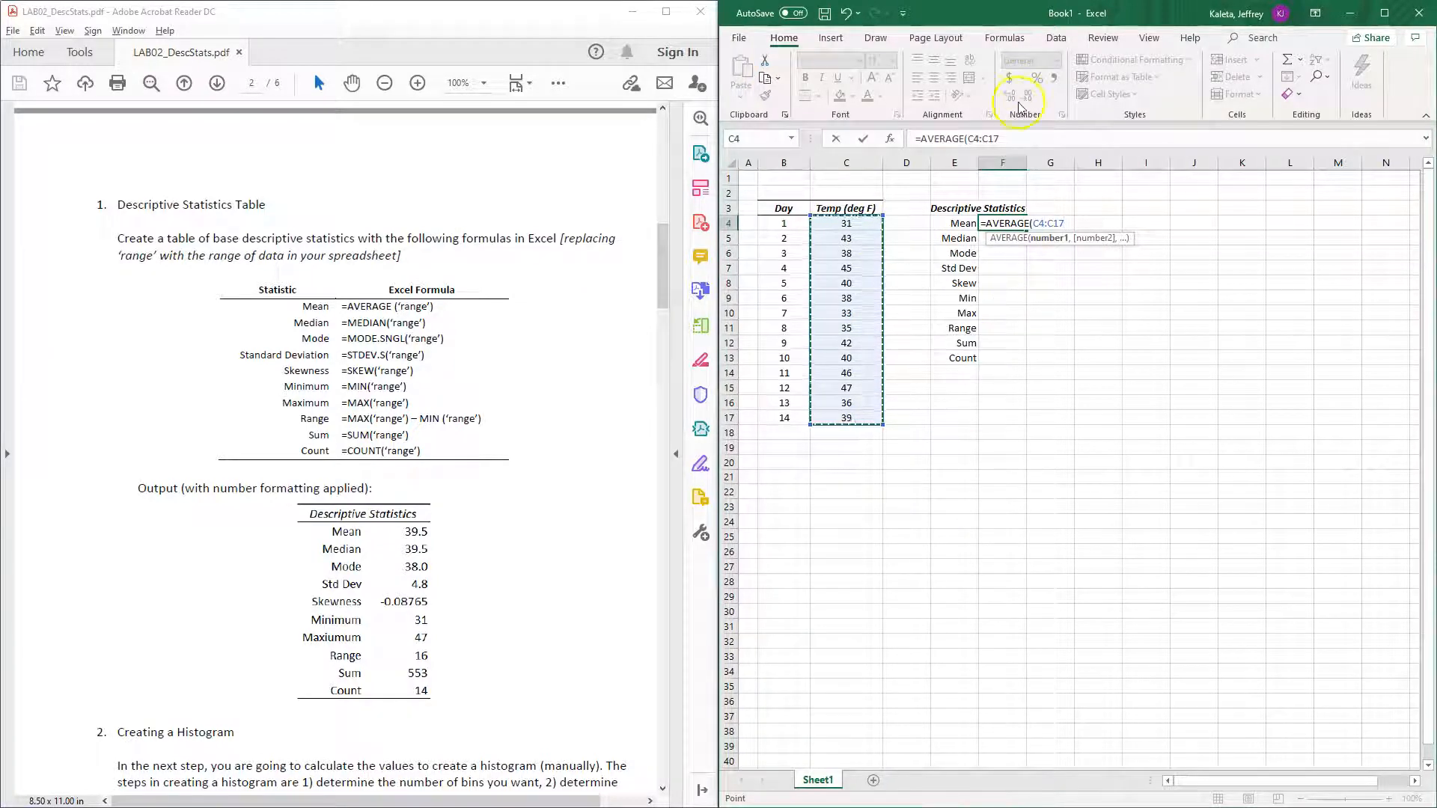
drag(1001, 138, 968, 140)
key(ctrl+c)
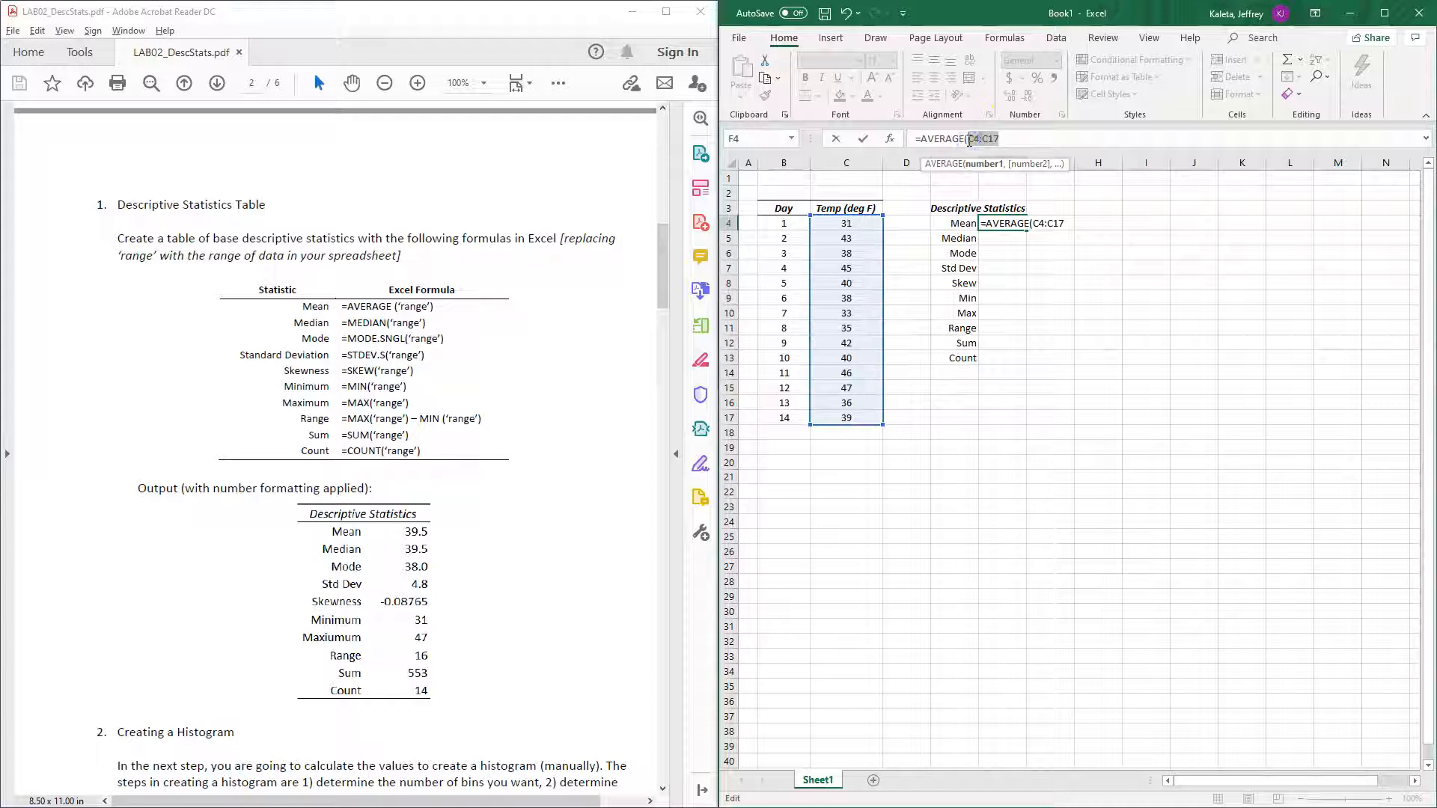
key(Return)
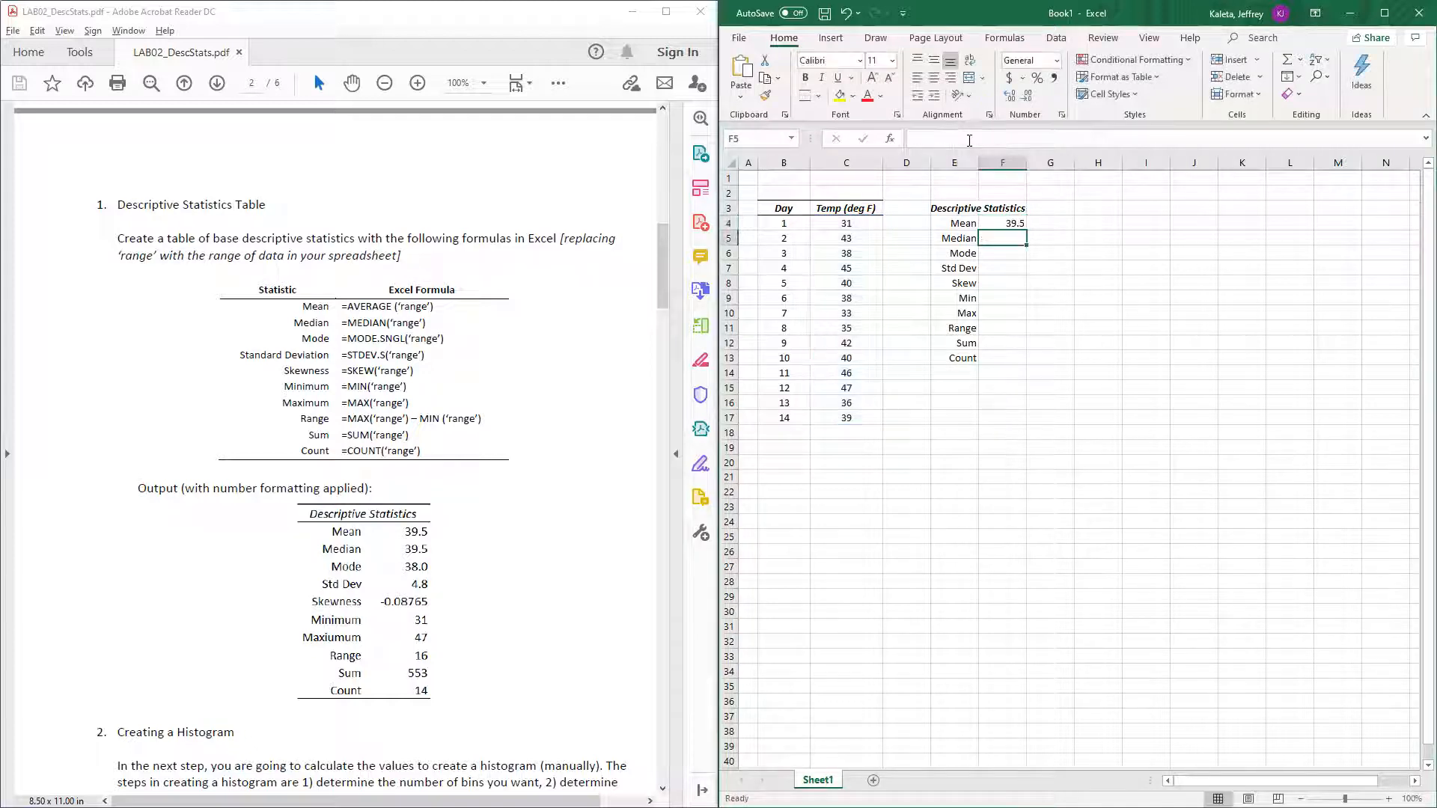
Calculate the median in F5 with =MEDIAN(C4:C17)
text(=meid)
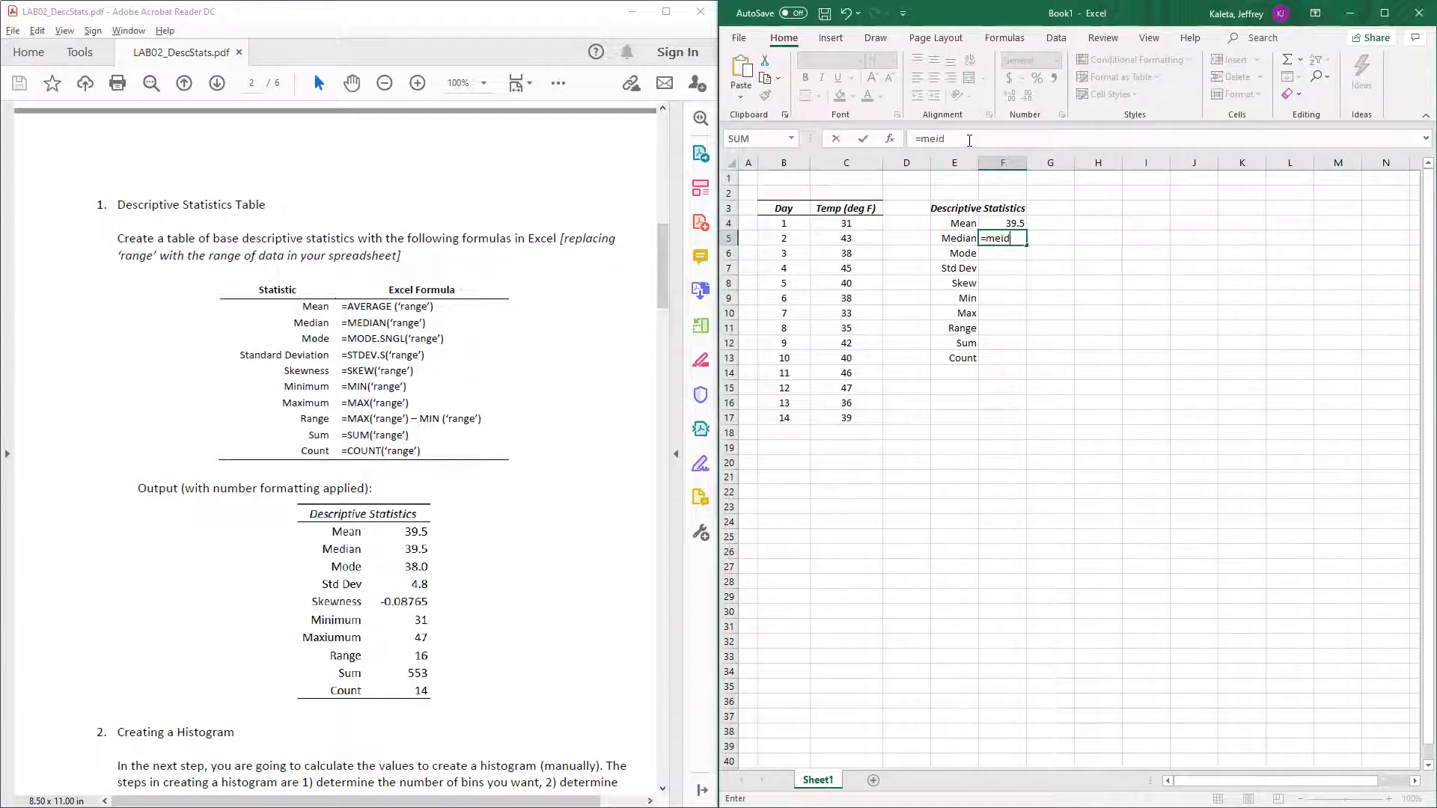
key(BackSpace)
text(dian()
key(ctrl+v)
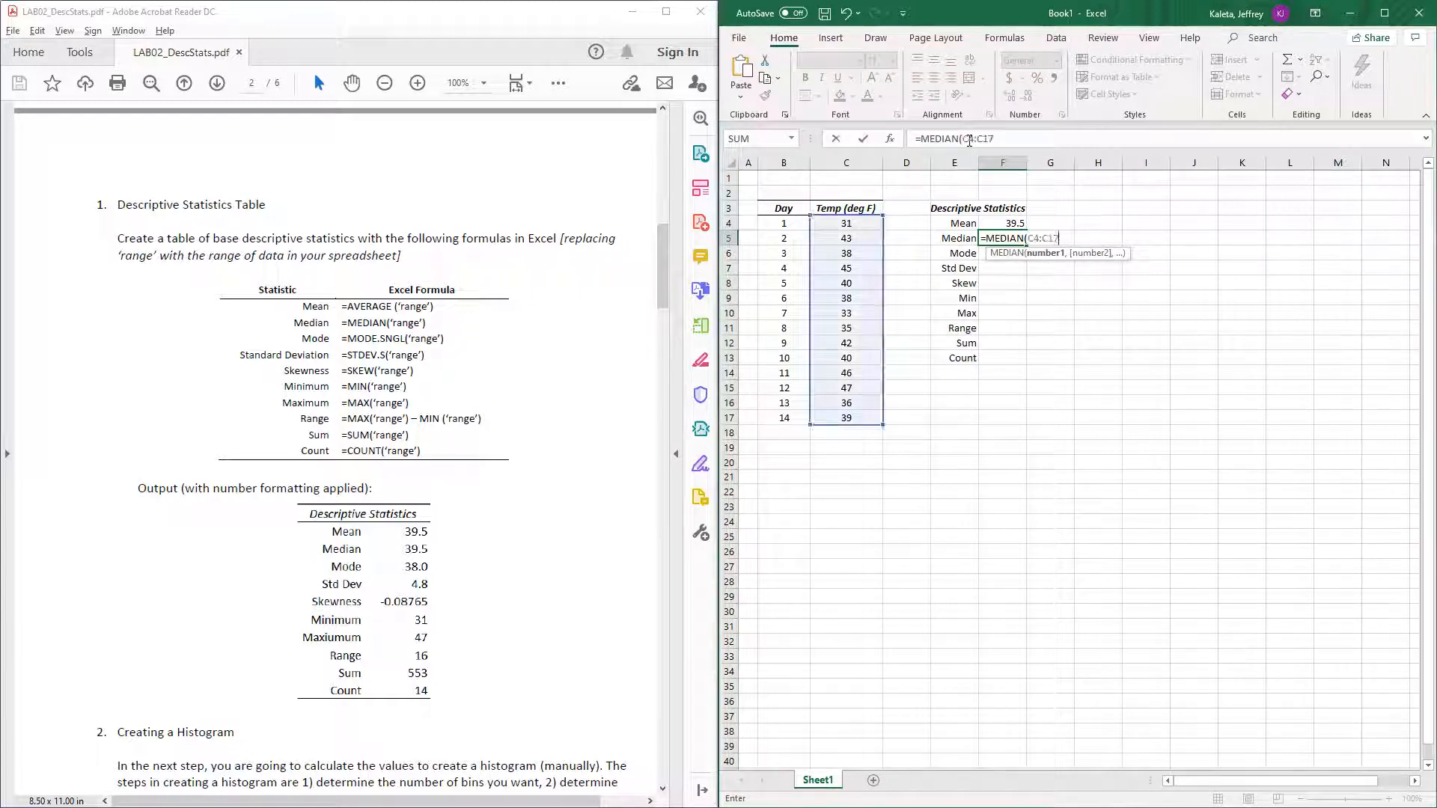
text())
key(Return)
Calculate the mode in F6 with MODE.SNGL over the range C4:C17
text(=mod)
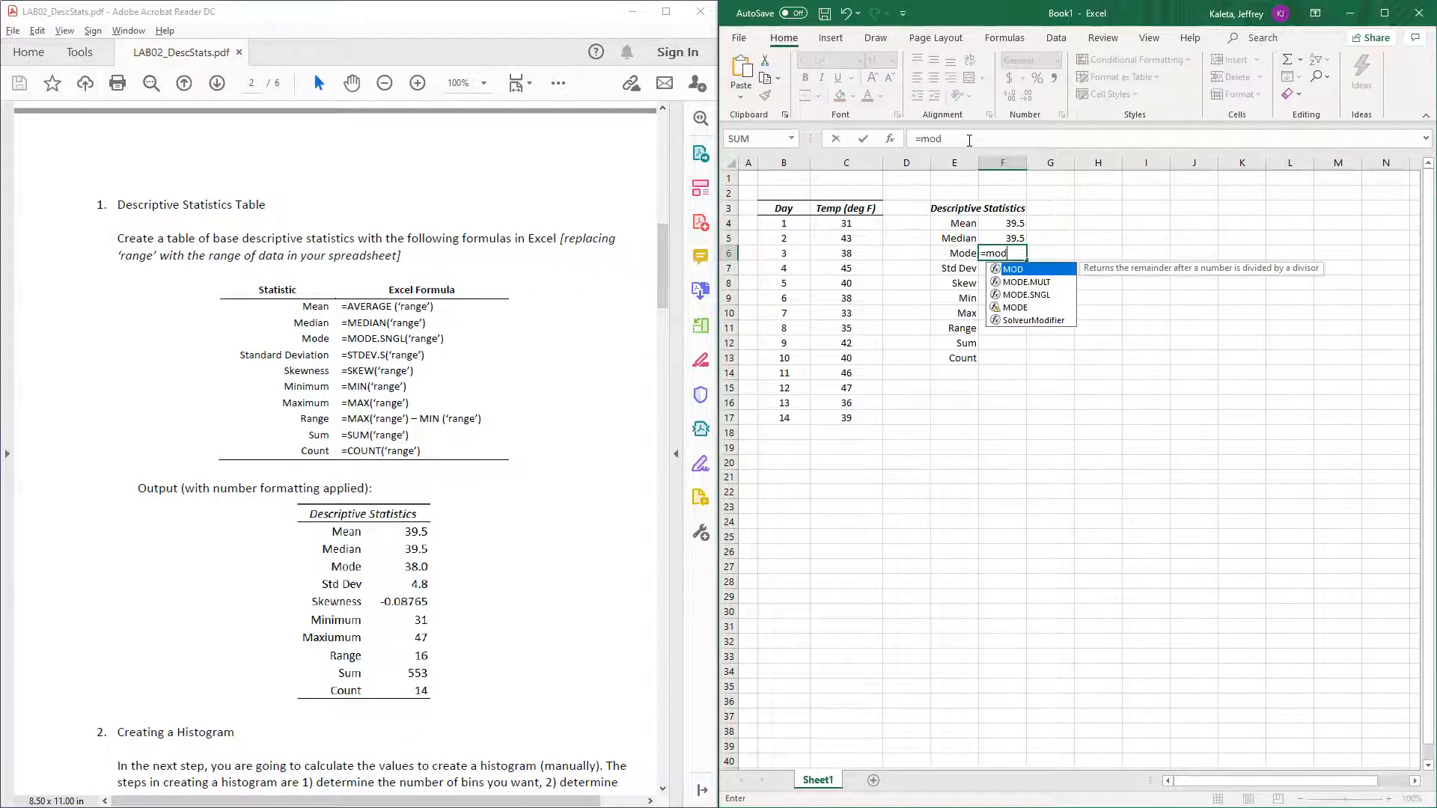
key(Down)
key(Down)
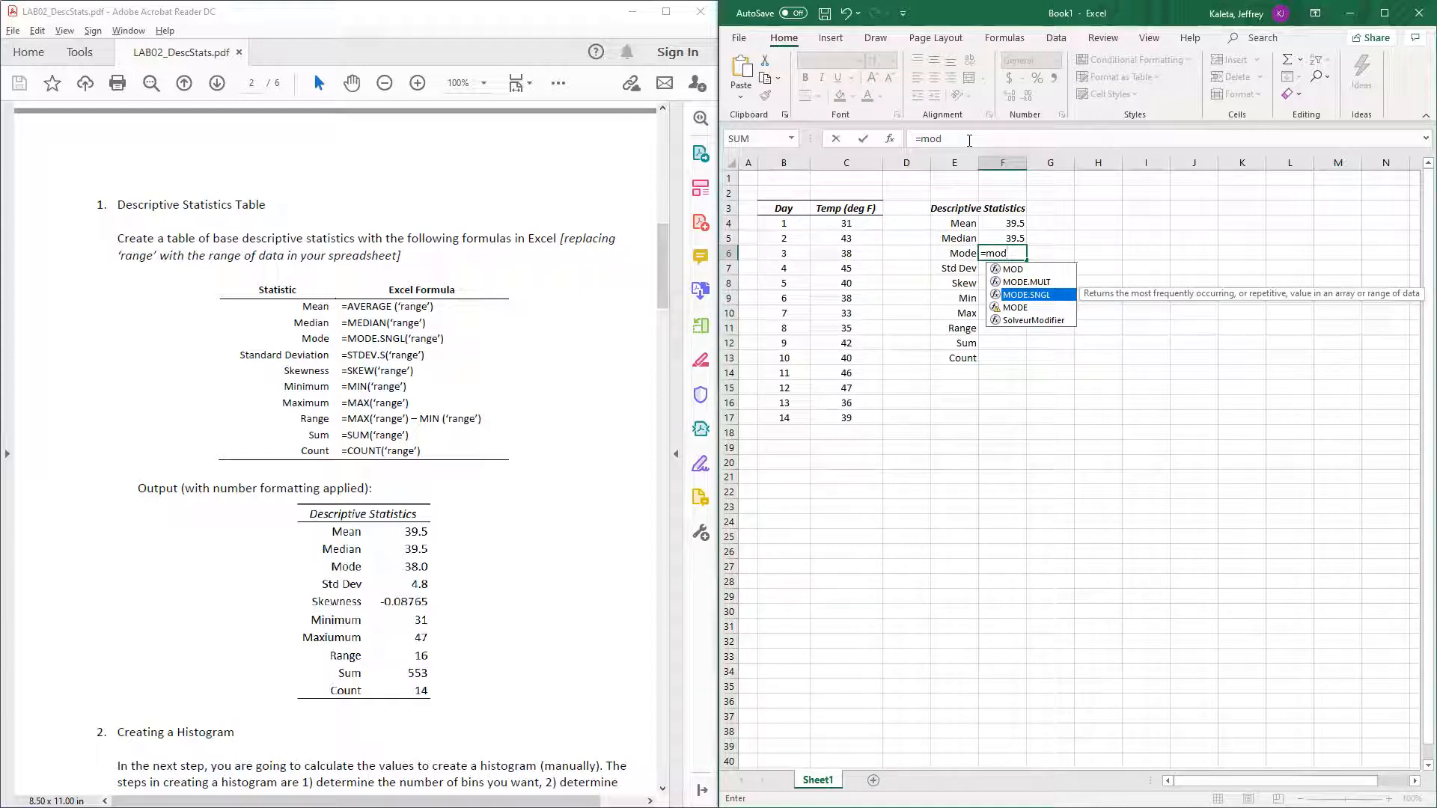
key(Tab)
text(C4:C17)
key(Return)
Calculate the sample standard deviation in F7 with STDEV.S over the range C4:C17
text(=st)
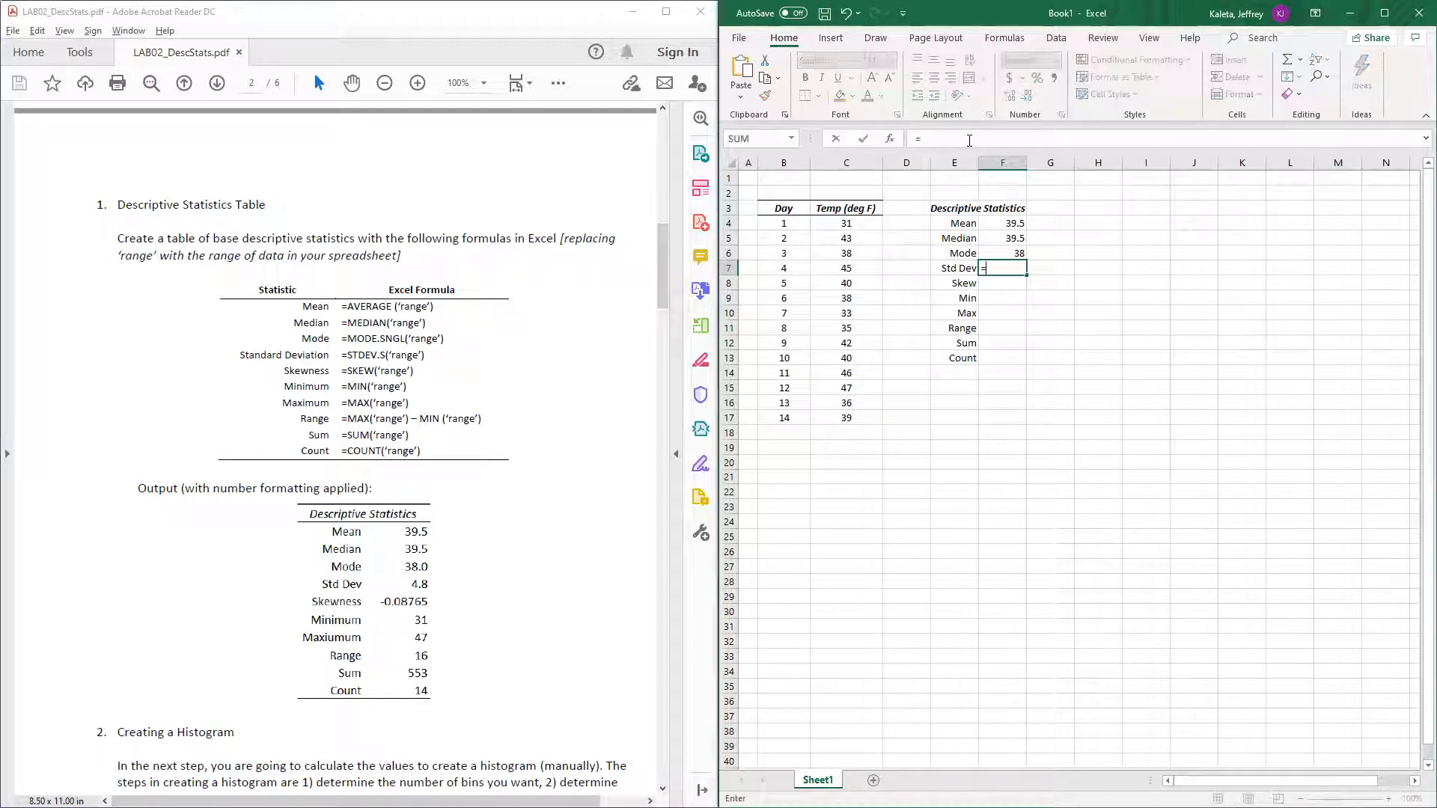
key(Down)
key(Down)
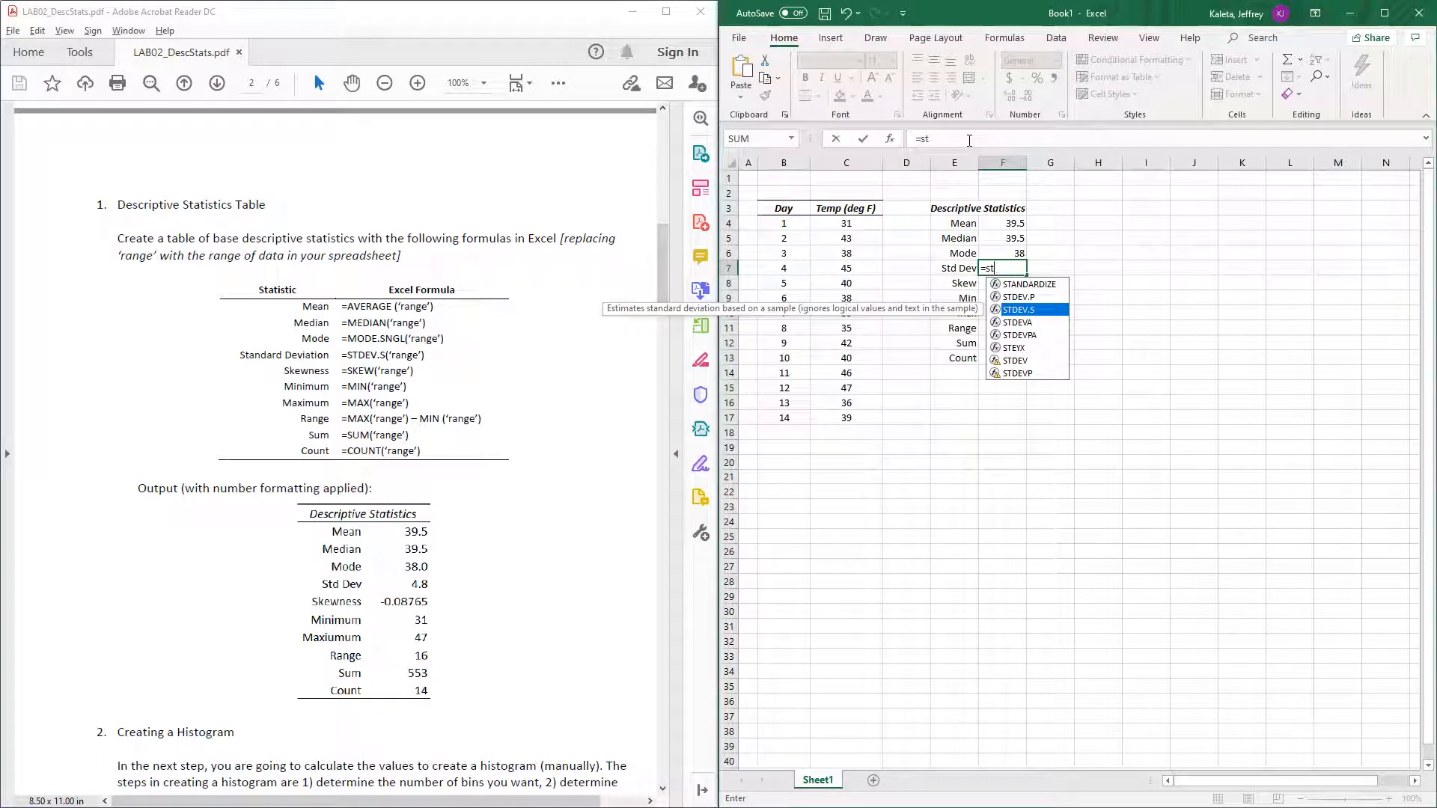
key(Tab)
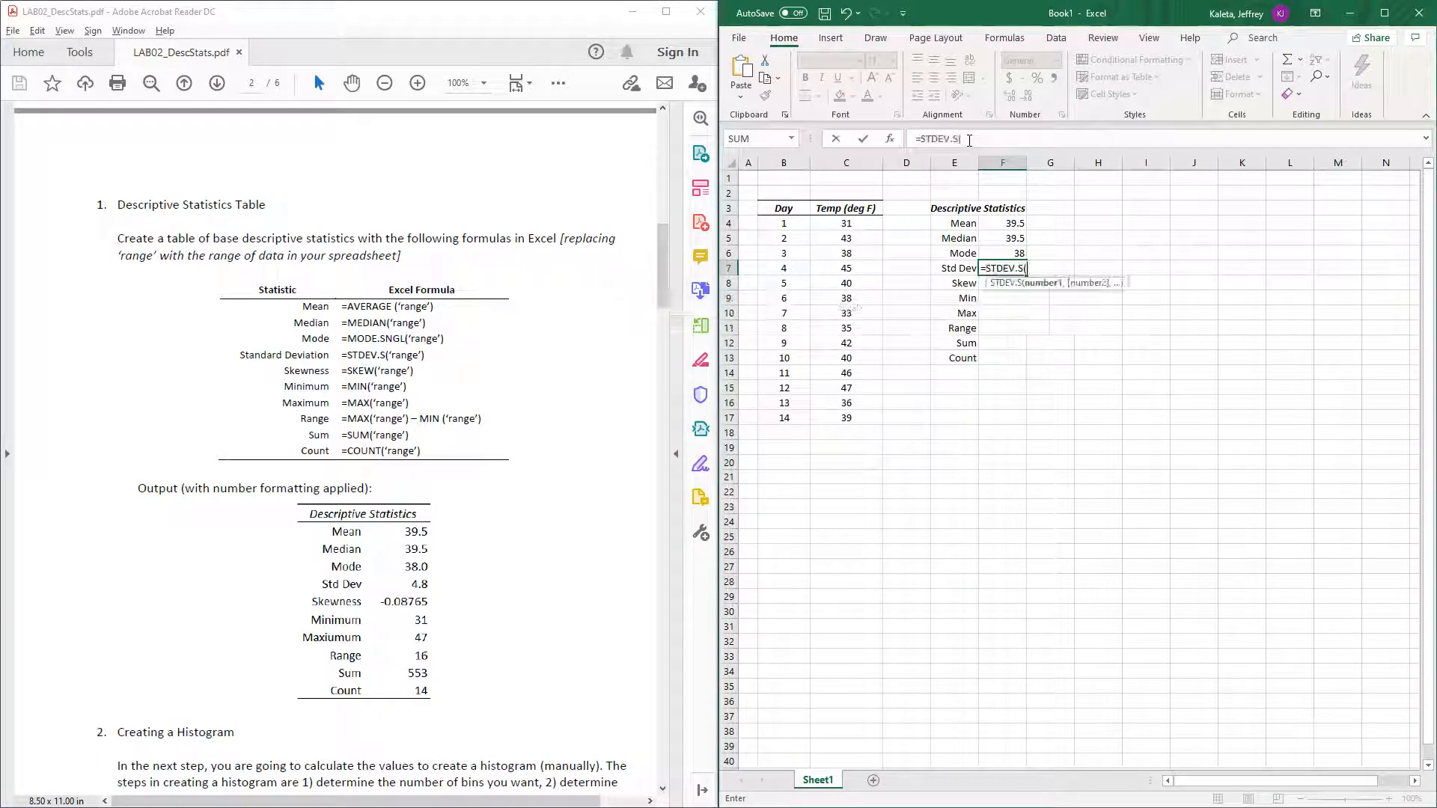
text(C4:C17)
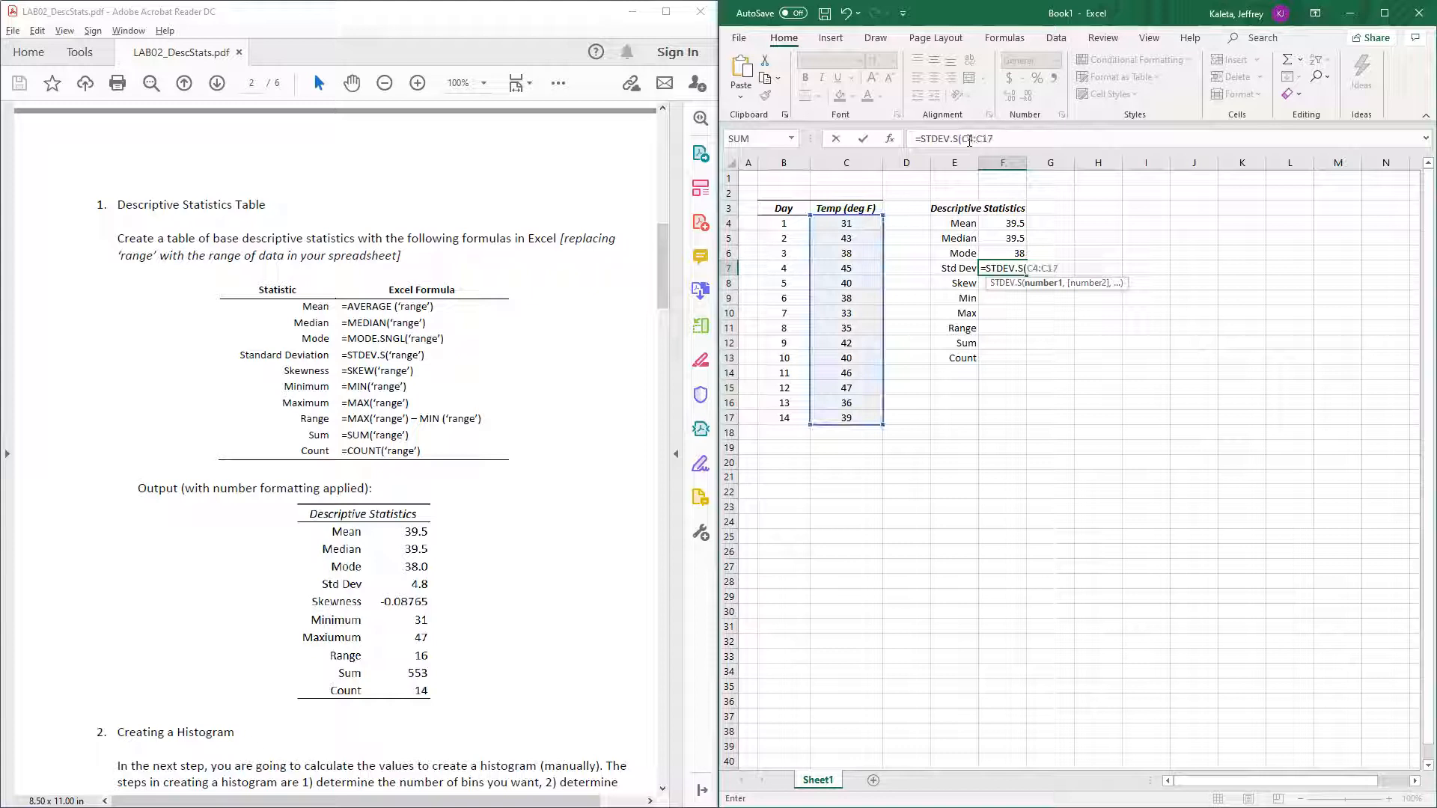
key(Return)
Calculate the skewness in F8 with SKEW over the range C4:C17
text(s)
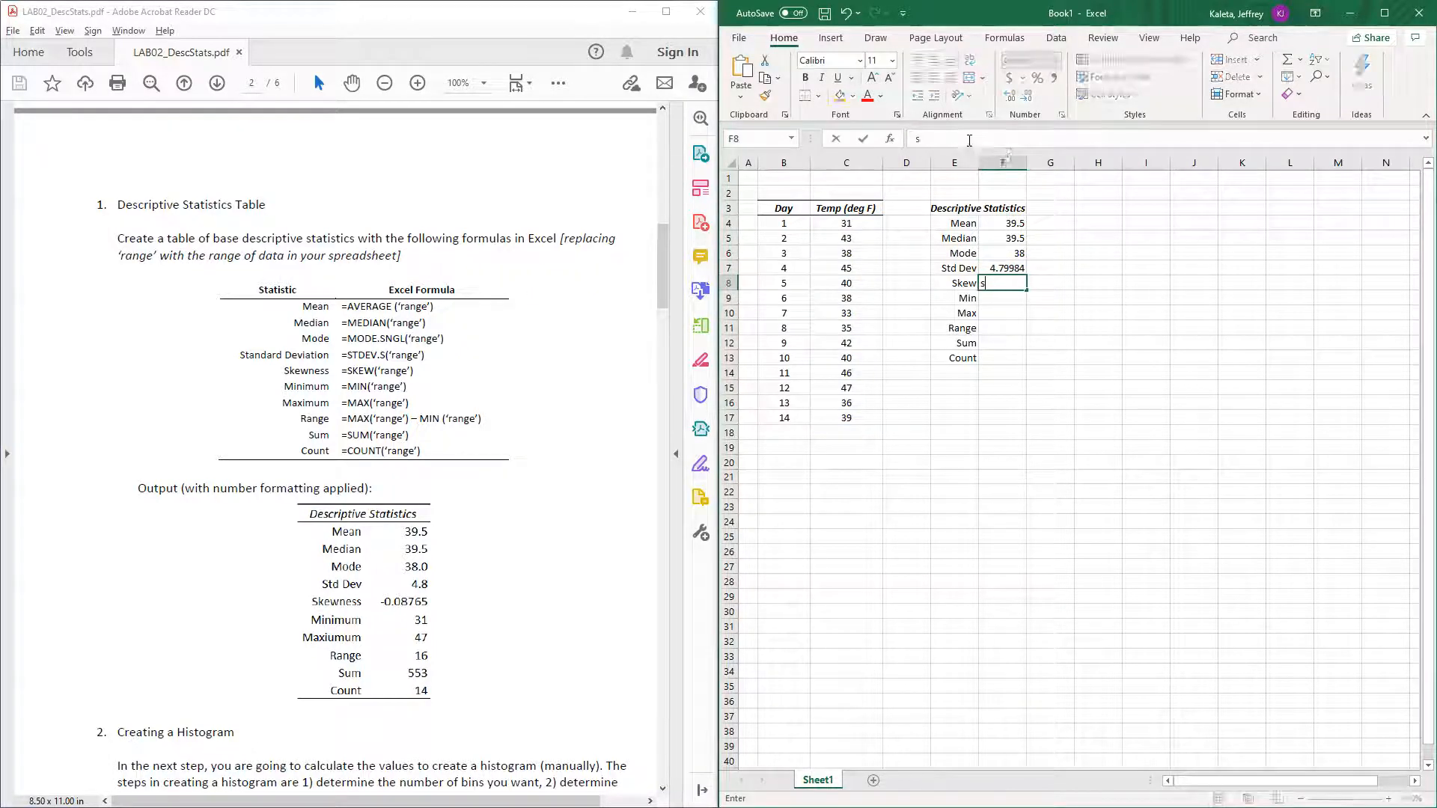
text(=skew)
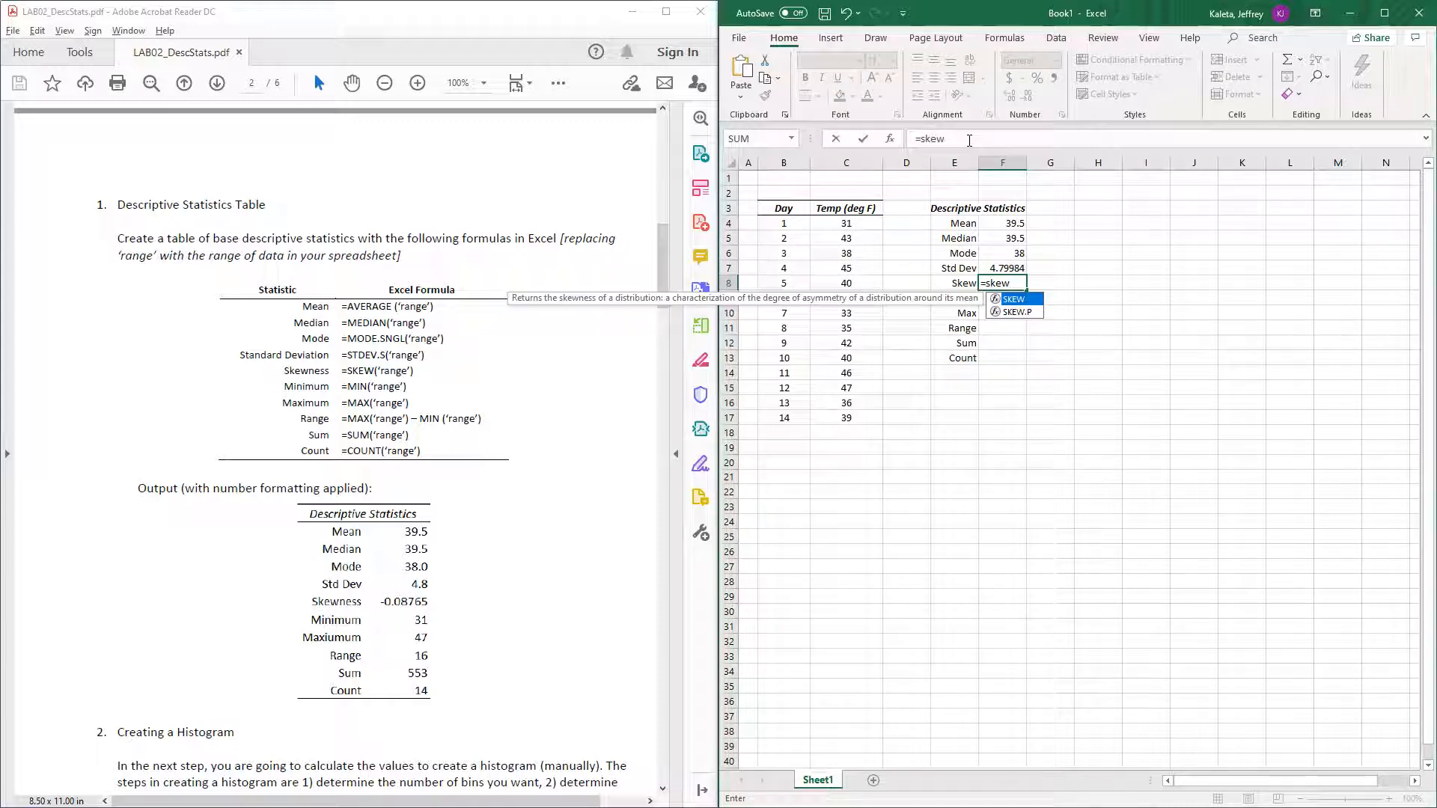
key(Tab)
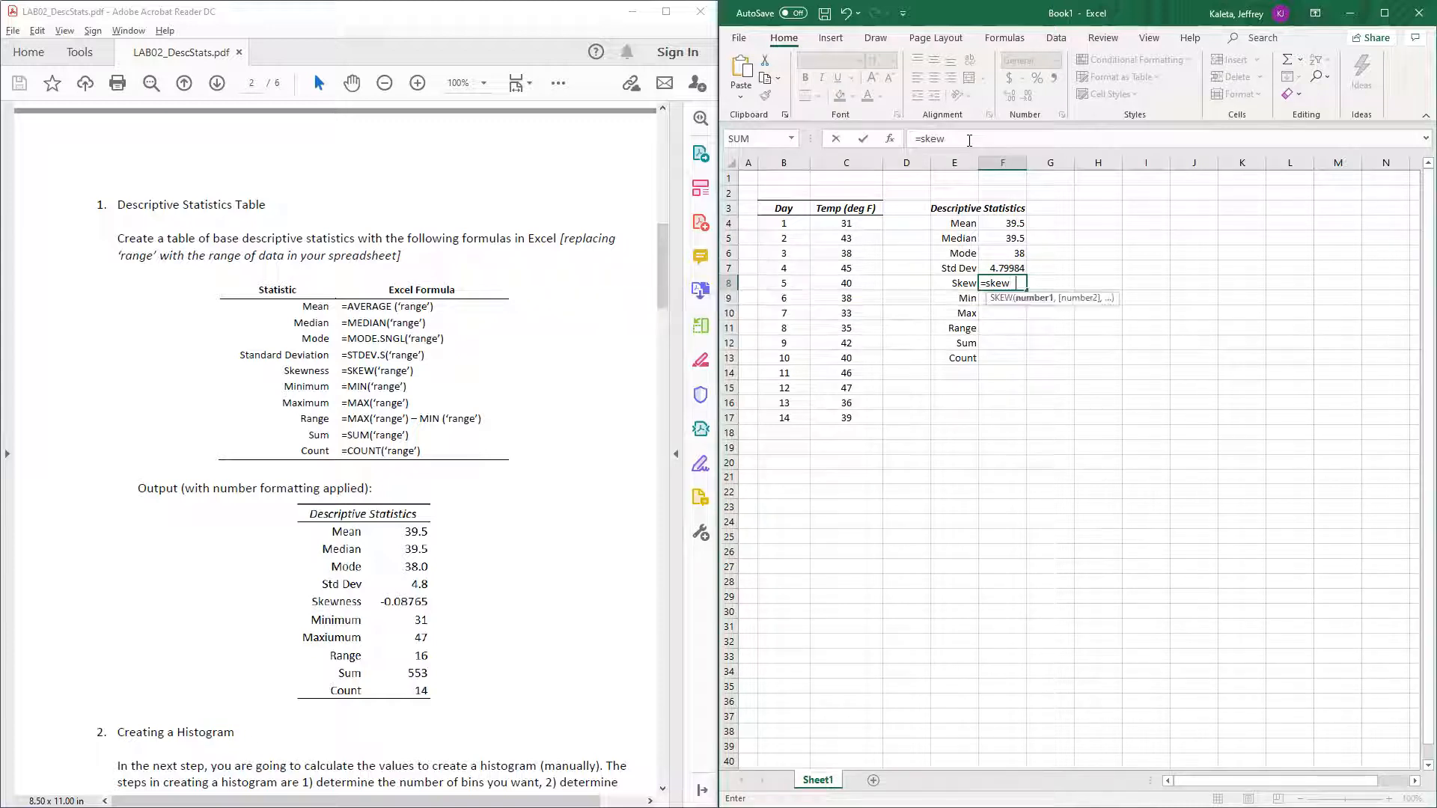
text(C4:C17)
key(Return)
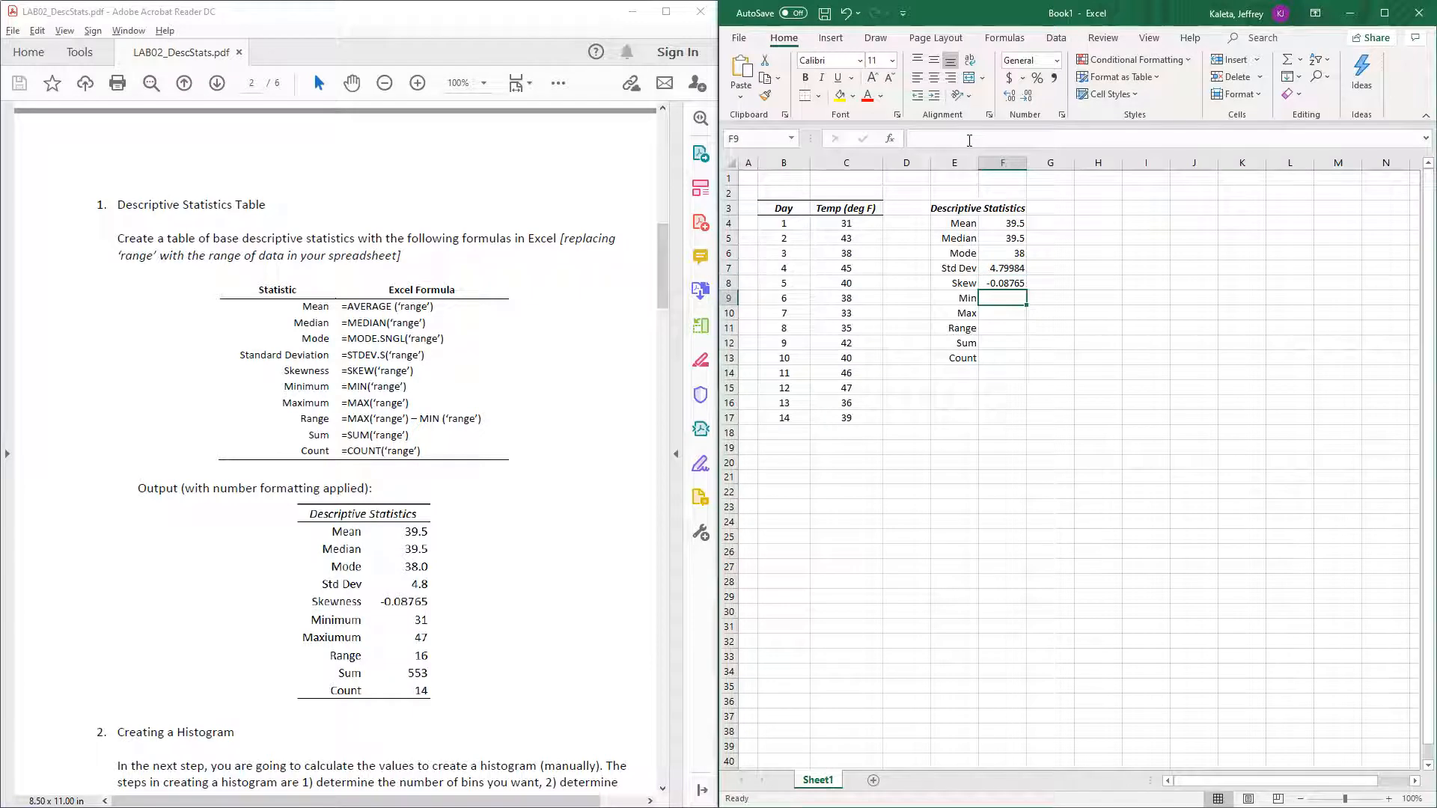
Calculate the minimum in F9 with MIN and the maximum in F10 with MAX, both over C4:C17
text(=min)
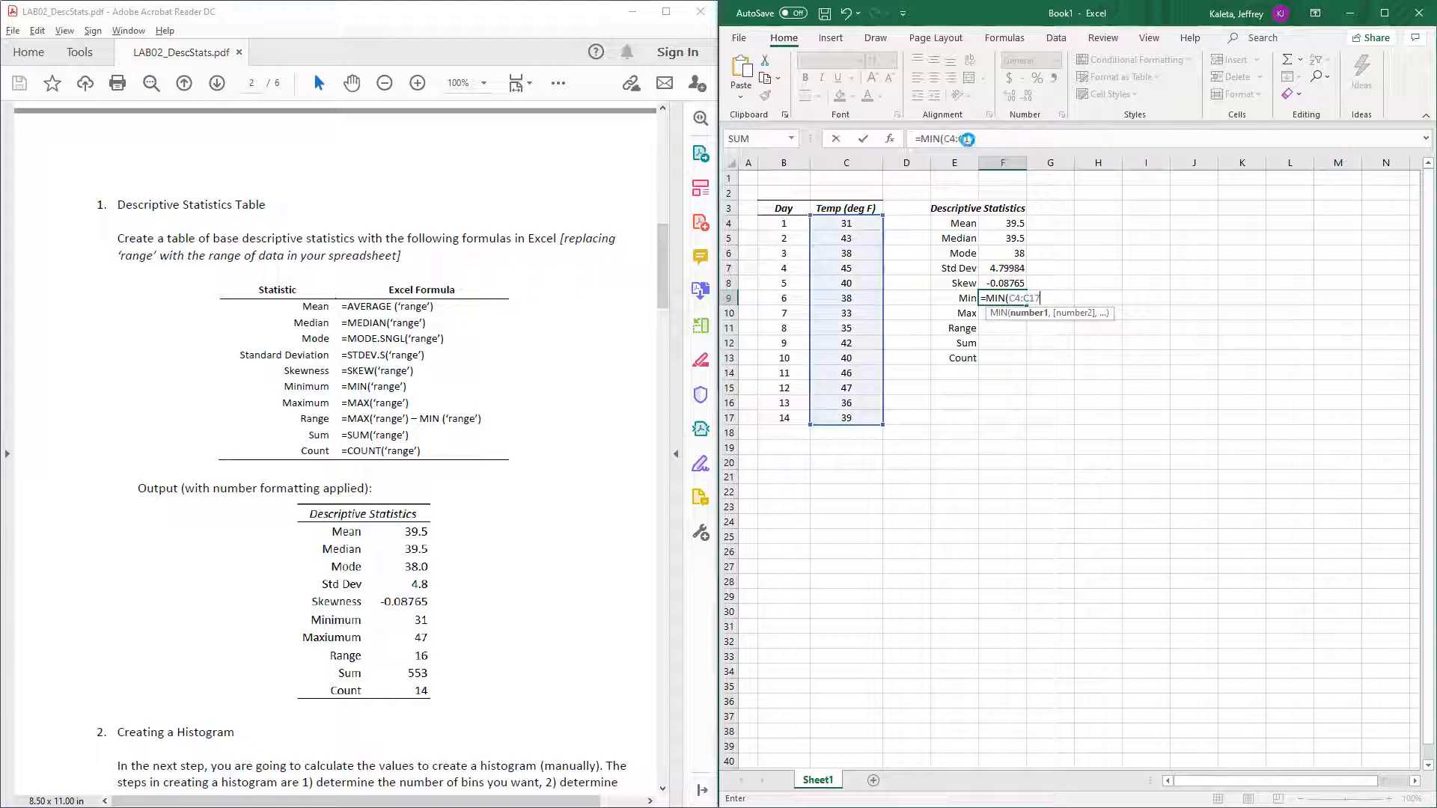
text(C4:C17)
key(Return)
text(=max)
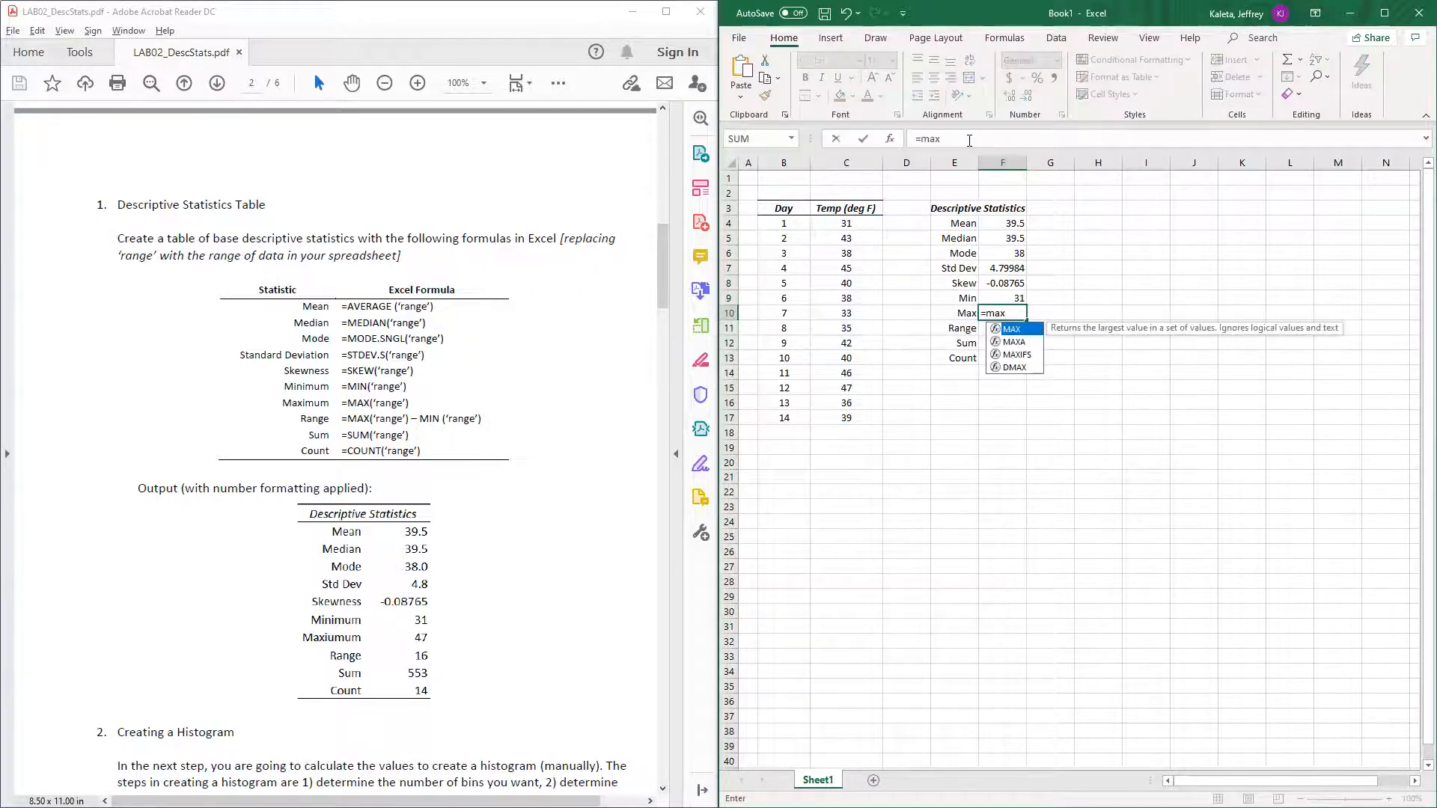
key(Tab)
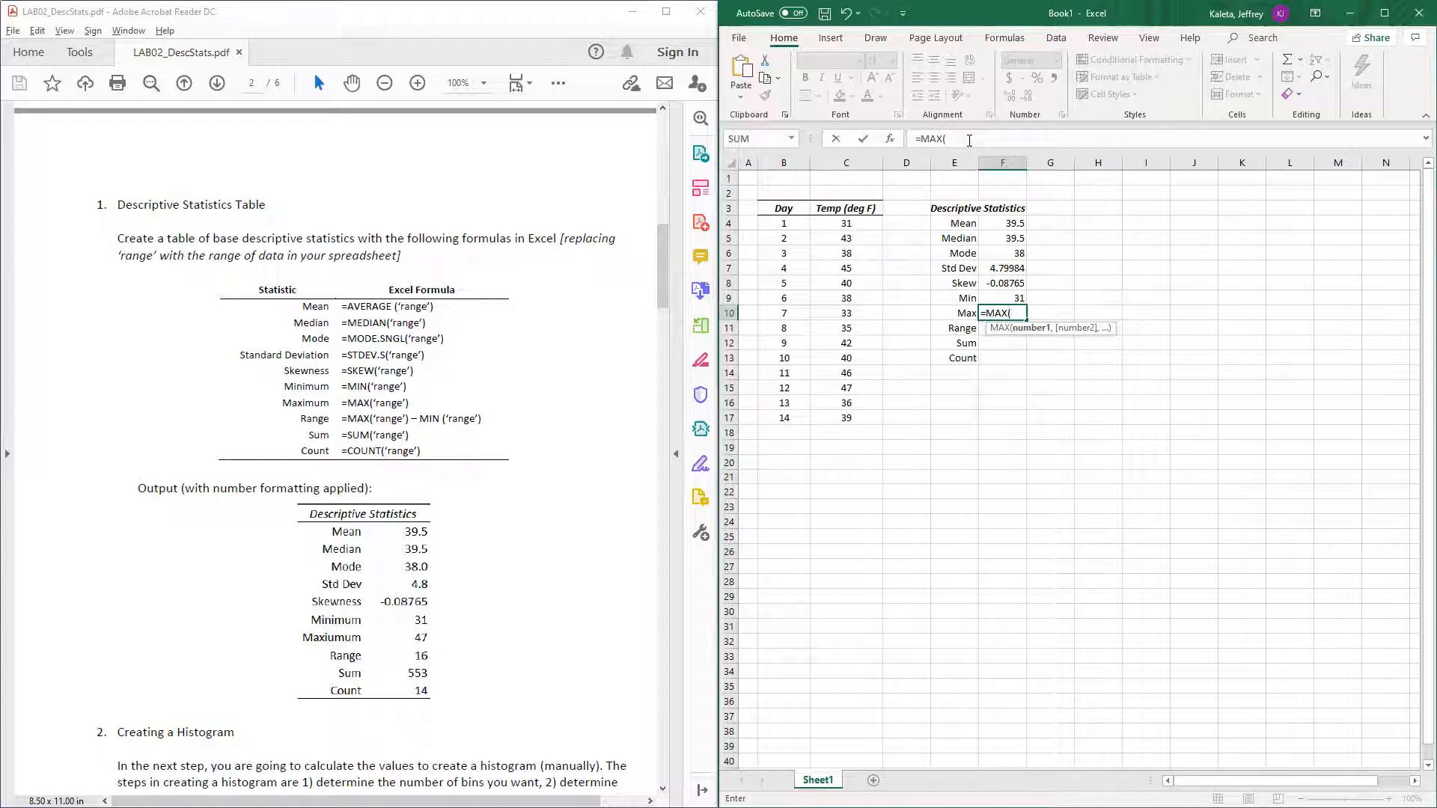
text(C4:C17)
key(Return)
Calculate the range in F11 by subtracting the minimum in F9 from the maximum in F10
text(=)
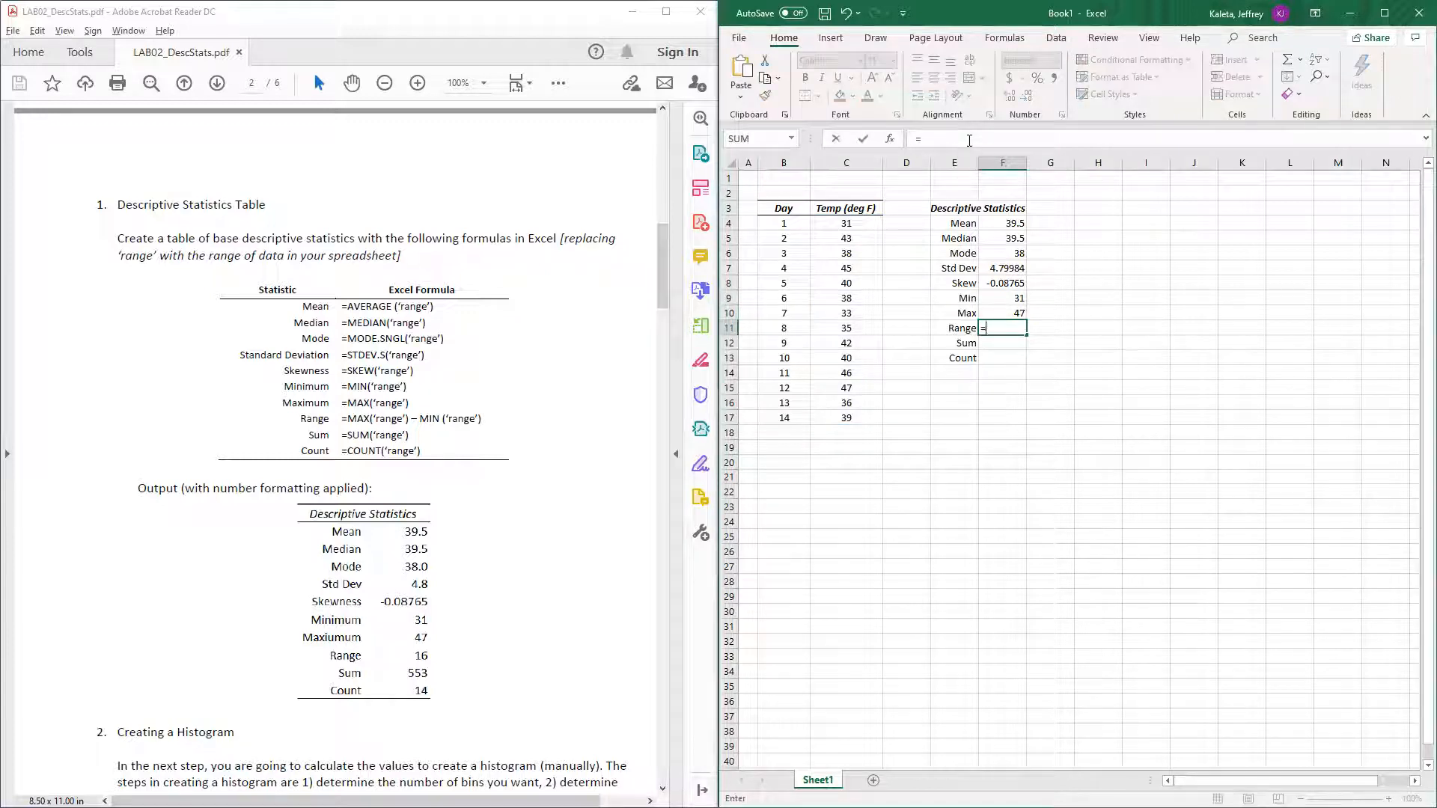
key(Up)
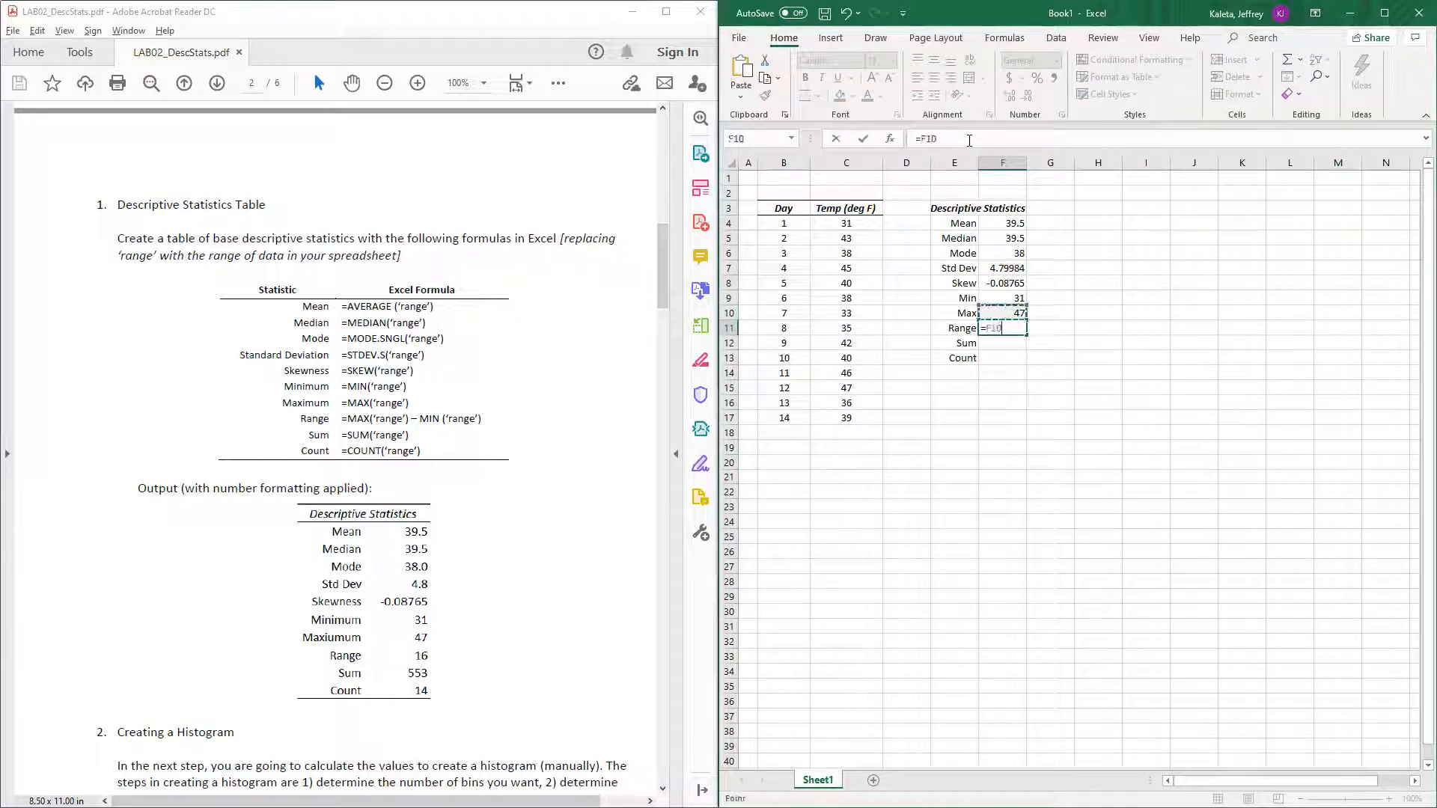
key(Up)
key(Return)
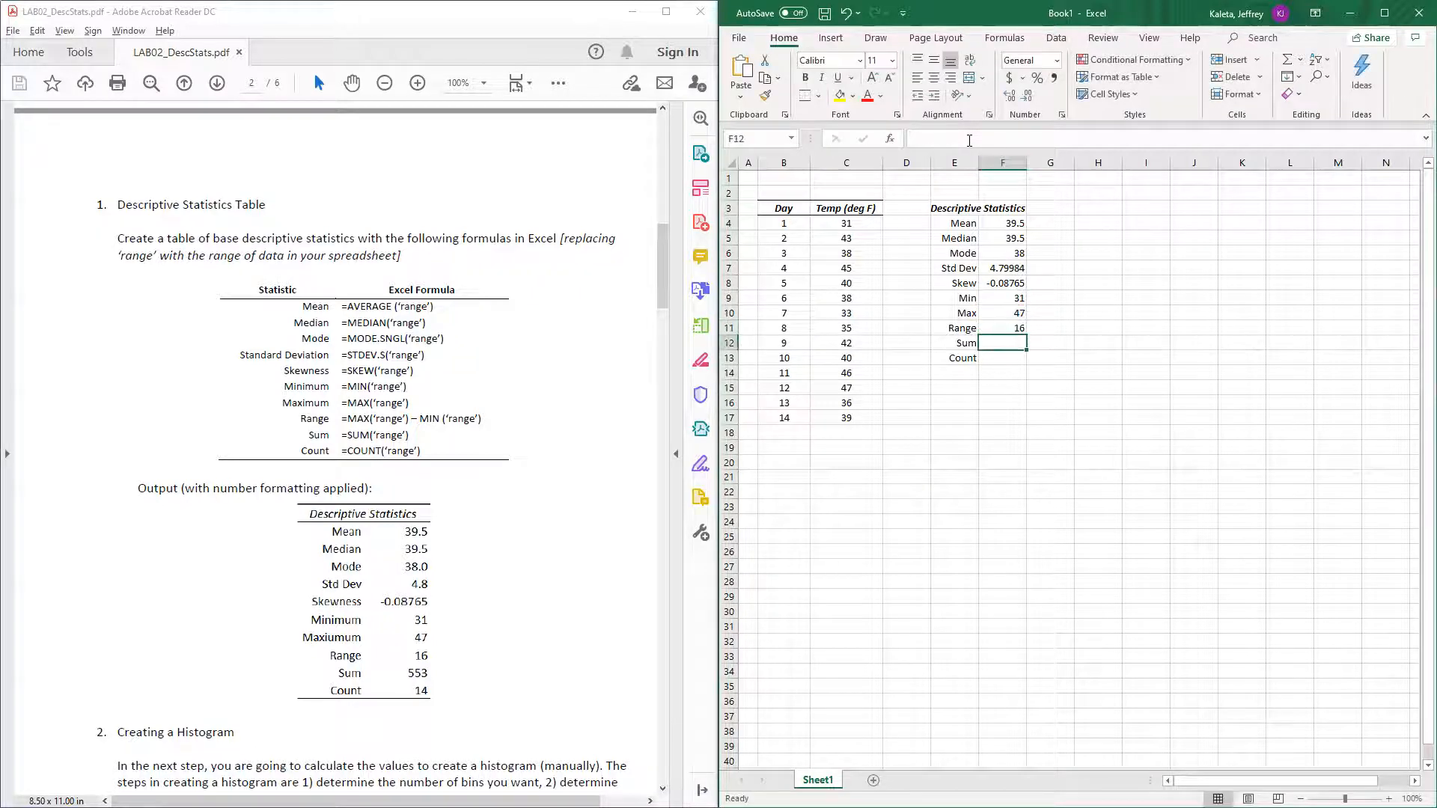
Calculate the total in F12 with SUM and the number of values in F13 with COUNT, both over C4:C17
text(=sum)
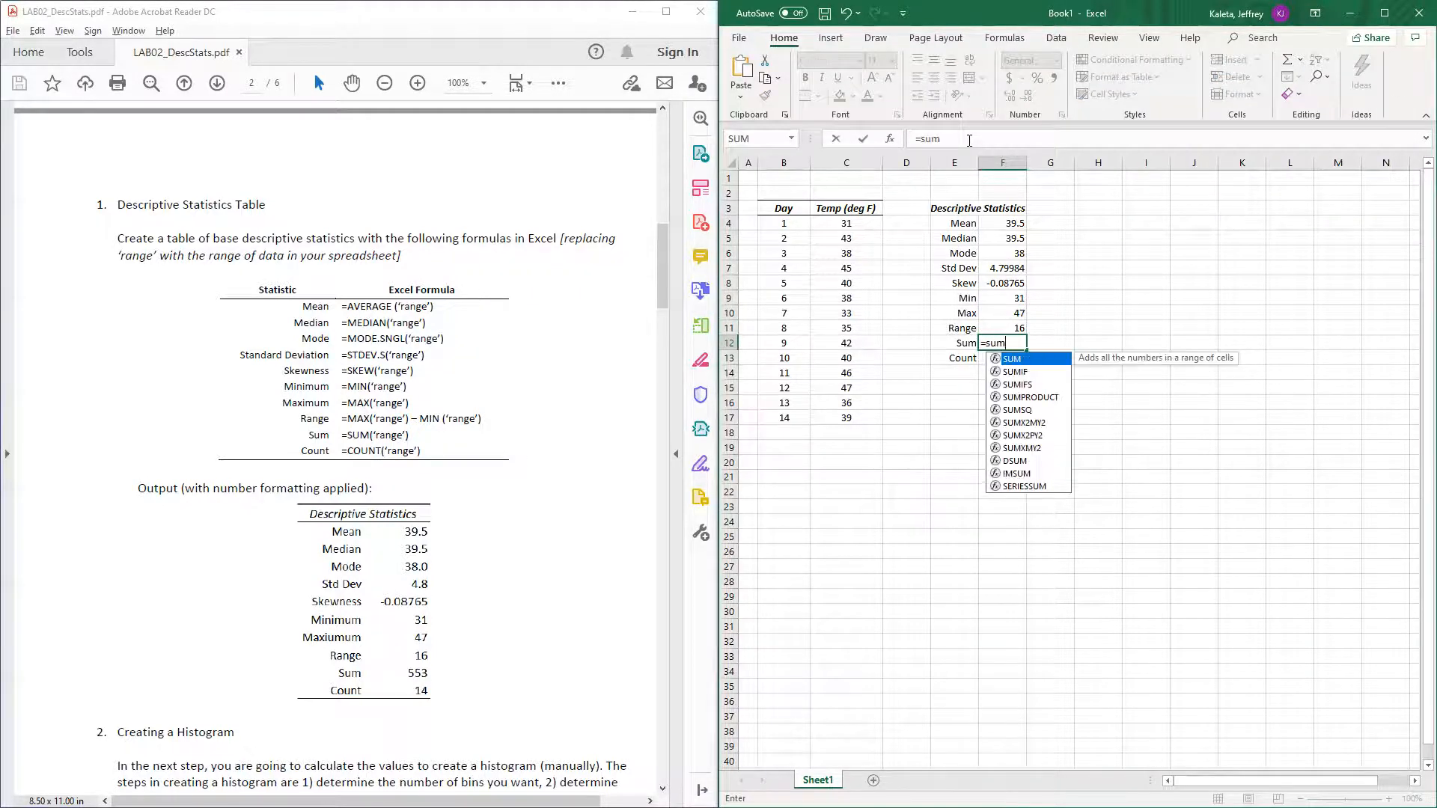
key(Tab)
text(C4:C17)
key(Return)
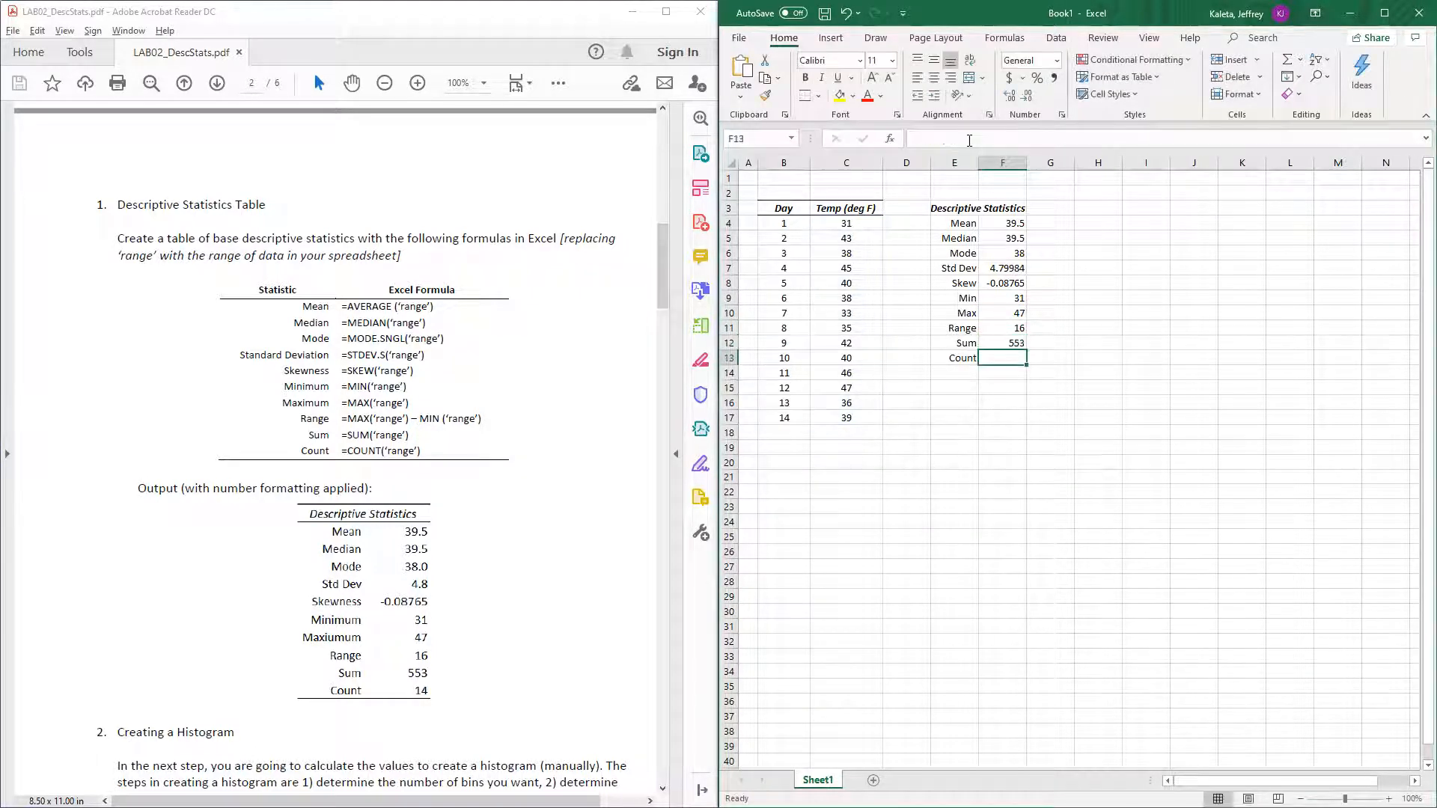
text(=count)
key(Tab)
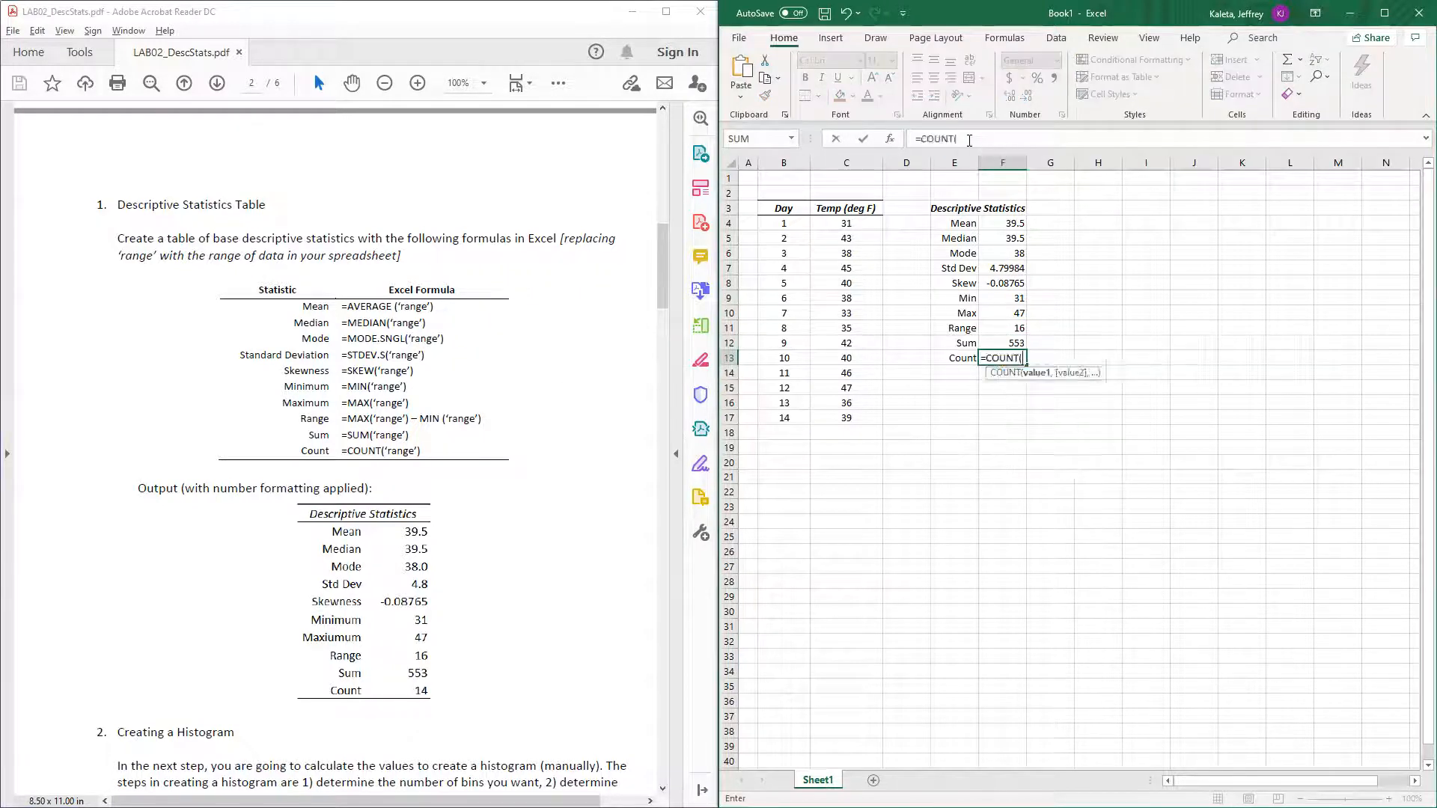
text(C4:C17)
key(Return)
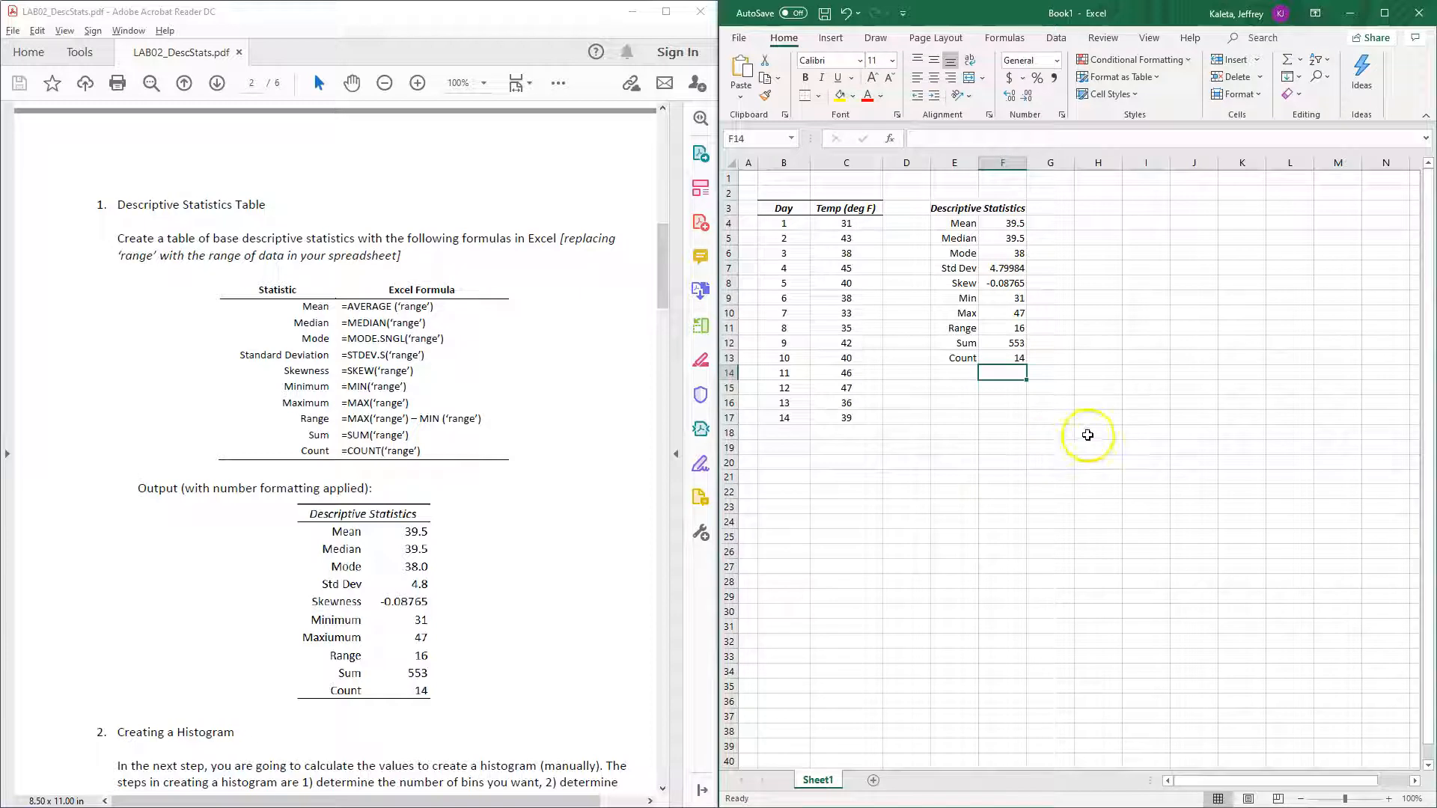
Reduce the width of column D to a narrow spacer between the temperature data and the statistics table
click(1010, 417)
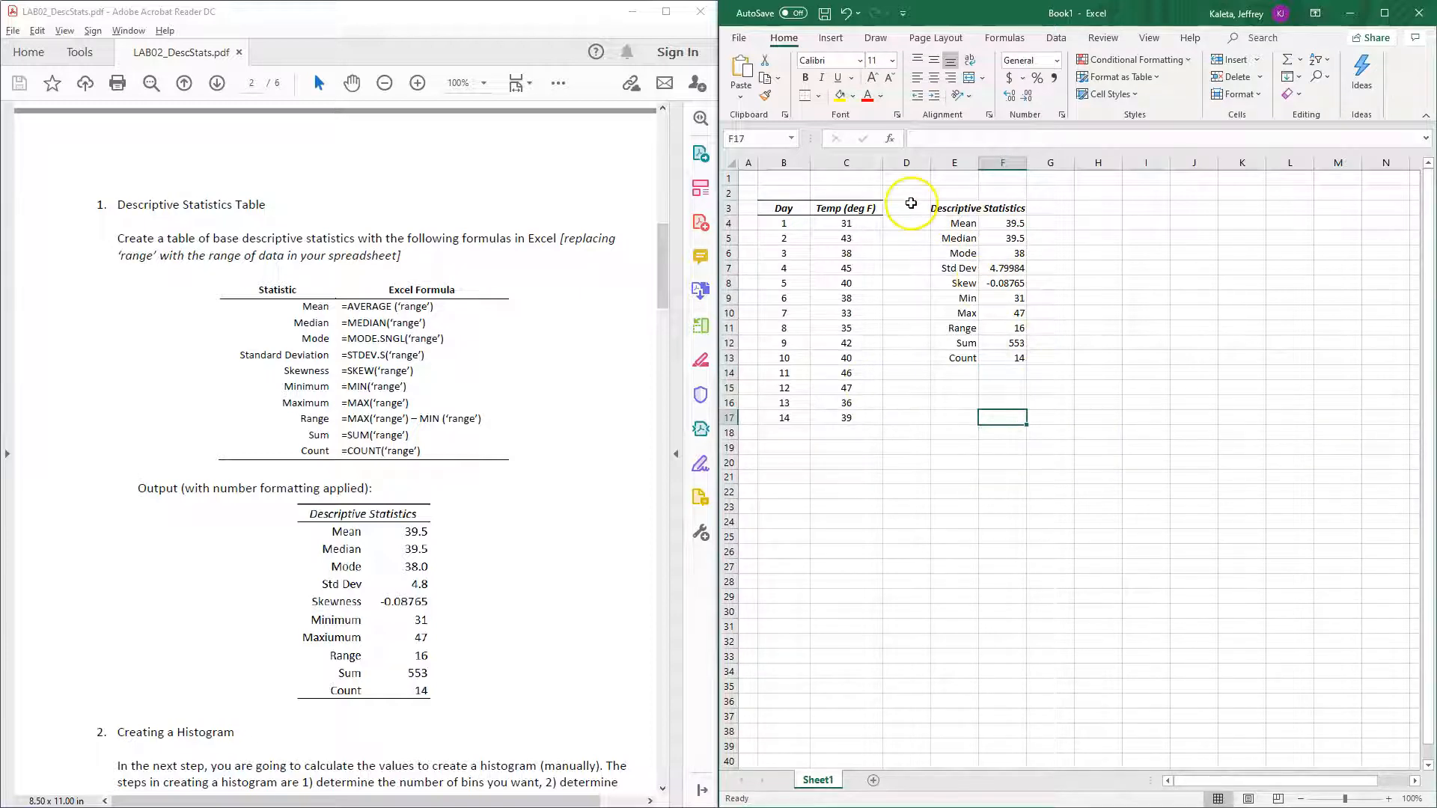
right_click(906, 162)
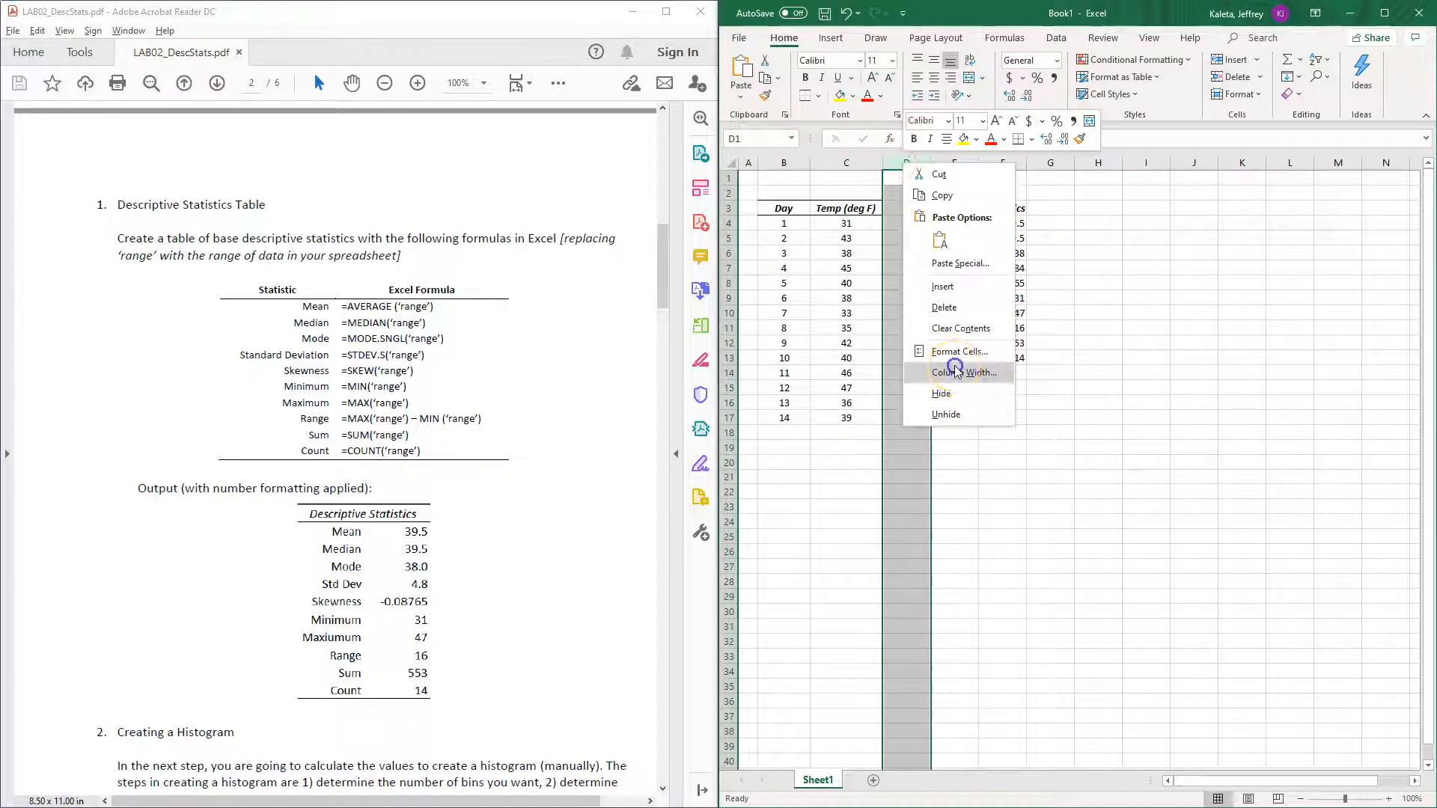
click(961, 373)
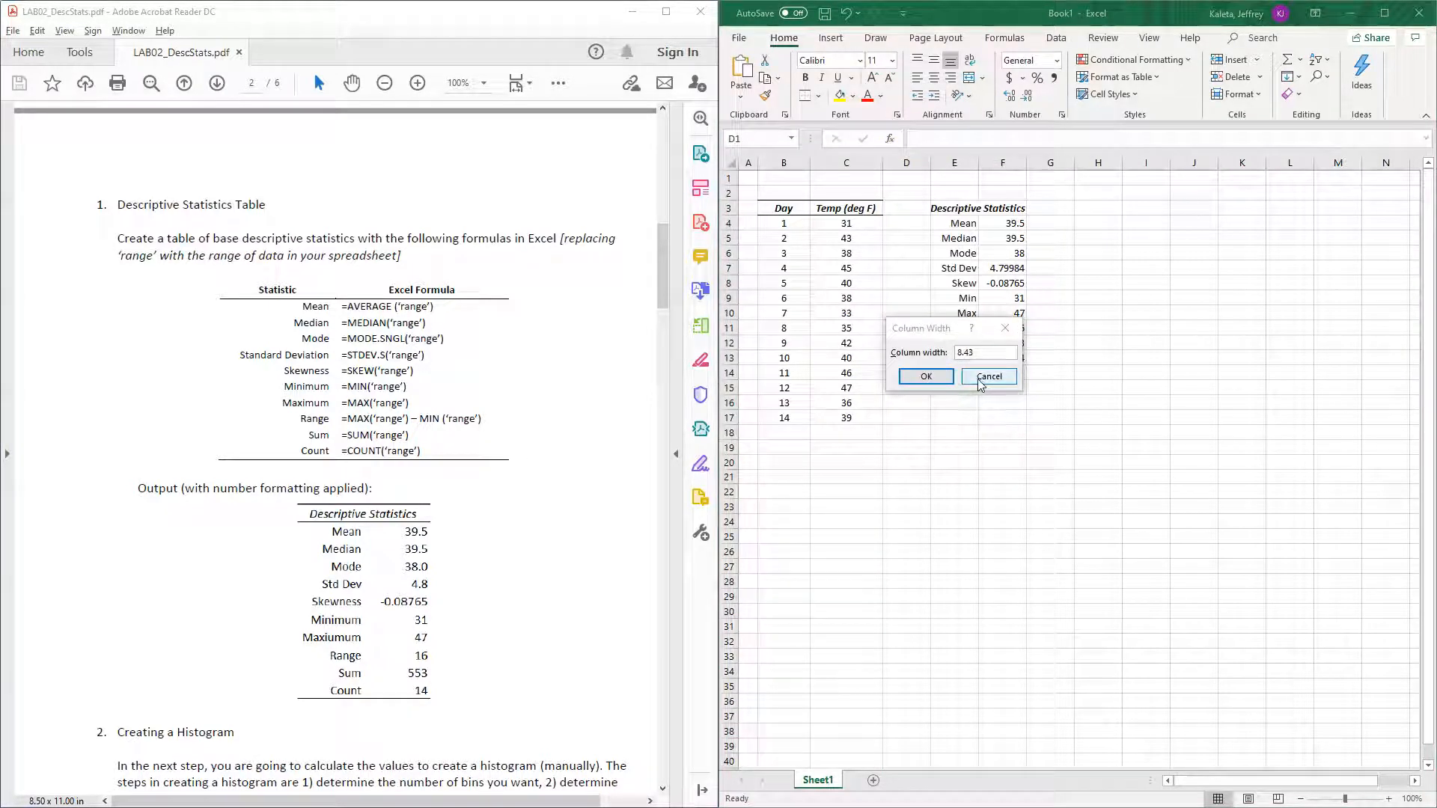
click(975, 356)
key(Return)
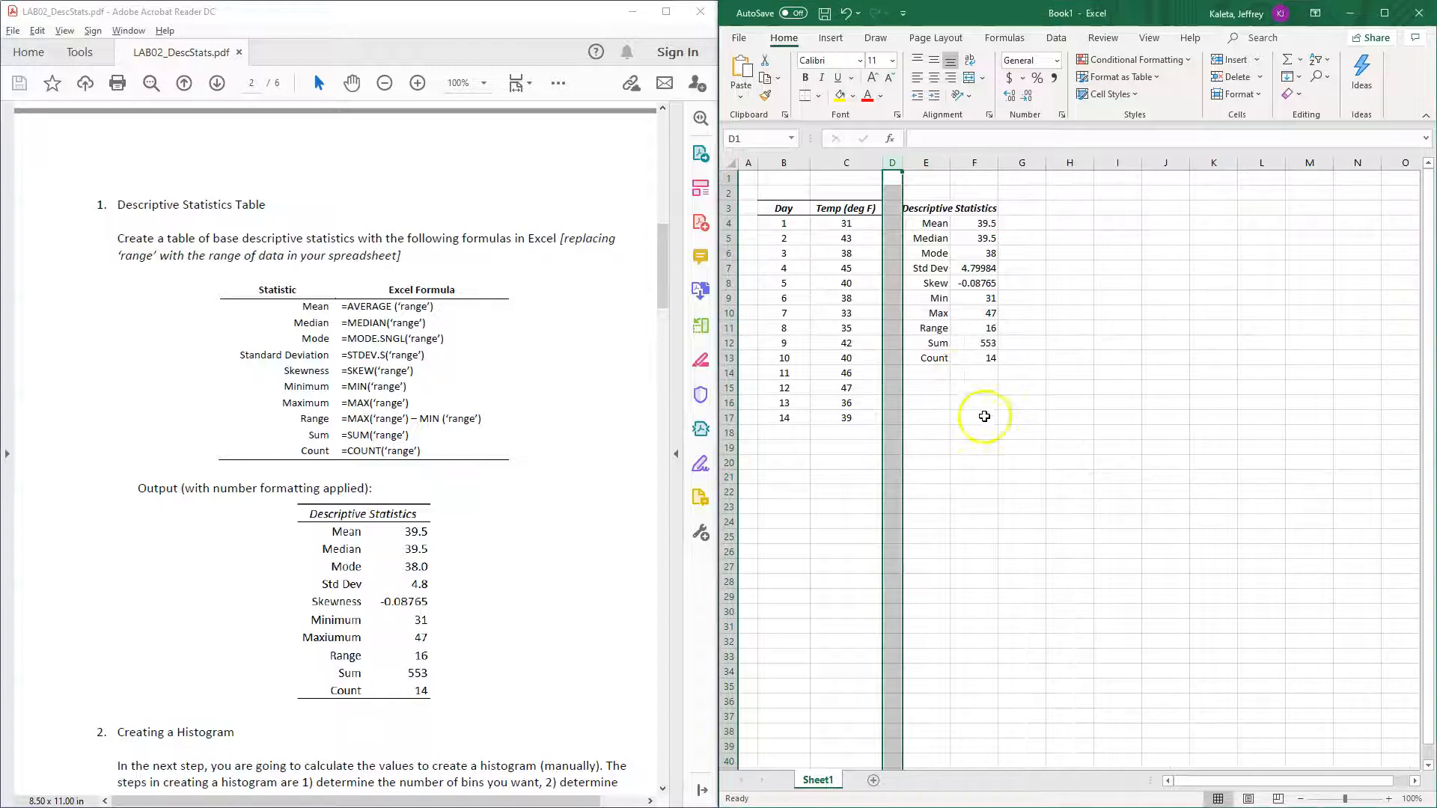
Set the width of columns E and F to 12
click(1016, 433)
drag(950, 163, 1027, 163)
drag(933, 163, 968, 161)
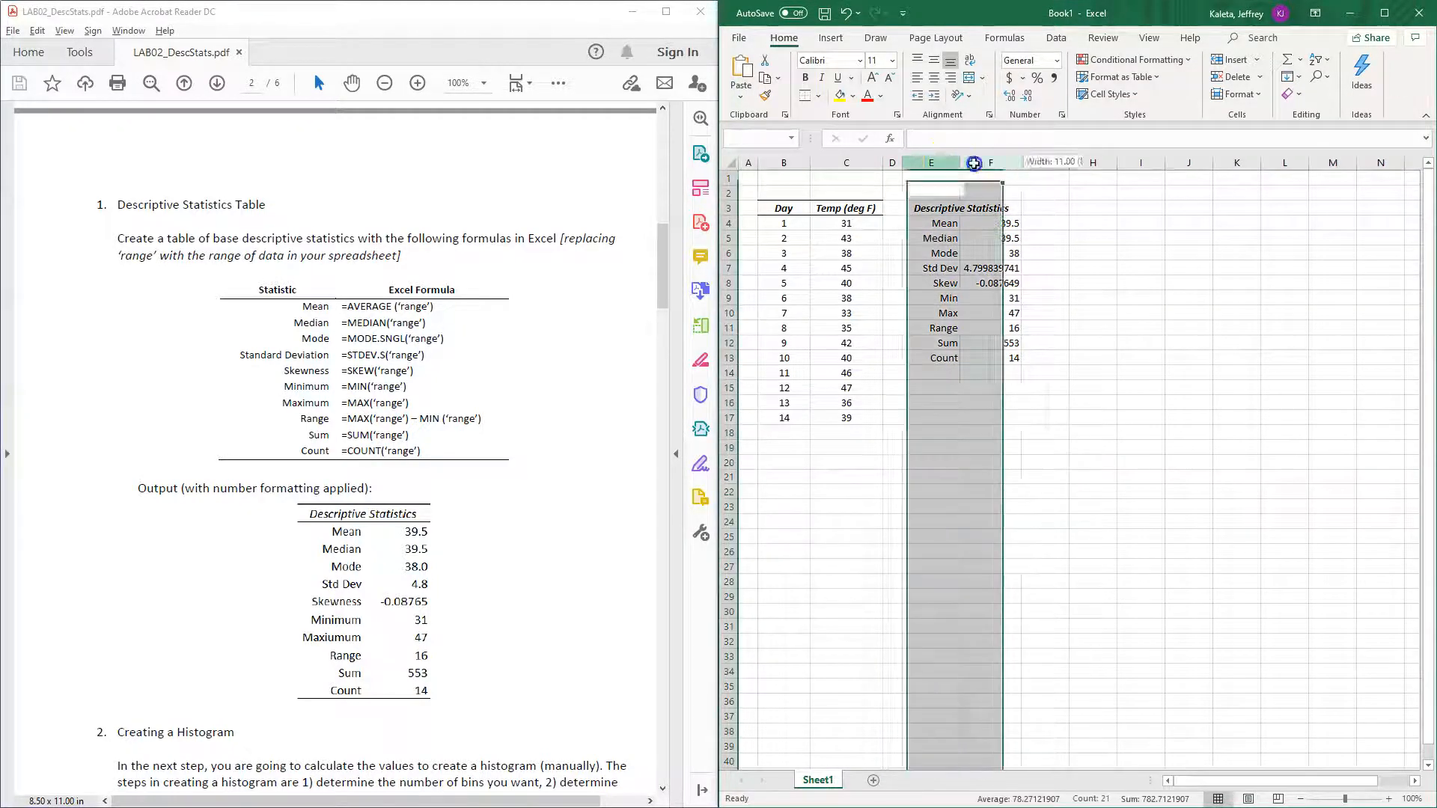
right_click(947, 163)
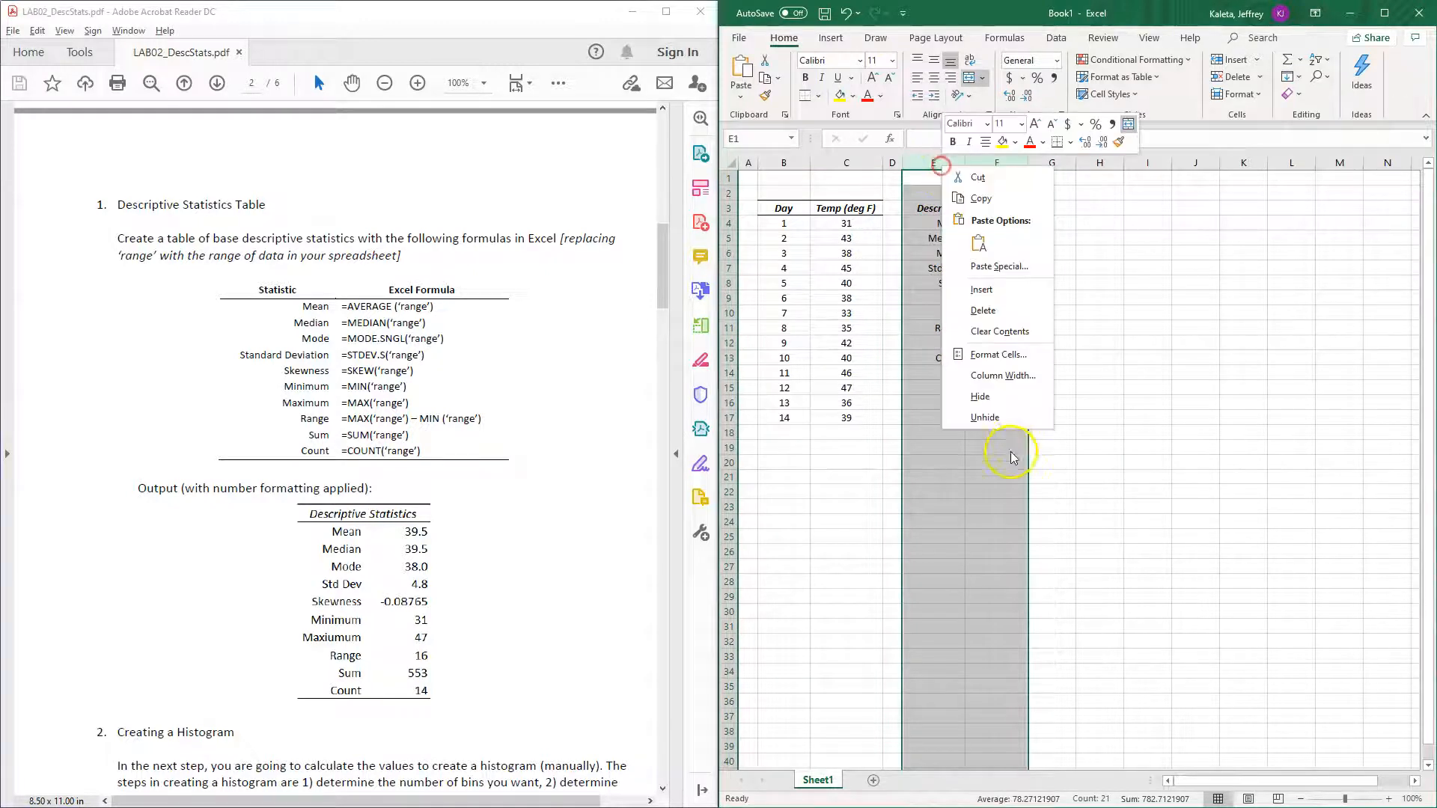
click(1018, 384)
text(12)
key(Return)
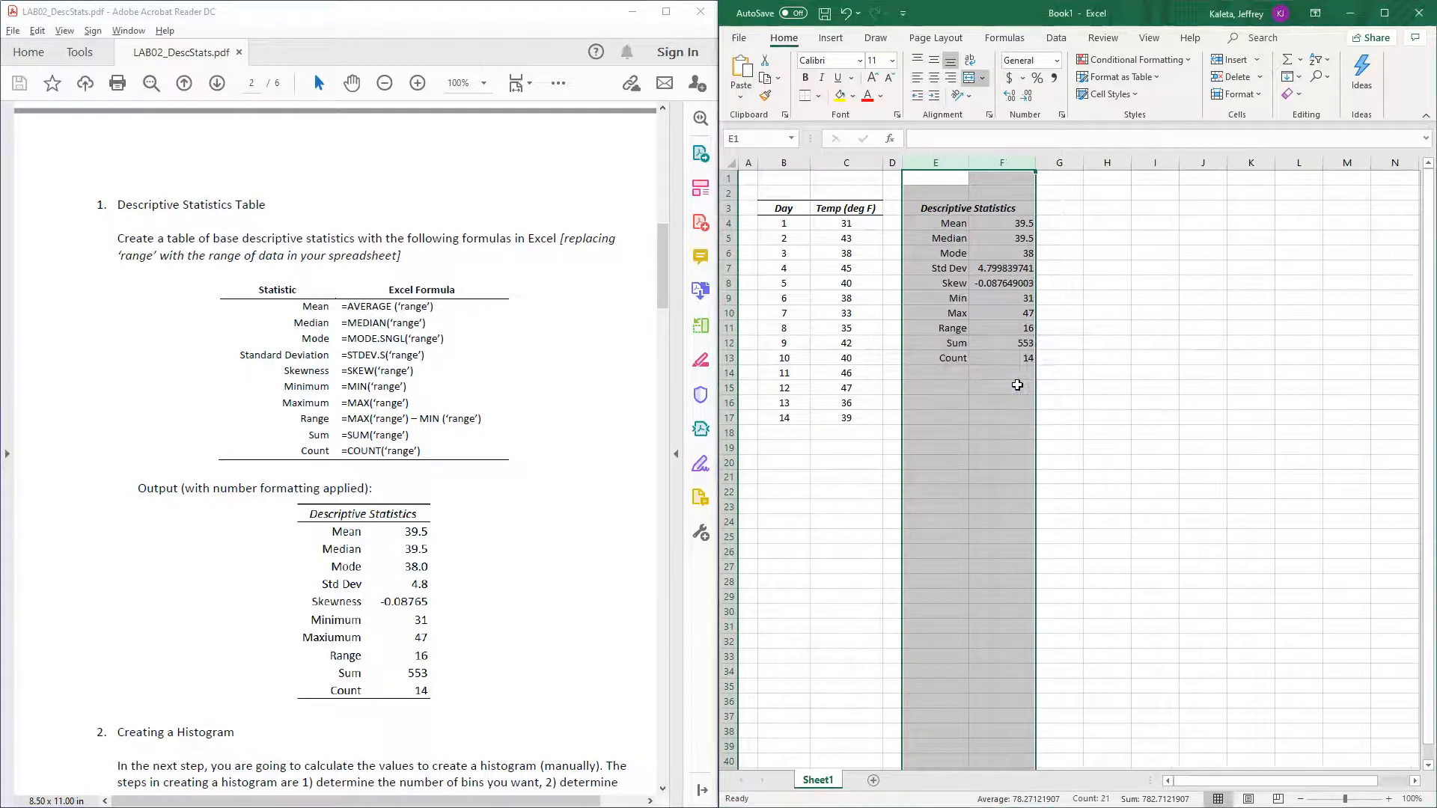
click(1006, 416)
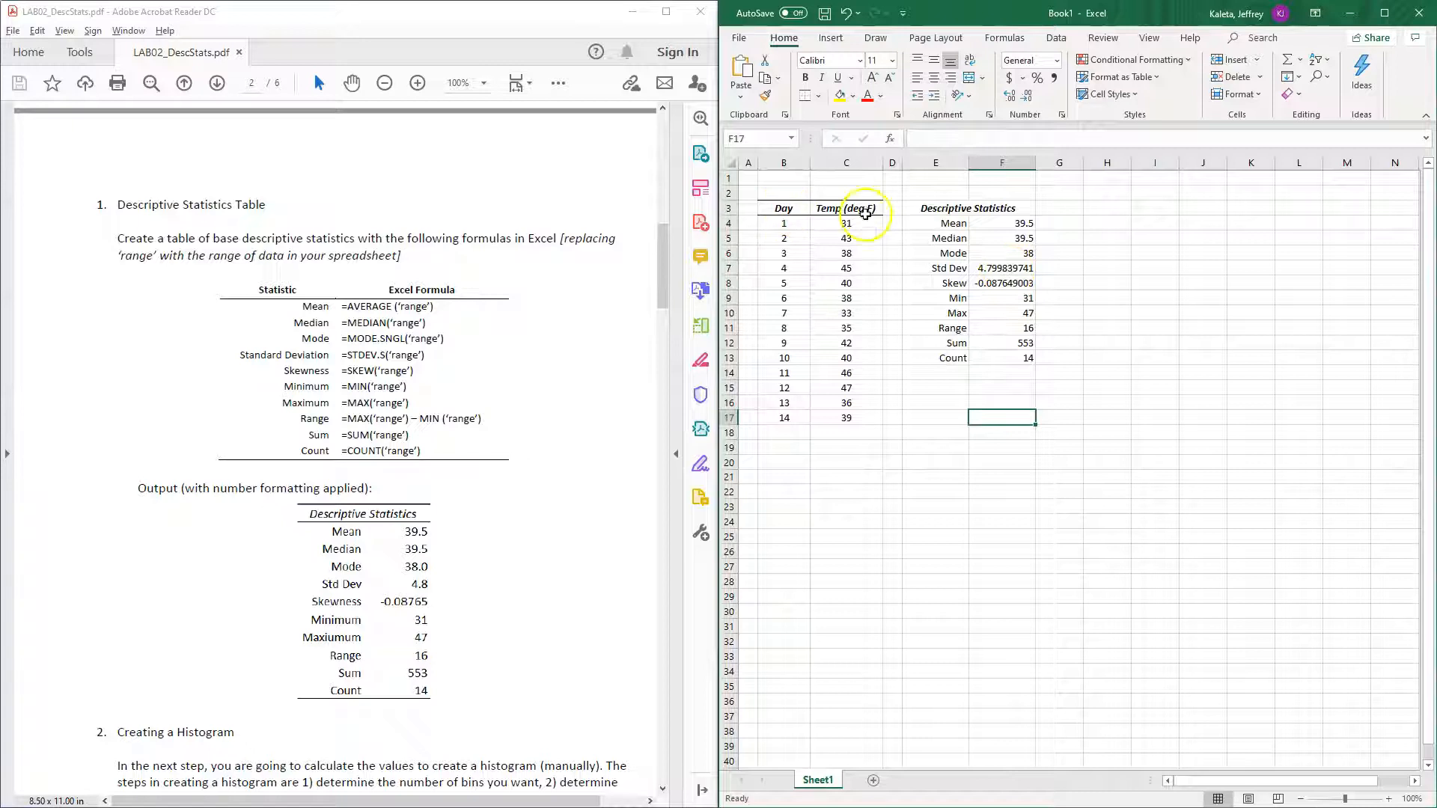
Add top and bottom borders to the Descriptive Statistics heading and a bottom border under the table's last row
drag(942, 209, 1017, 210)
click(806, 103)
click(1070, 447)
drag(945, 223, 980, 358)
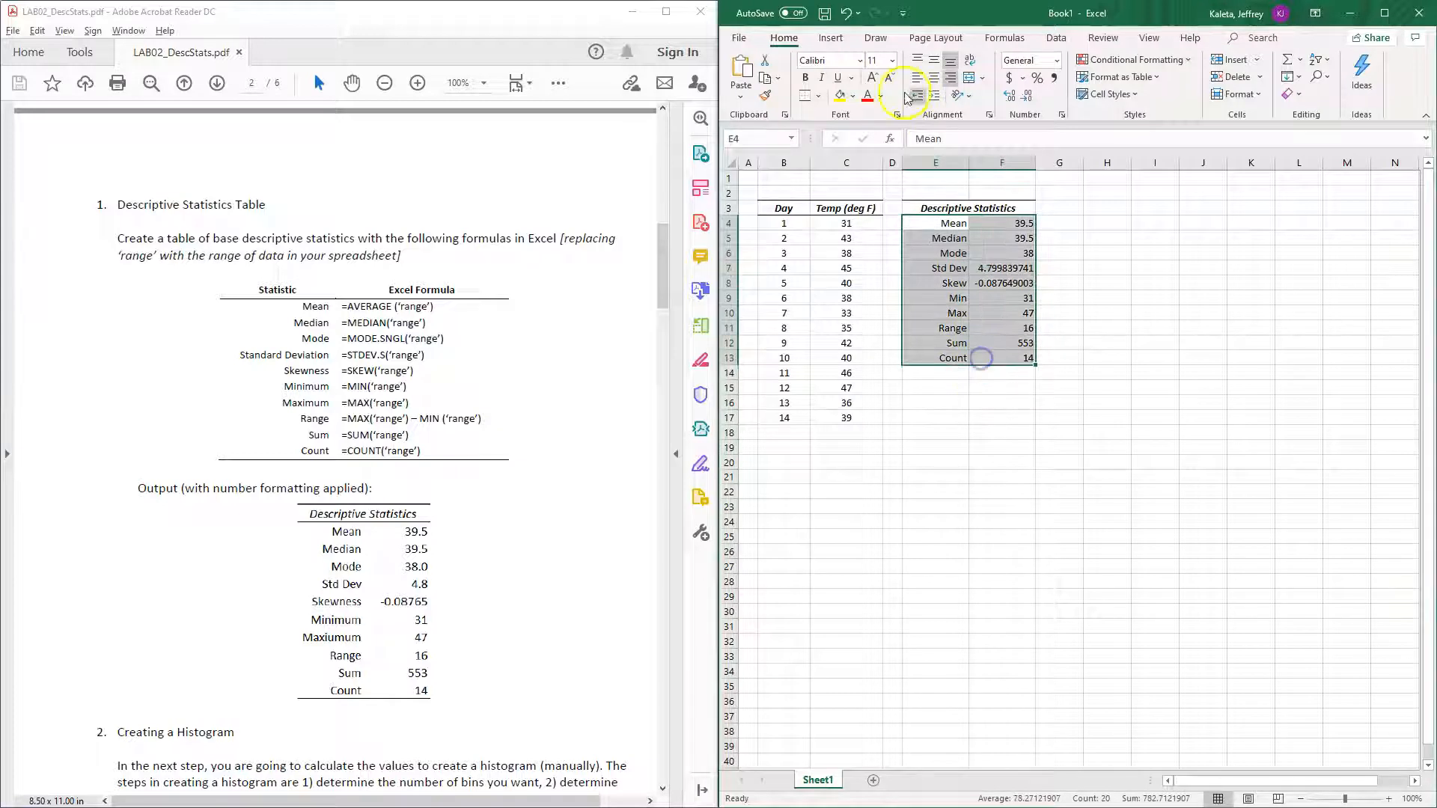
click(806, 97)
click(1012, 477)
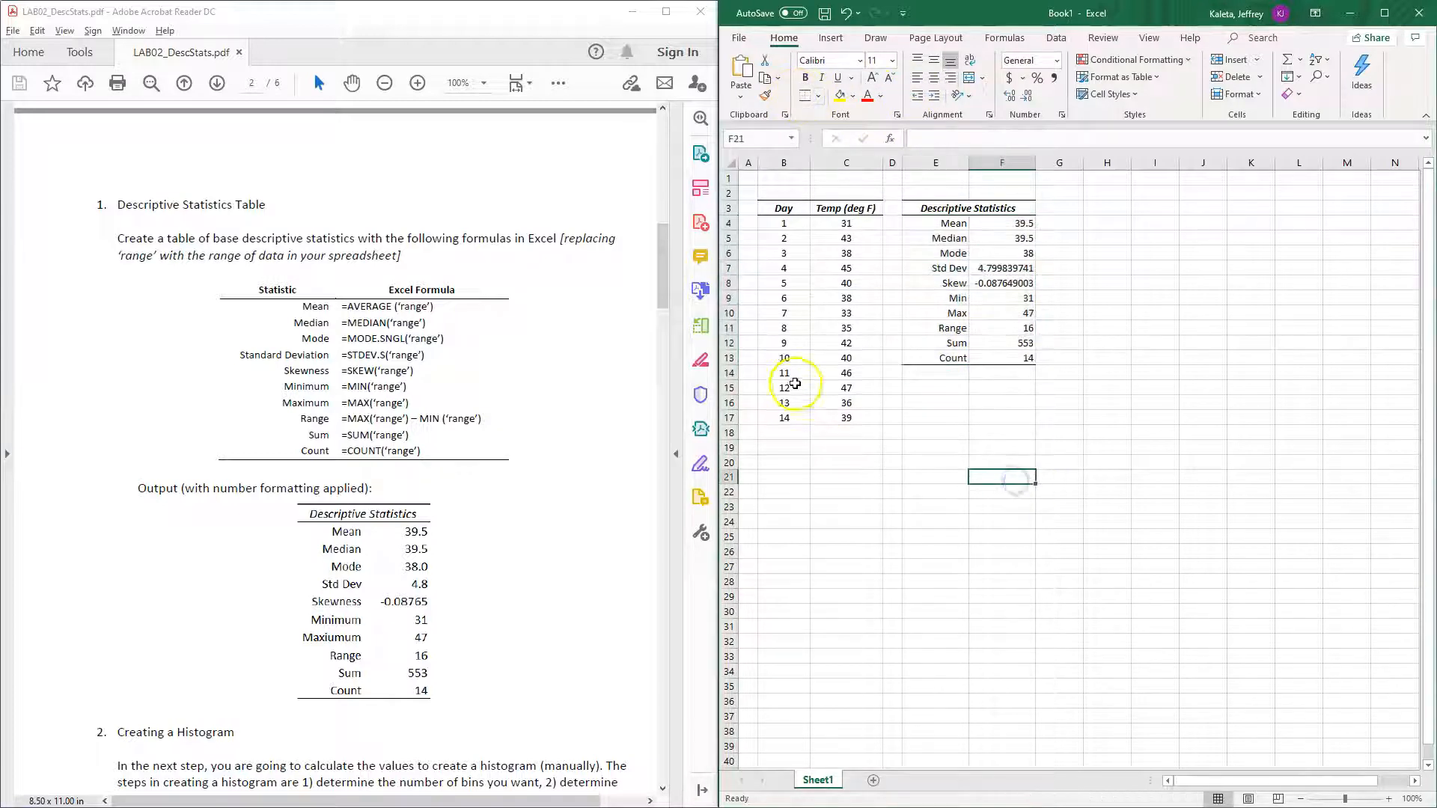
click(1059, 388)
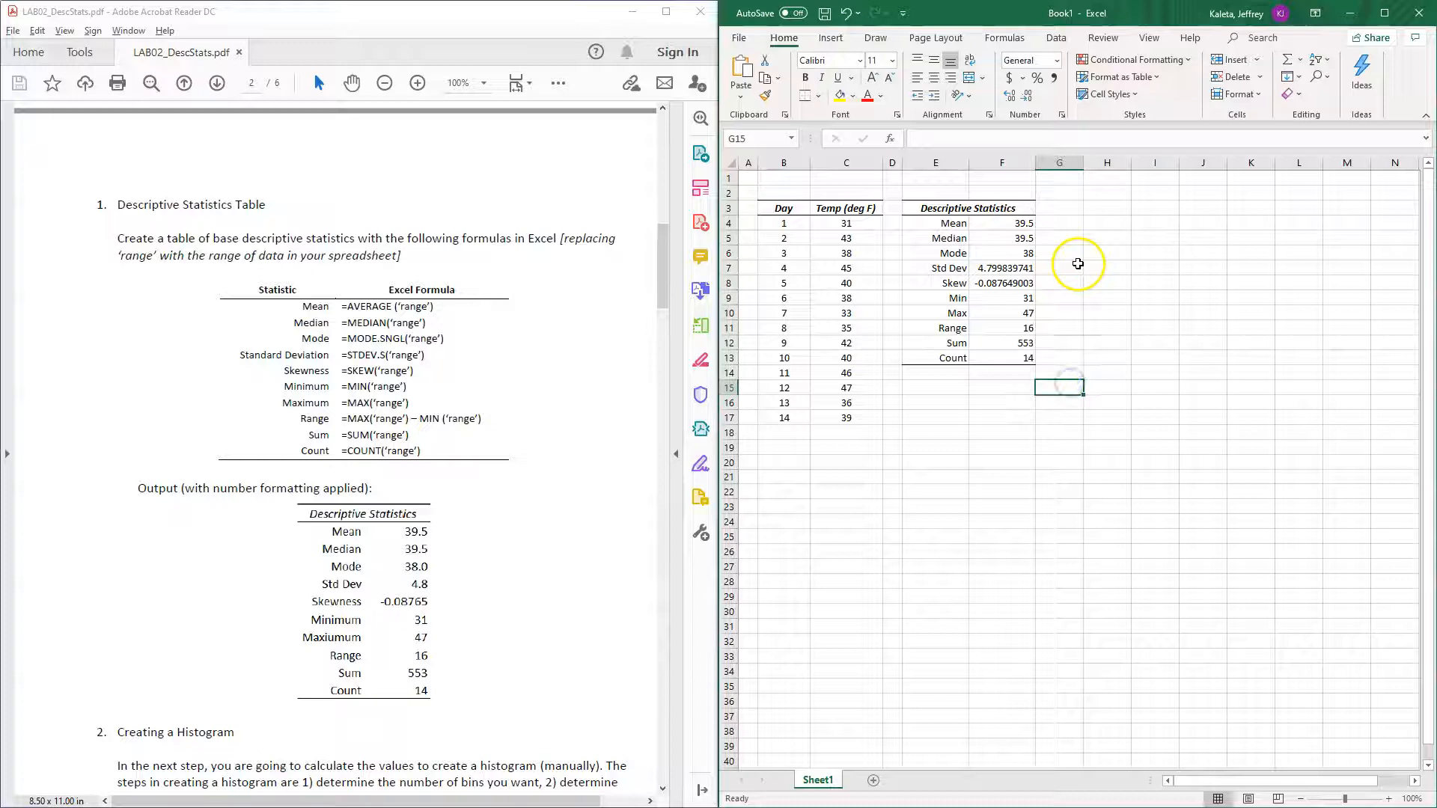
Format the standard deviation in F7 in comma style with two decimal places
drag(1022, 238, 1023, 223)
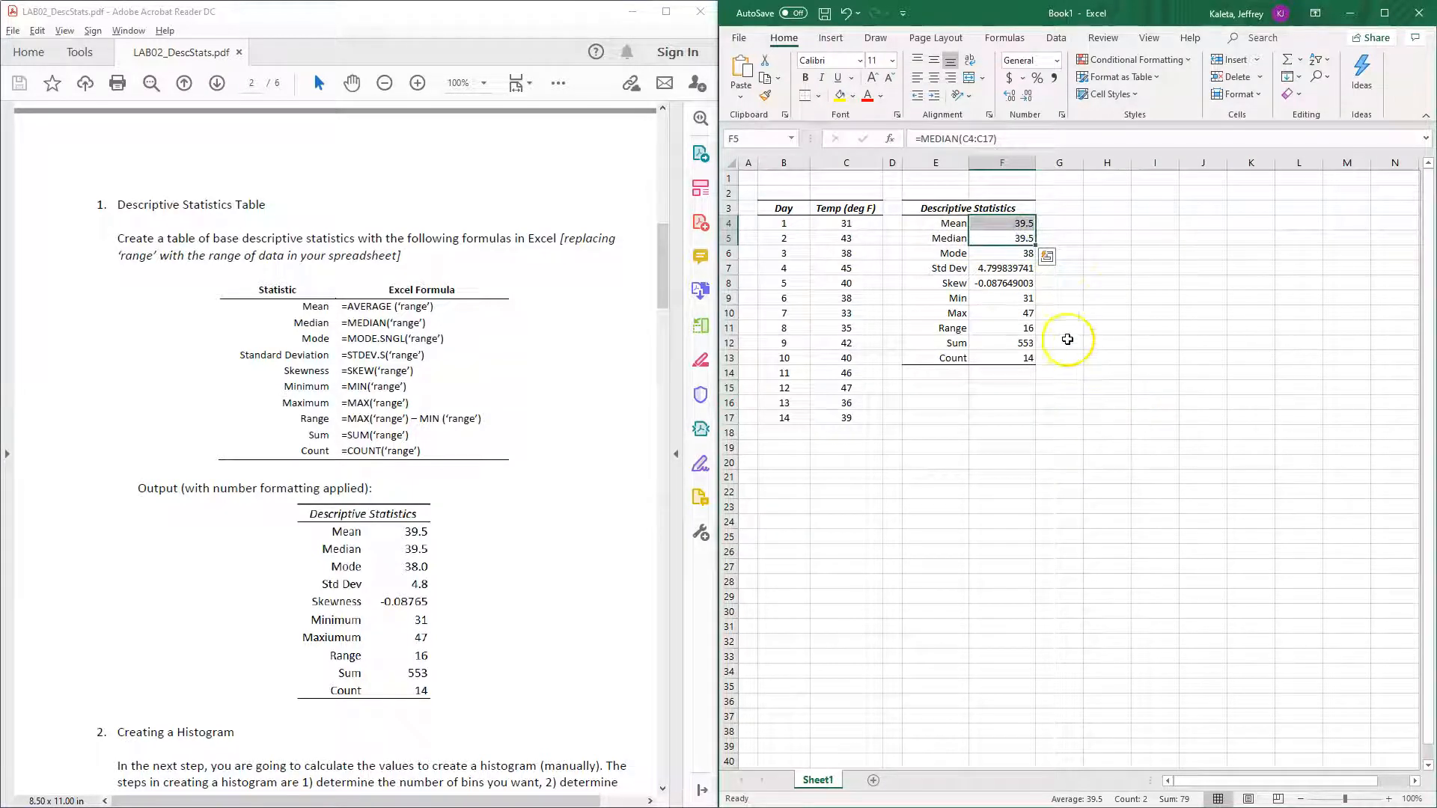
click(1011, 253)
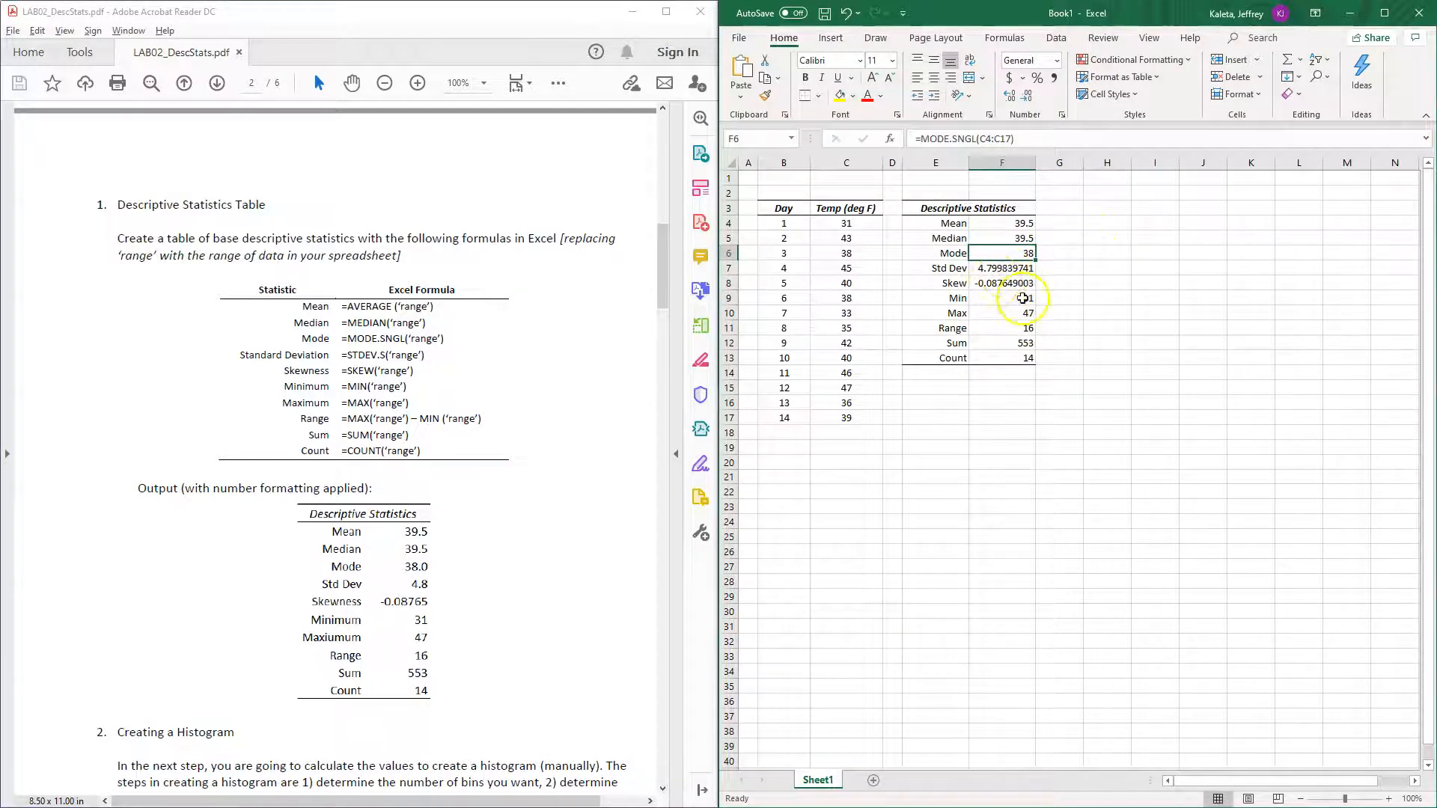
click(1010, 271)
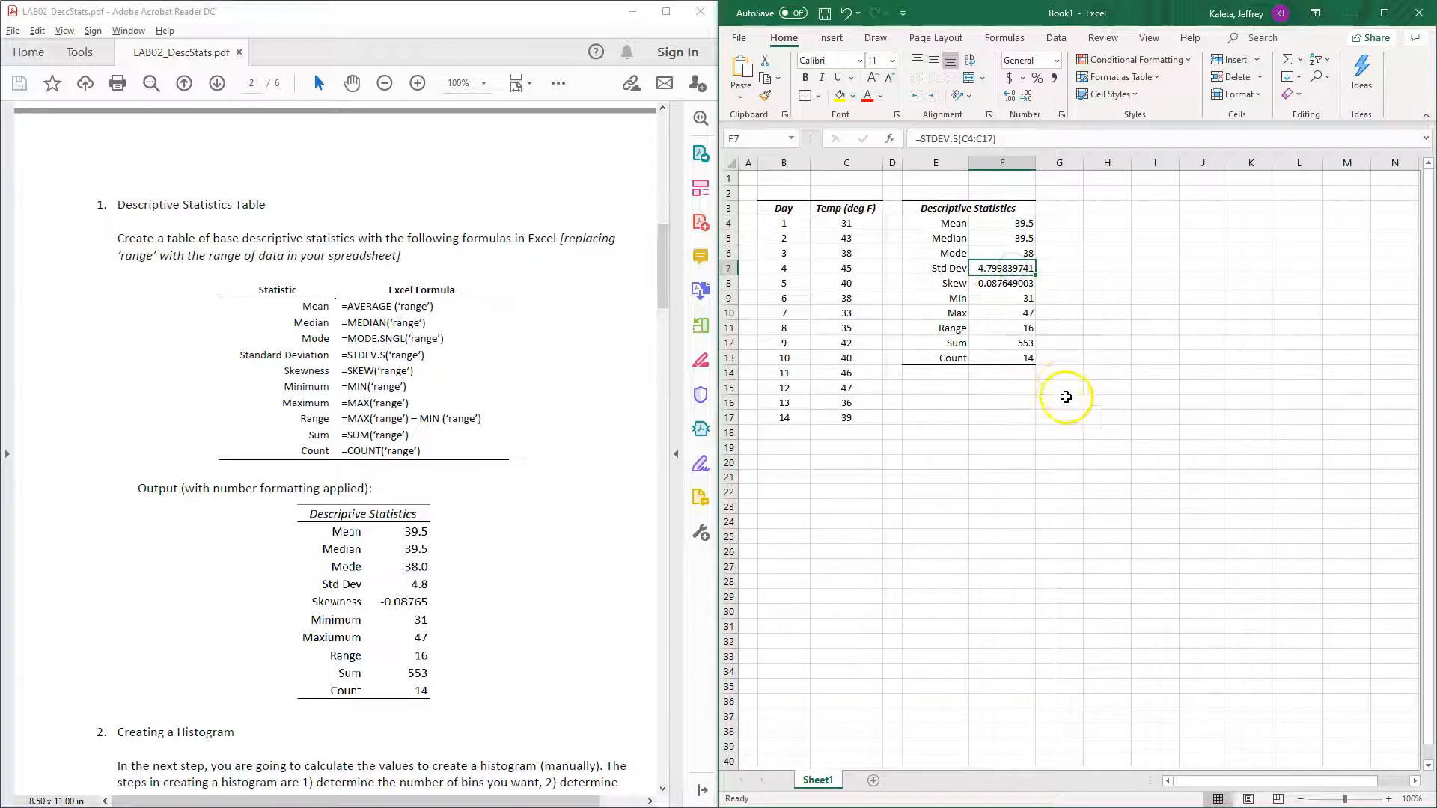
click(1050, 88)
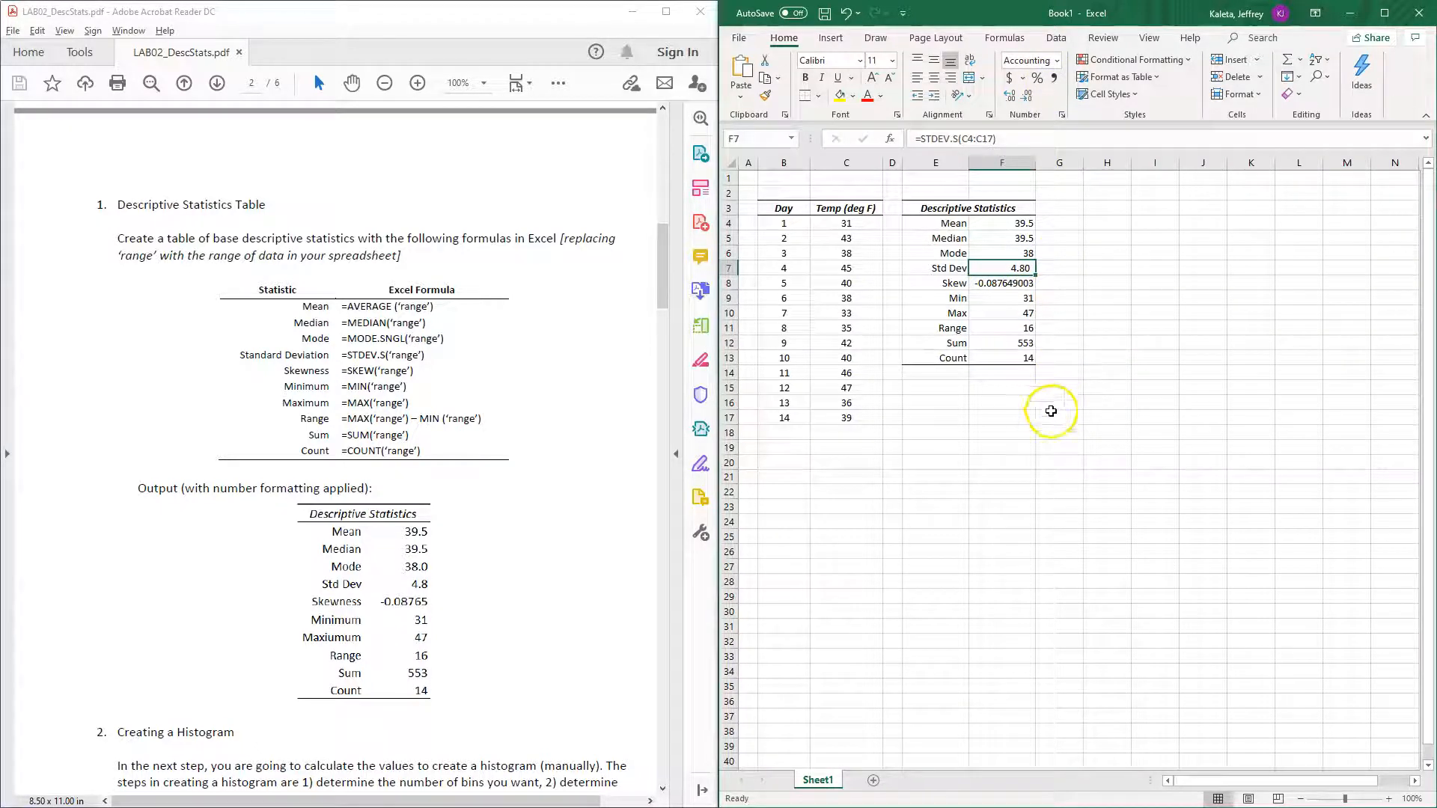
Format the skewness in F8 as a Number with four decimal places
click(1023, 285)
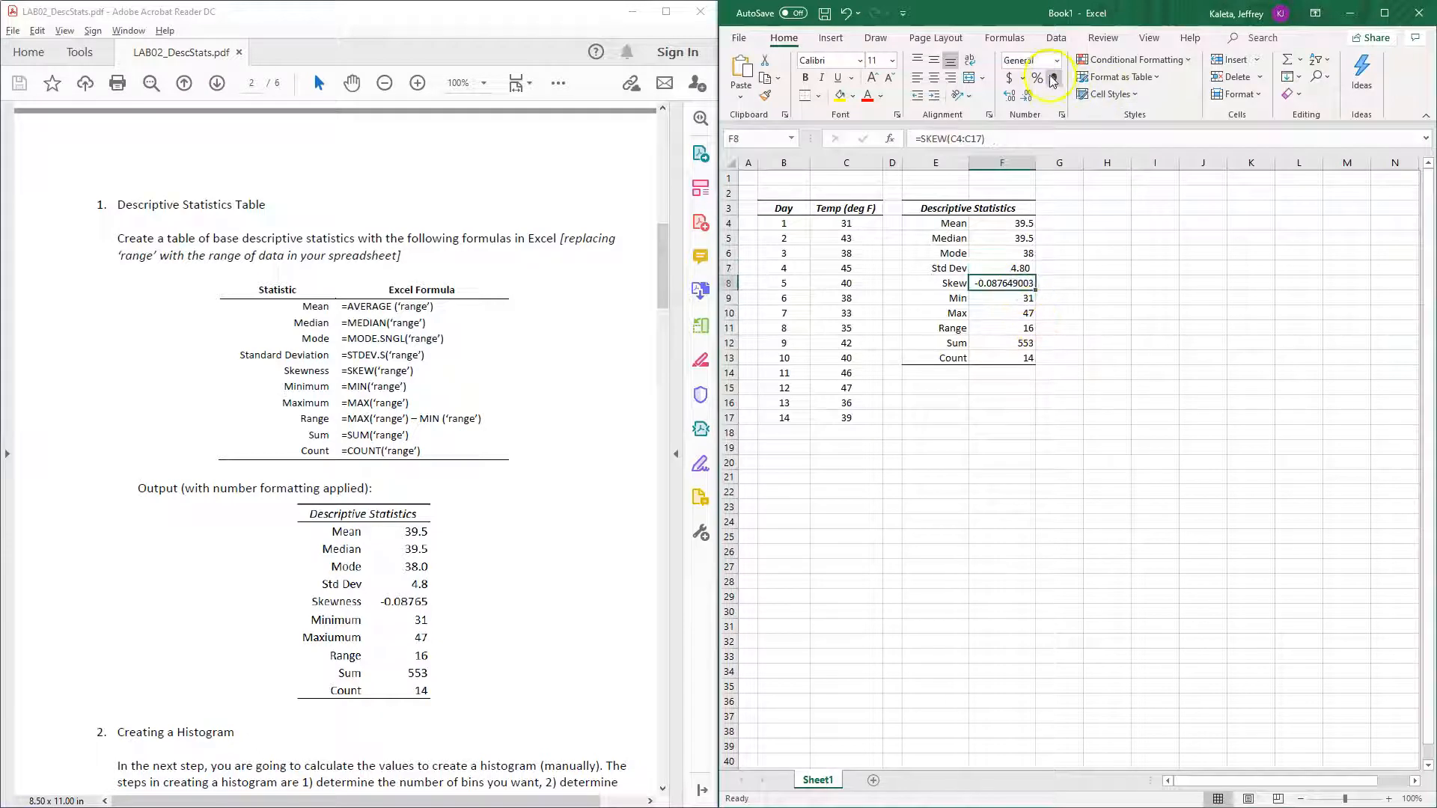
click(1012, 95)
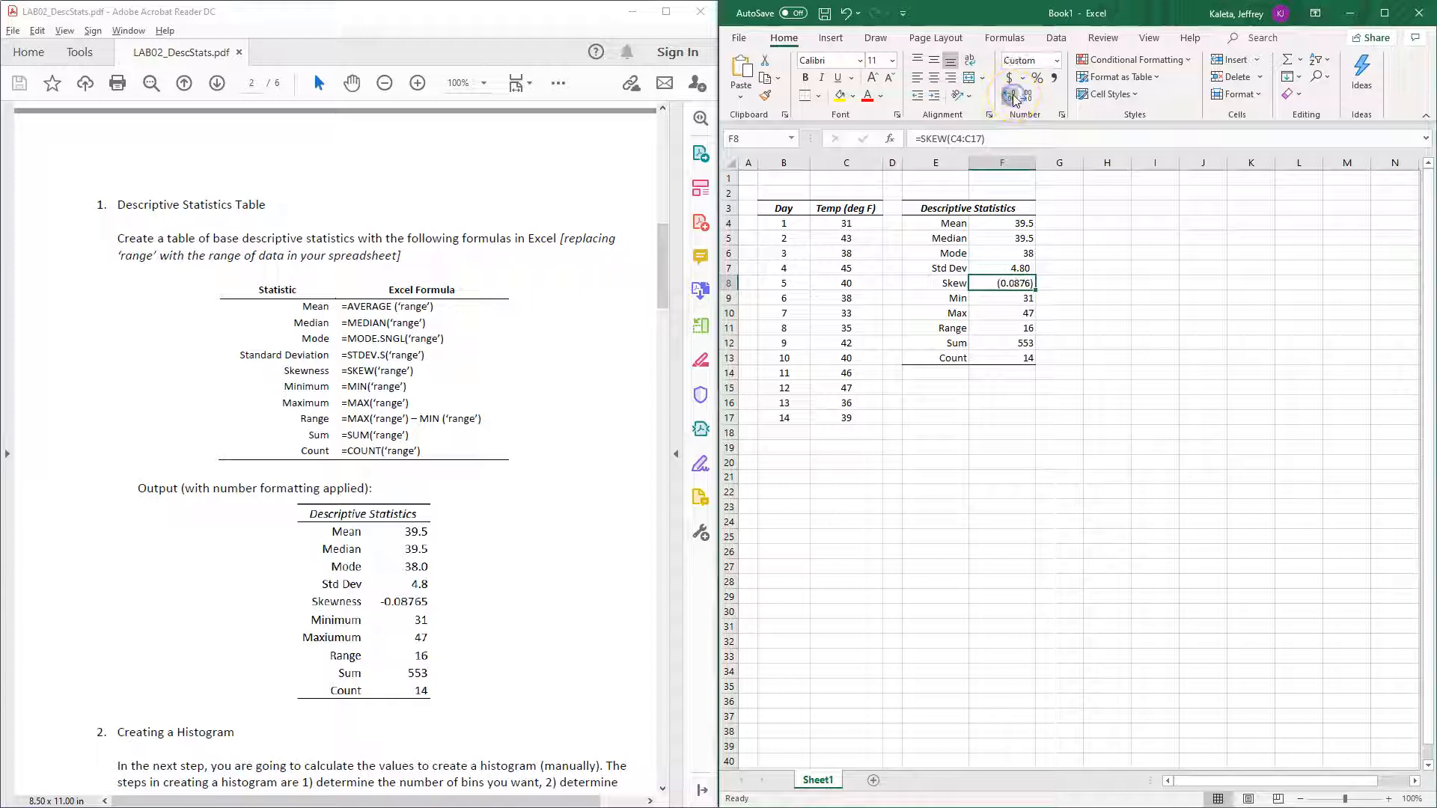
click(1056, 66)
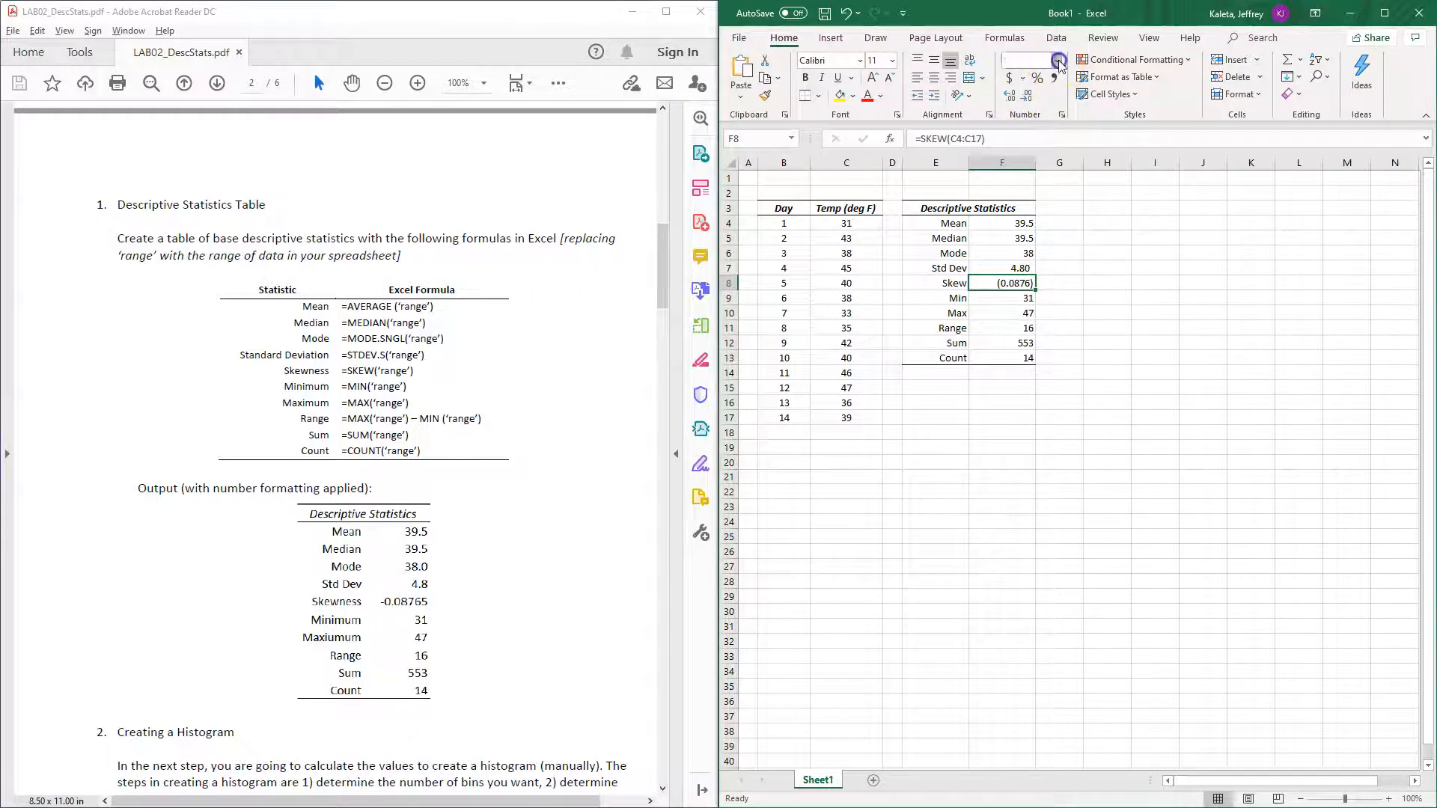
click(1056, 144)
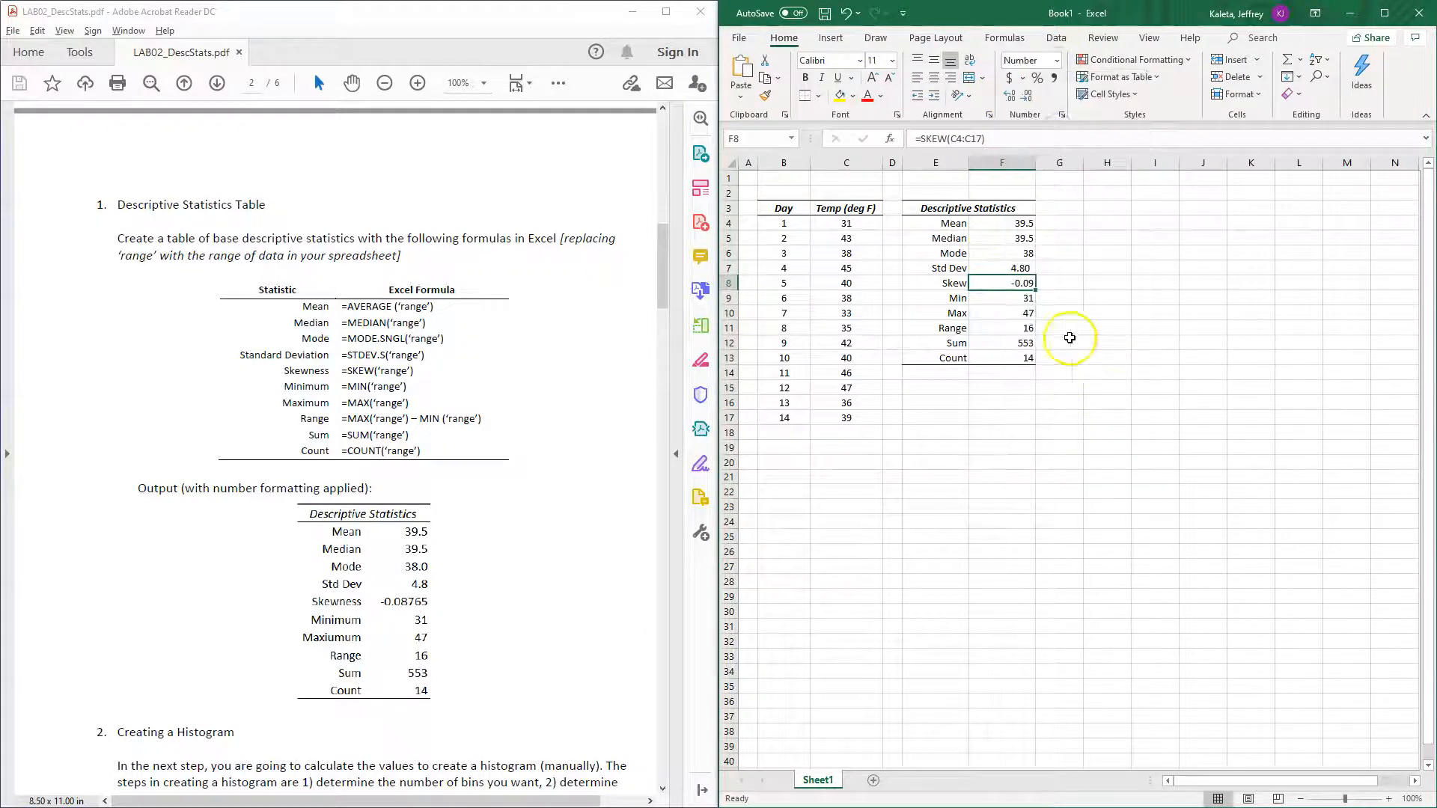
click(1011, 97)
click(1056, 416)
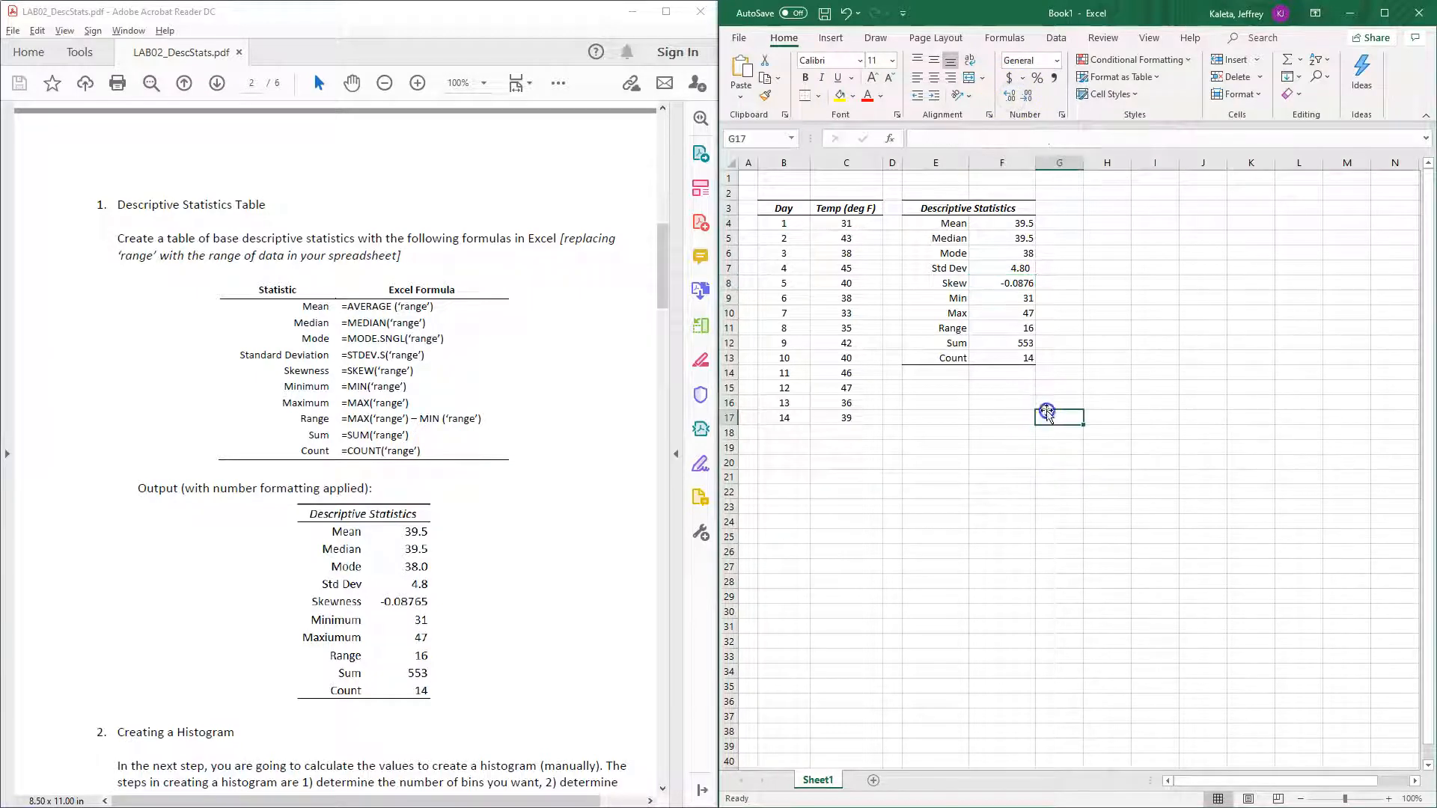
Review the skewness, minimum, maximum, range, sum and count formulas in F8 to F13
click(1018, 286)
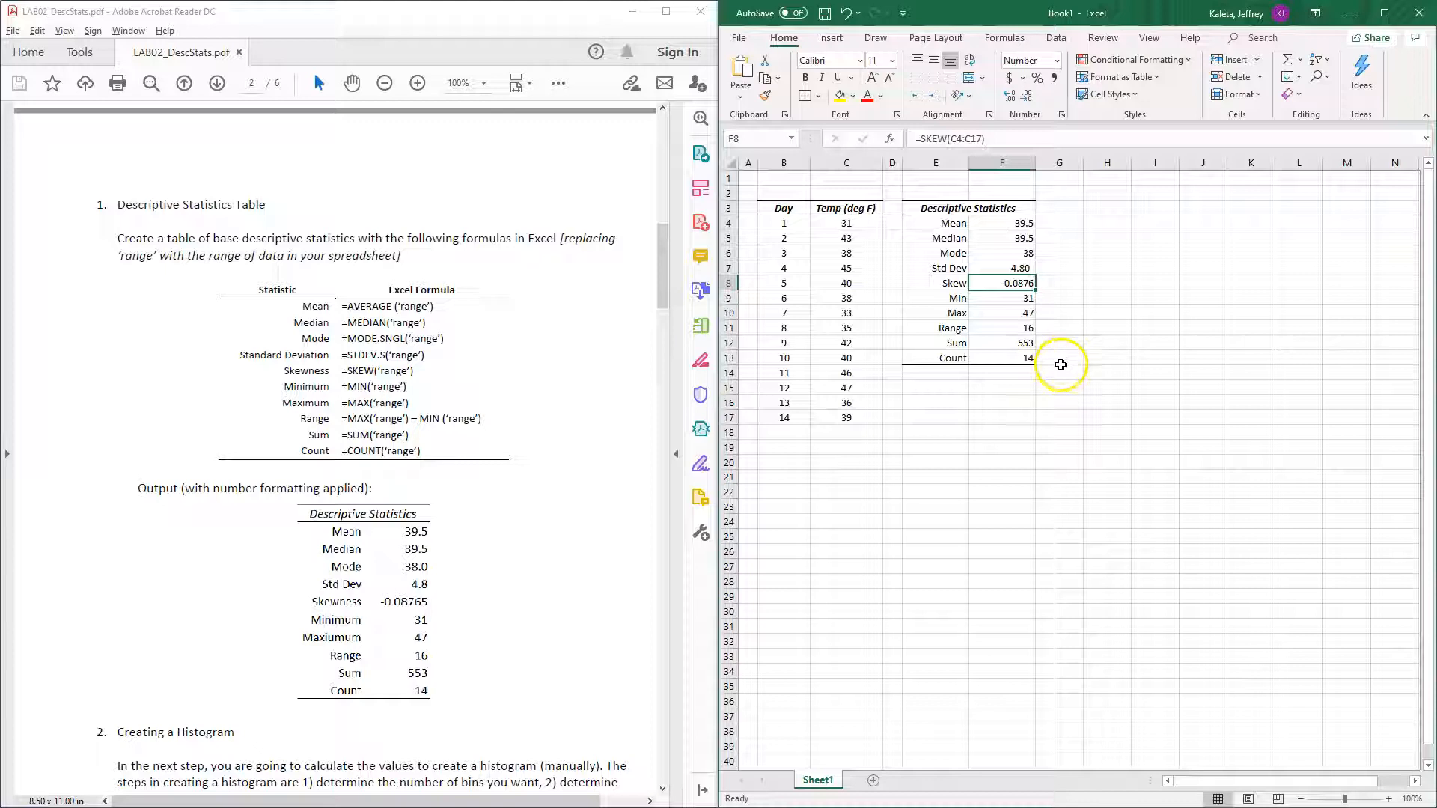
click(1026, 297)
click(1026, 315)
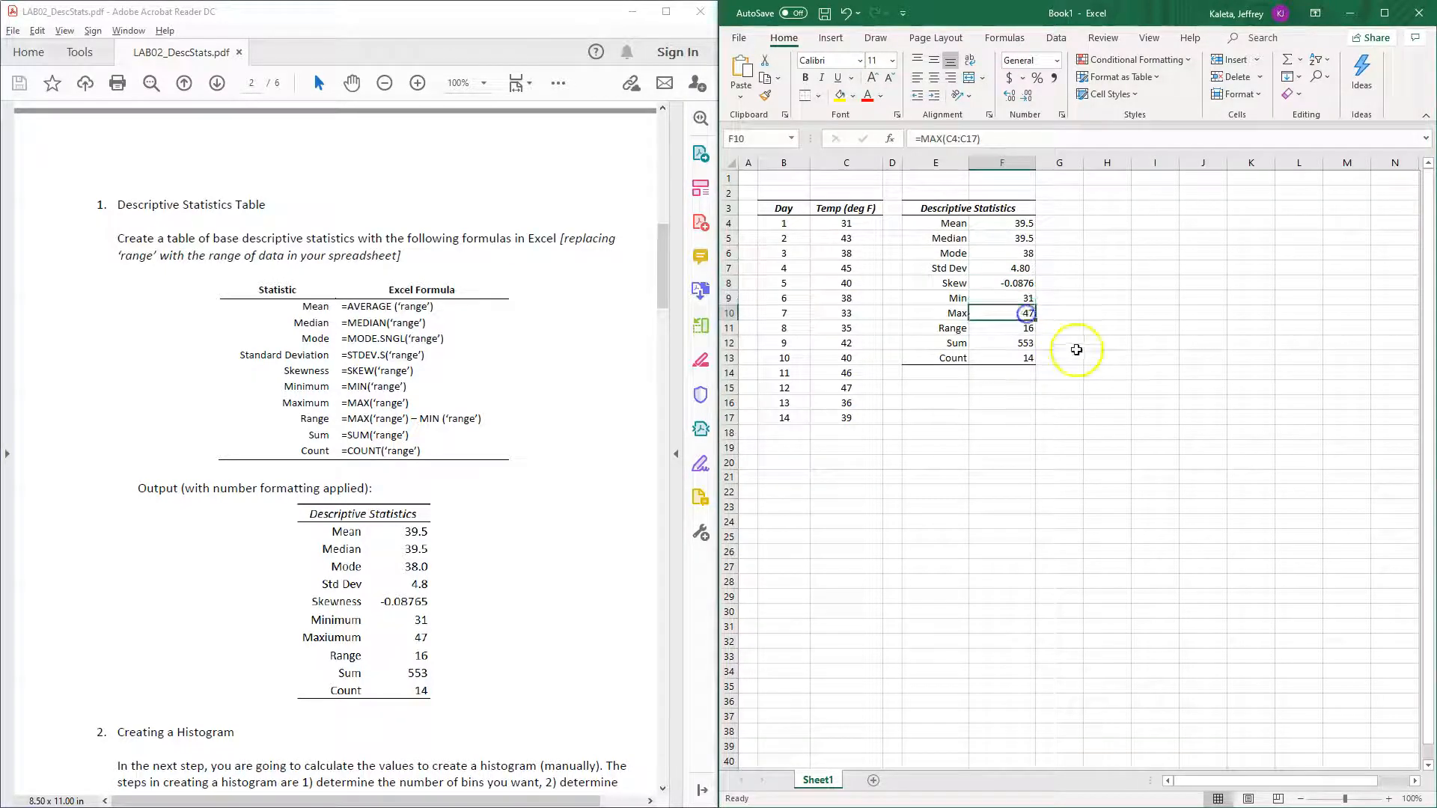
click(1030, 301)
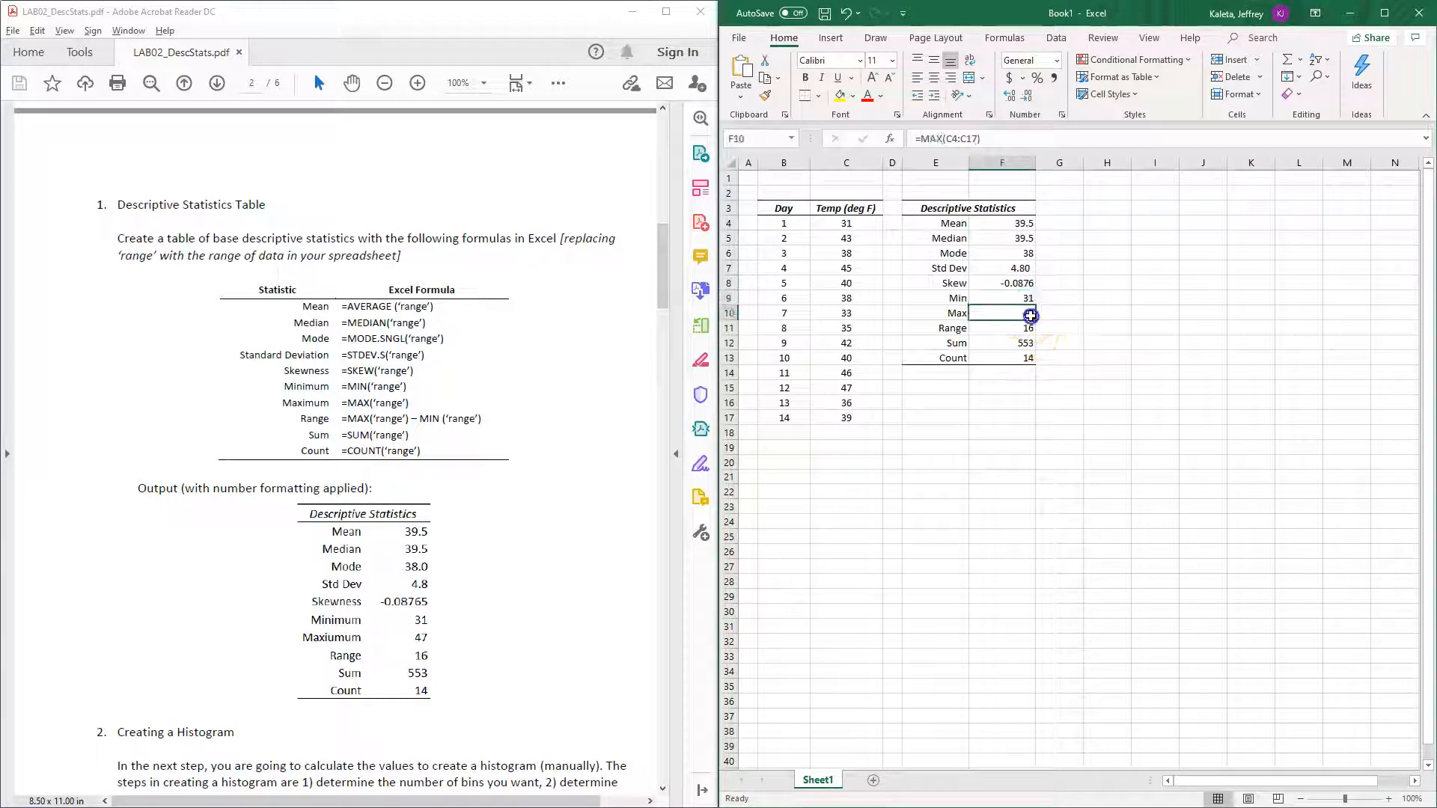
click(1022, 329)
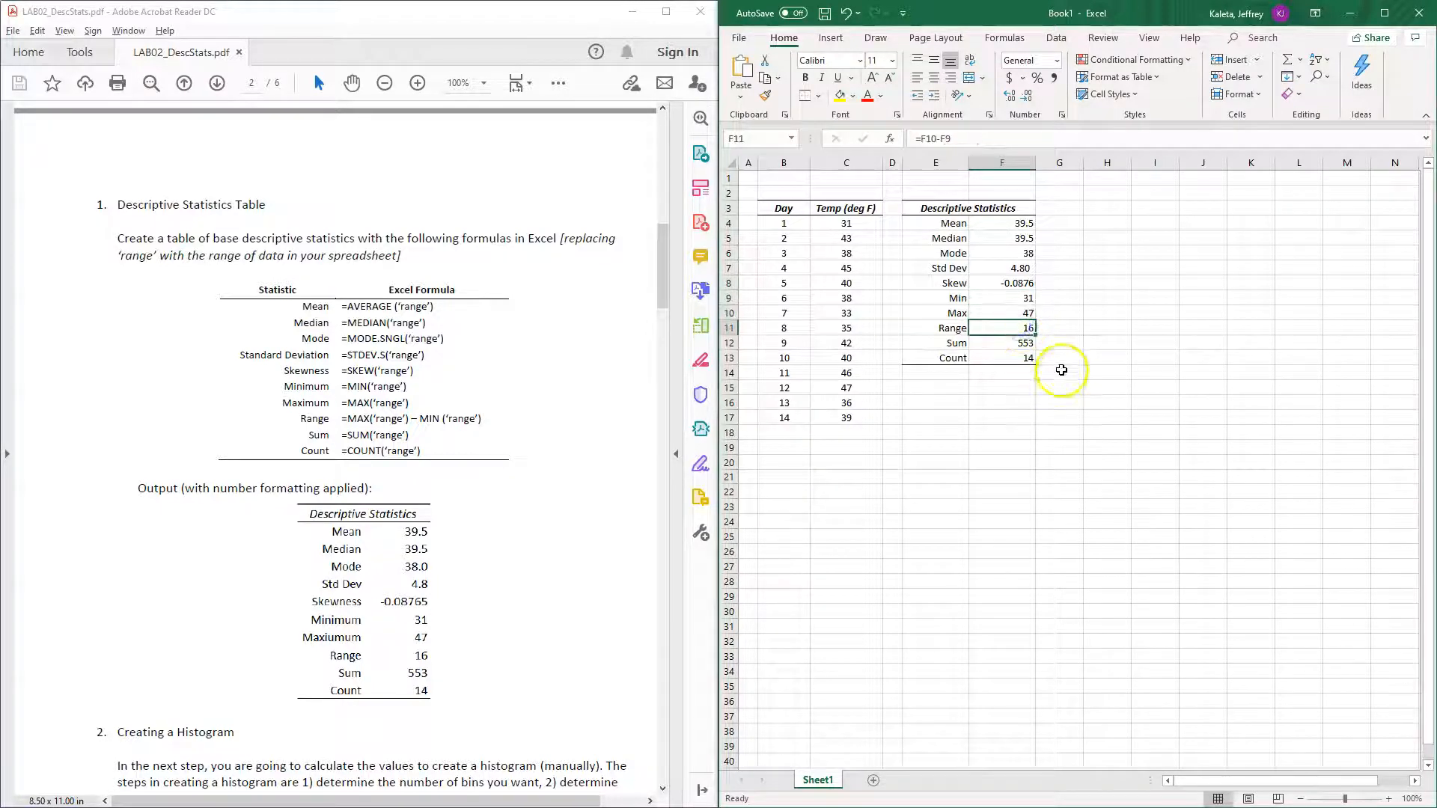
click(1010, 342)
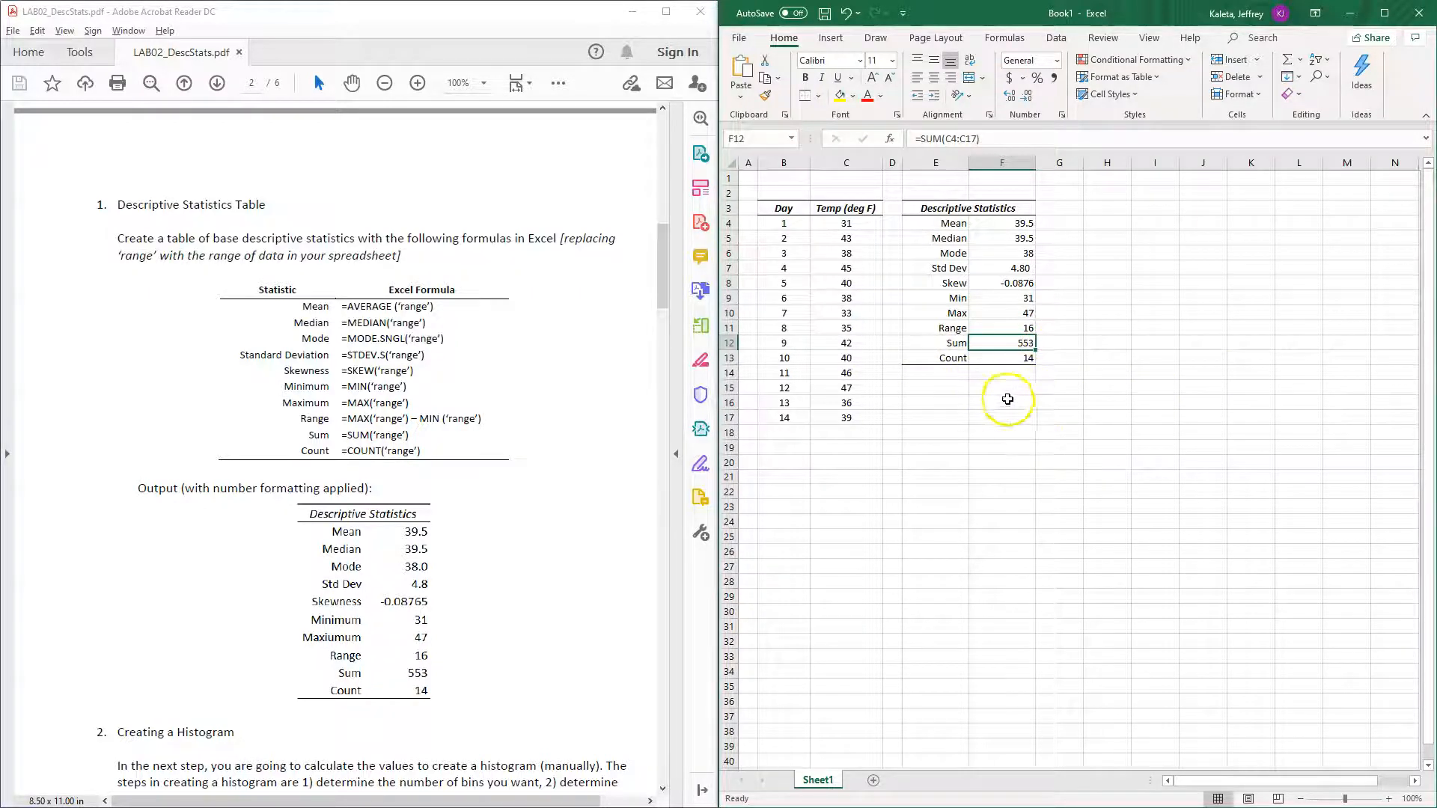
click(1003, 358)
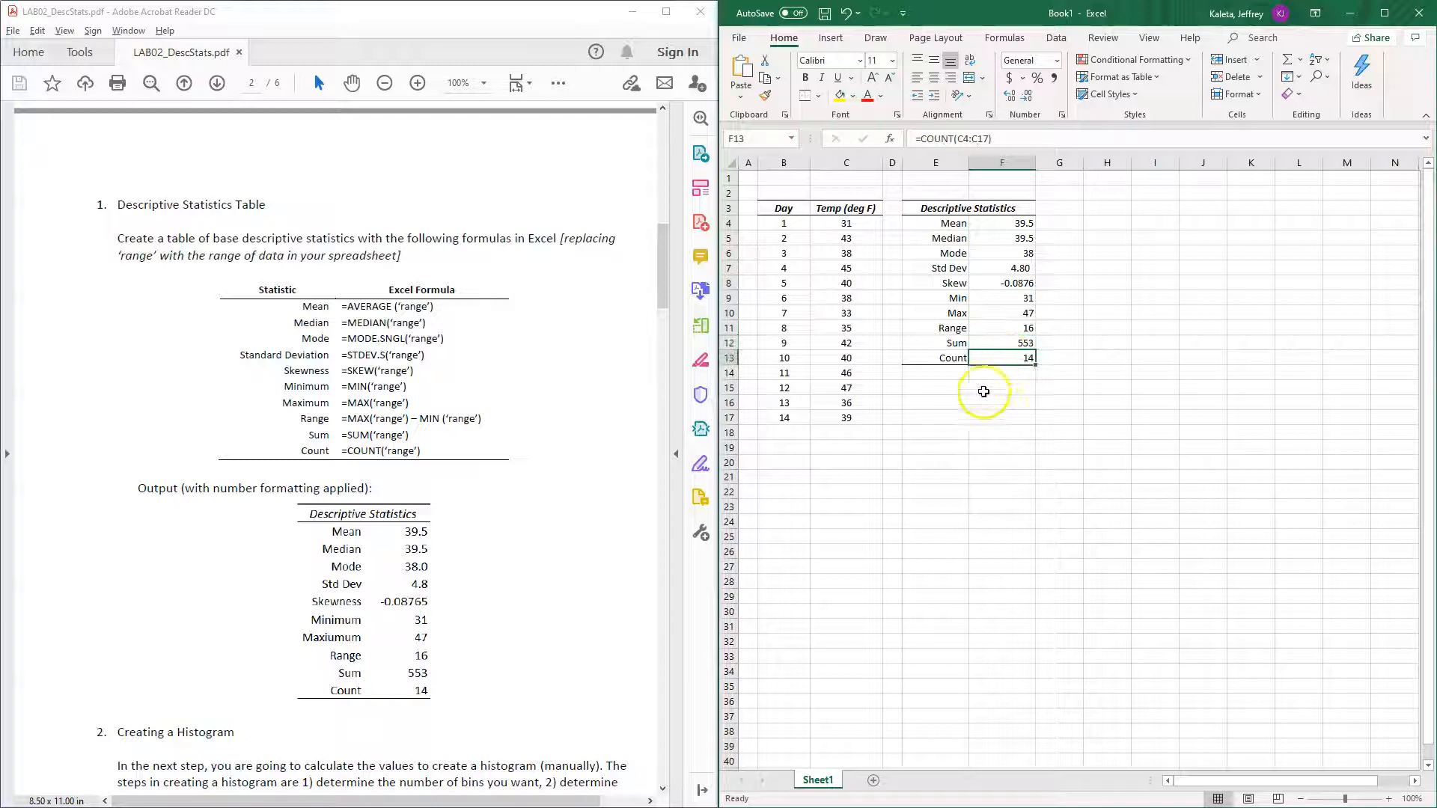
Following the PDF's bin calculation section, copy the merged Descriptive Statistics heading from E3 to E15
click(478, 514)
scroll(486, 517, down, 10)
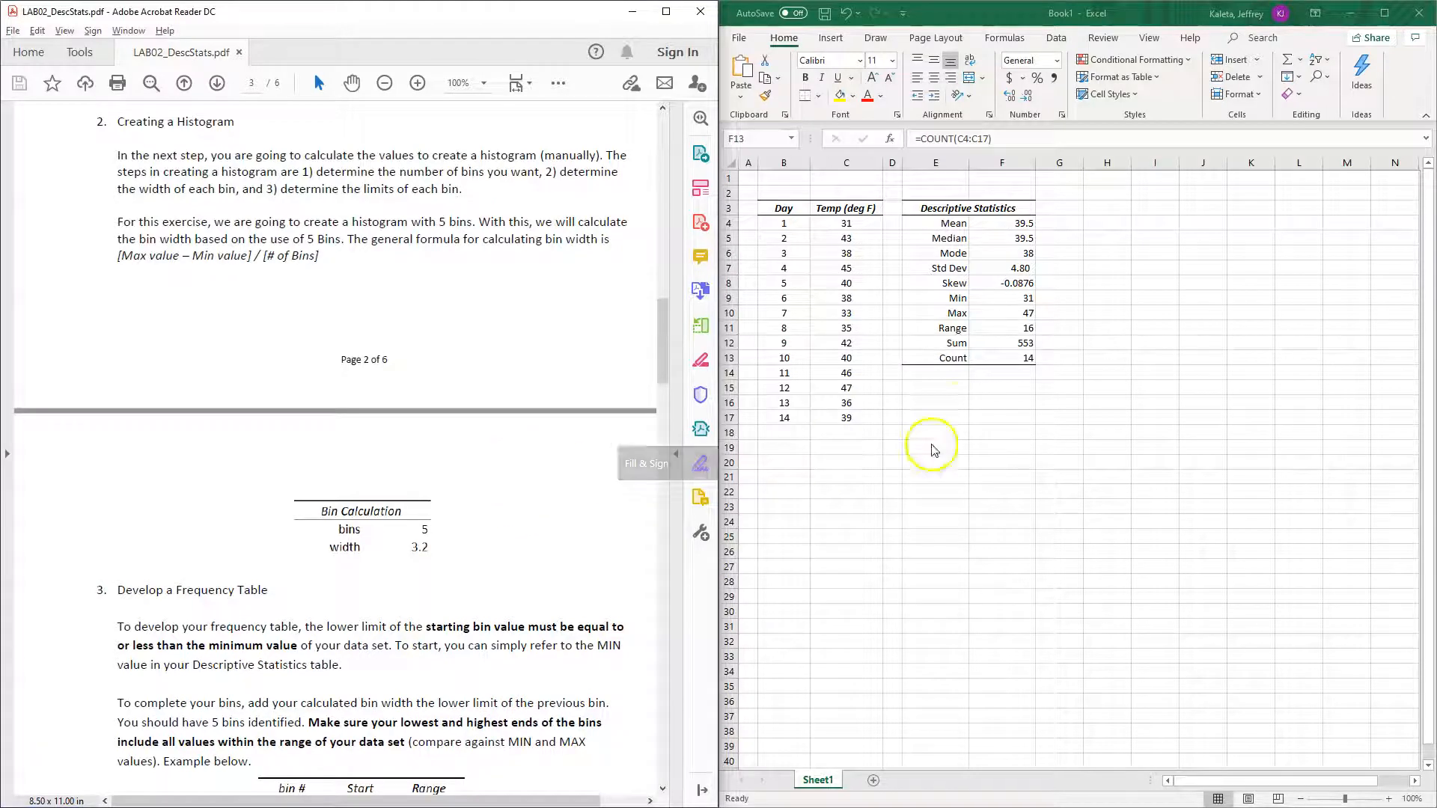
click(947, 386)
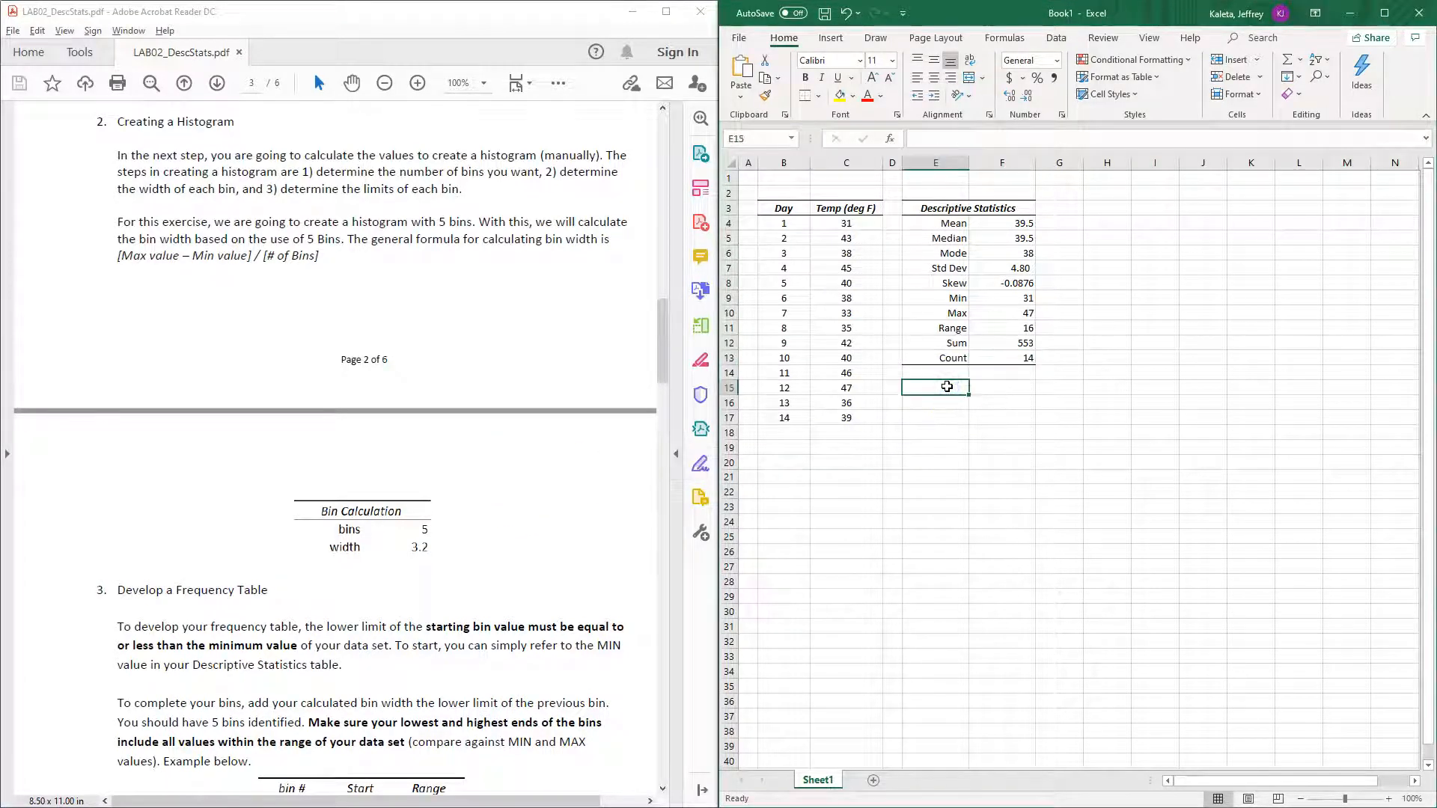
click(935, 208)
key(ctrl+c)
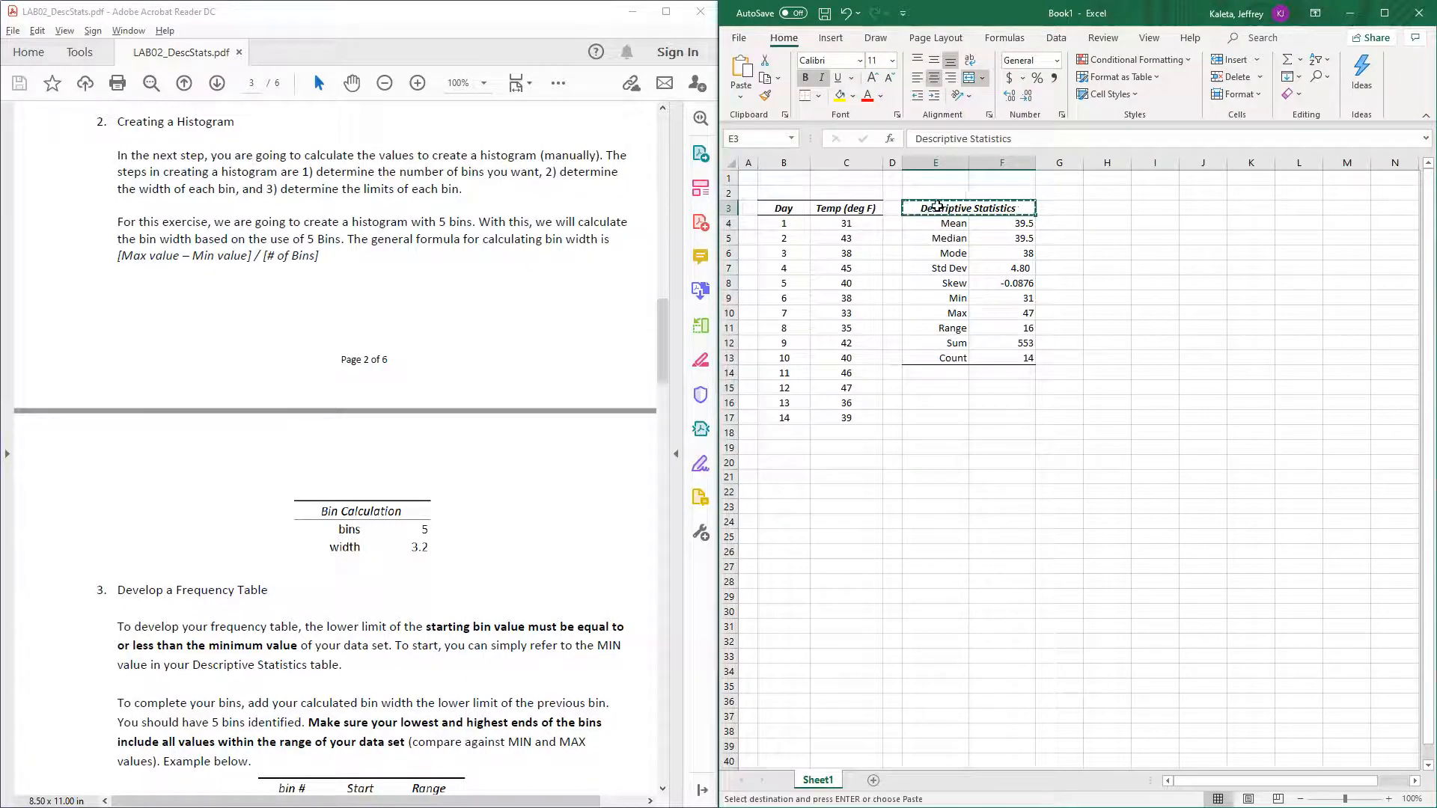
click(941, 385)
key(ctrl+v)
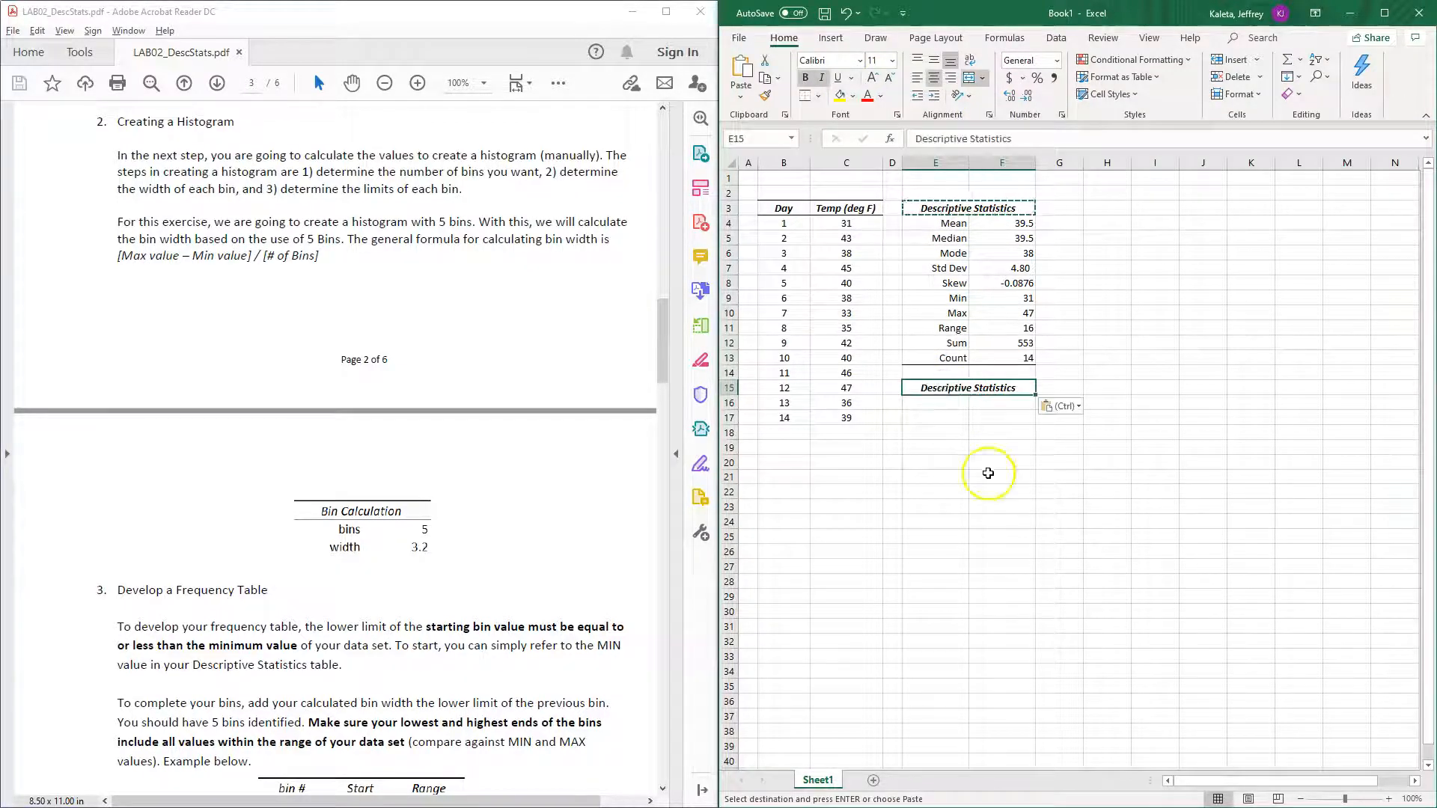
Change the copied heading in E15 to "Bin Calculation"
click(954, 403)
click(965, 388)
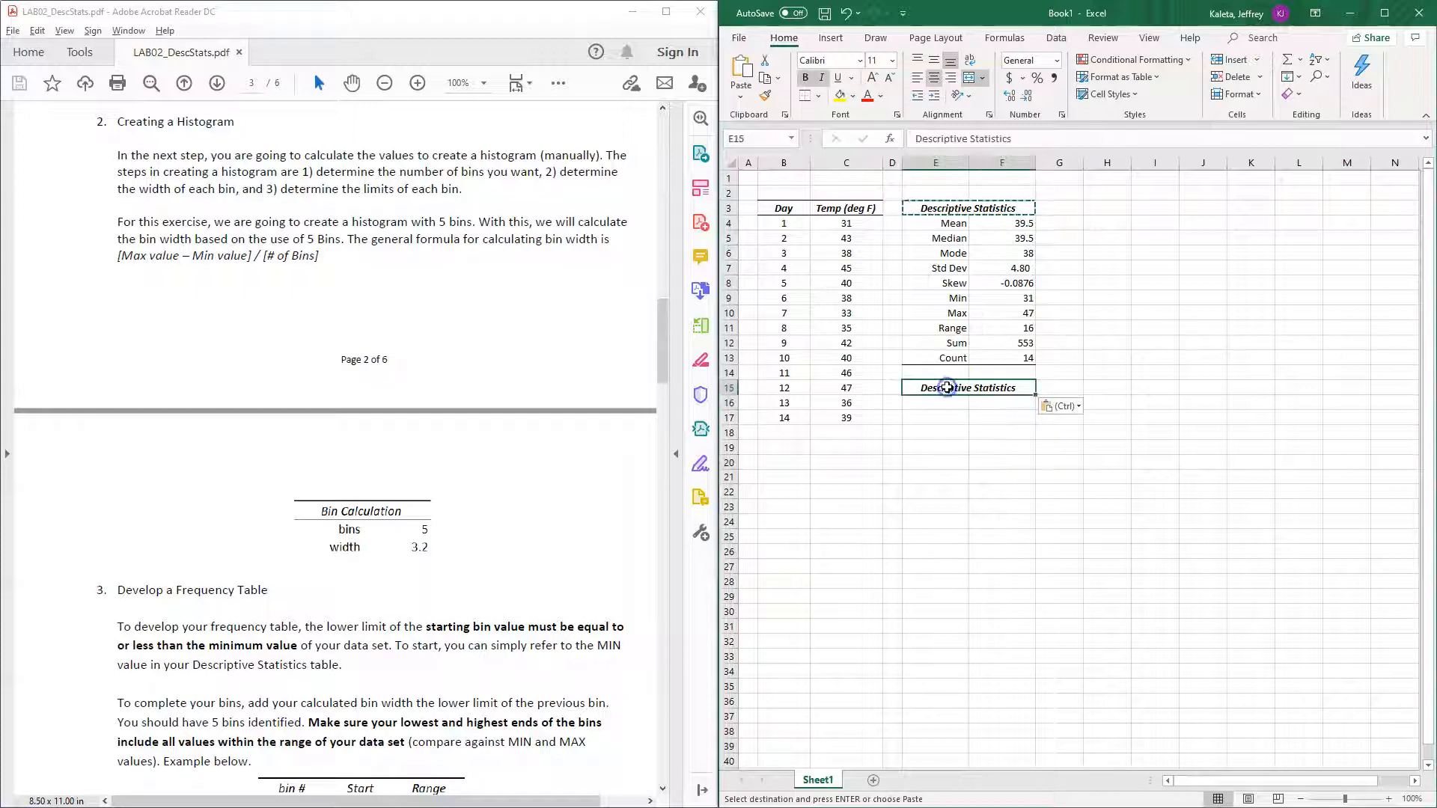
text(Bin Calcul)
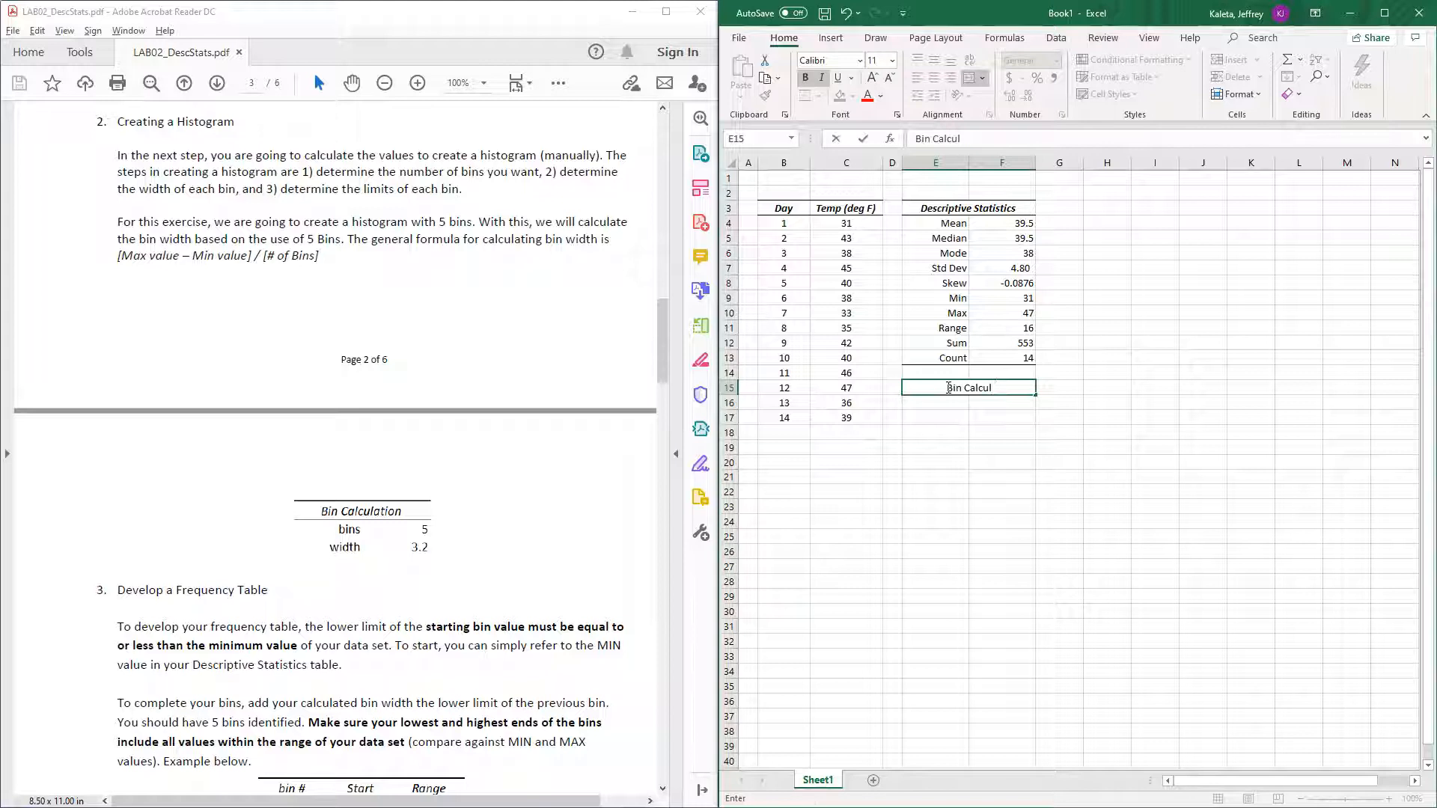
text(ation)
key(Return)
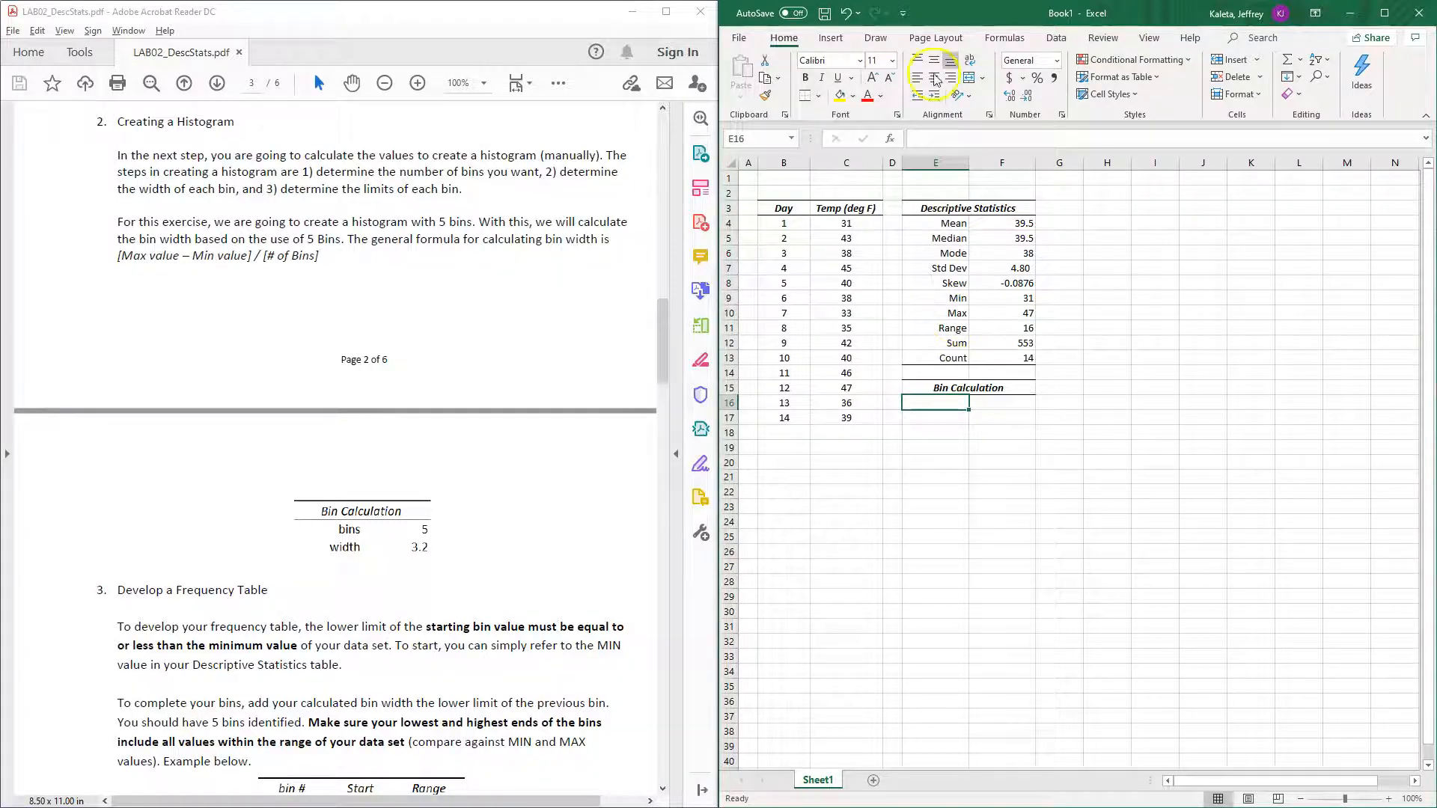
click(836, 39)
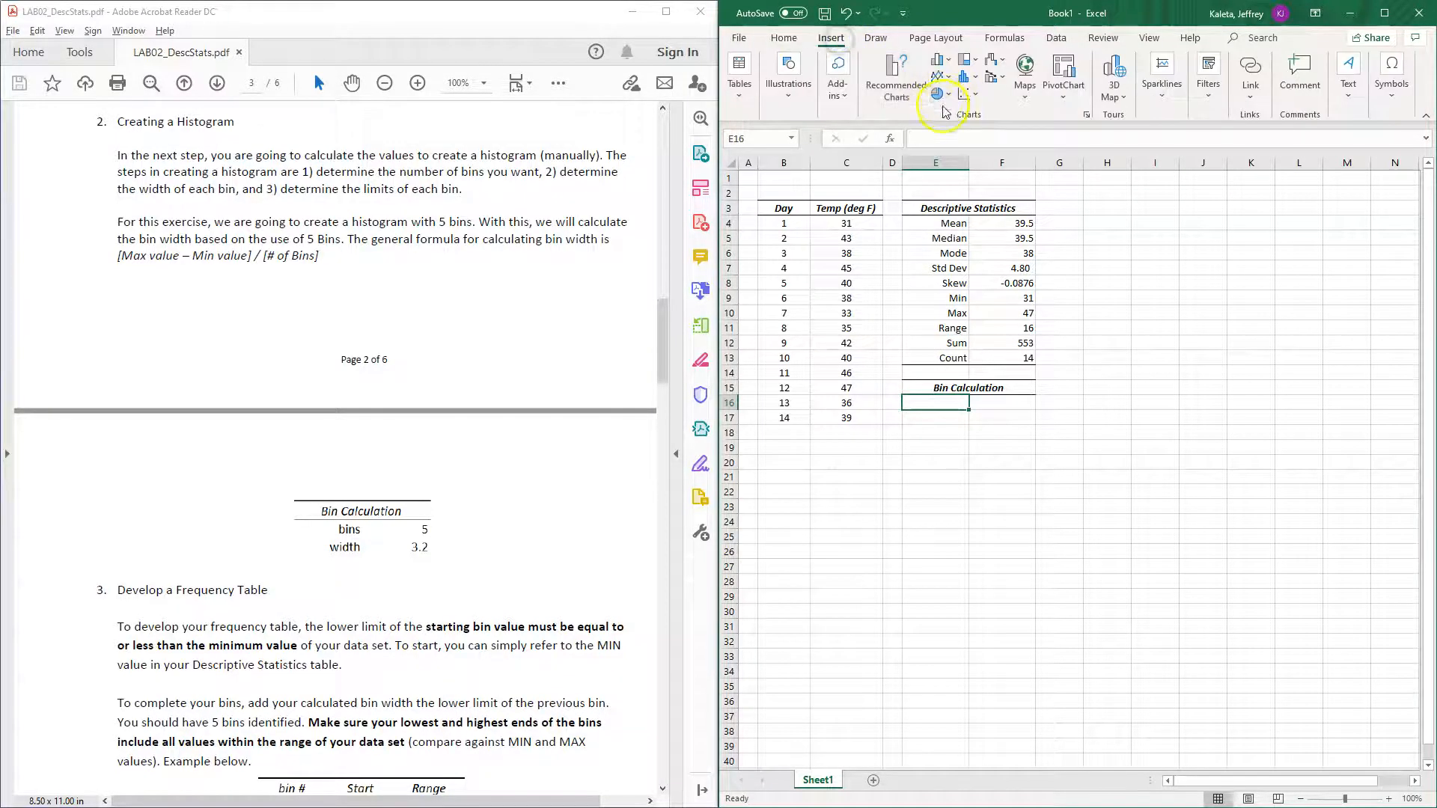
click(967, 76)
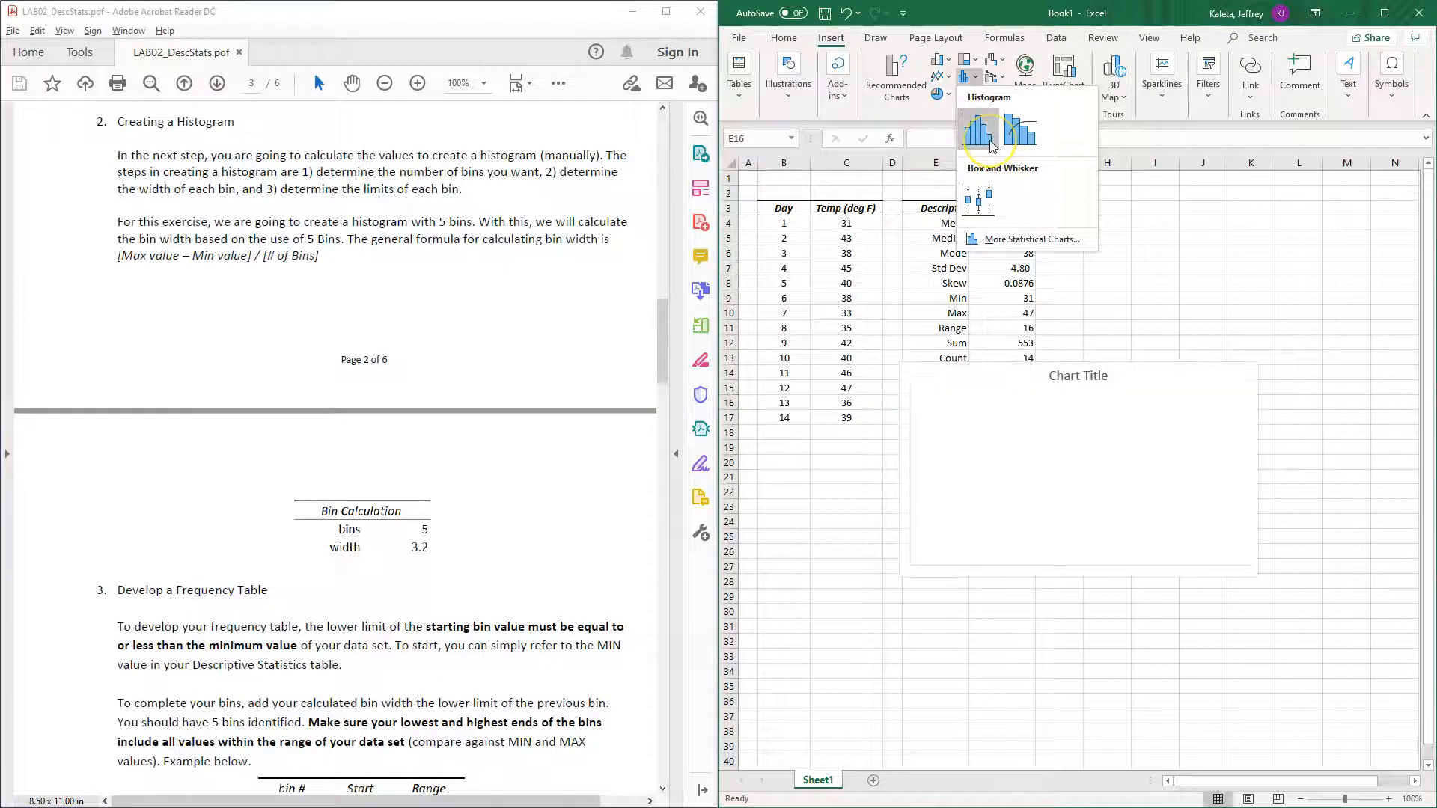
key(Escape)
click(999, 447)
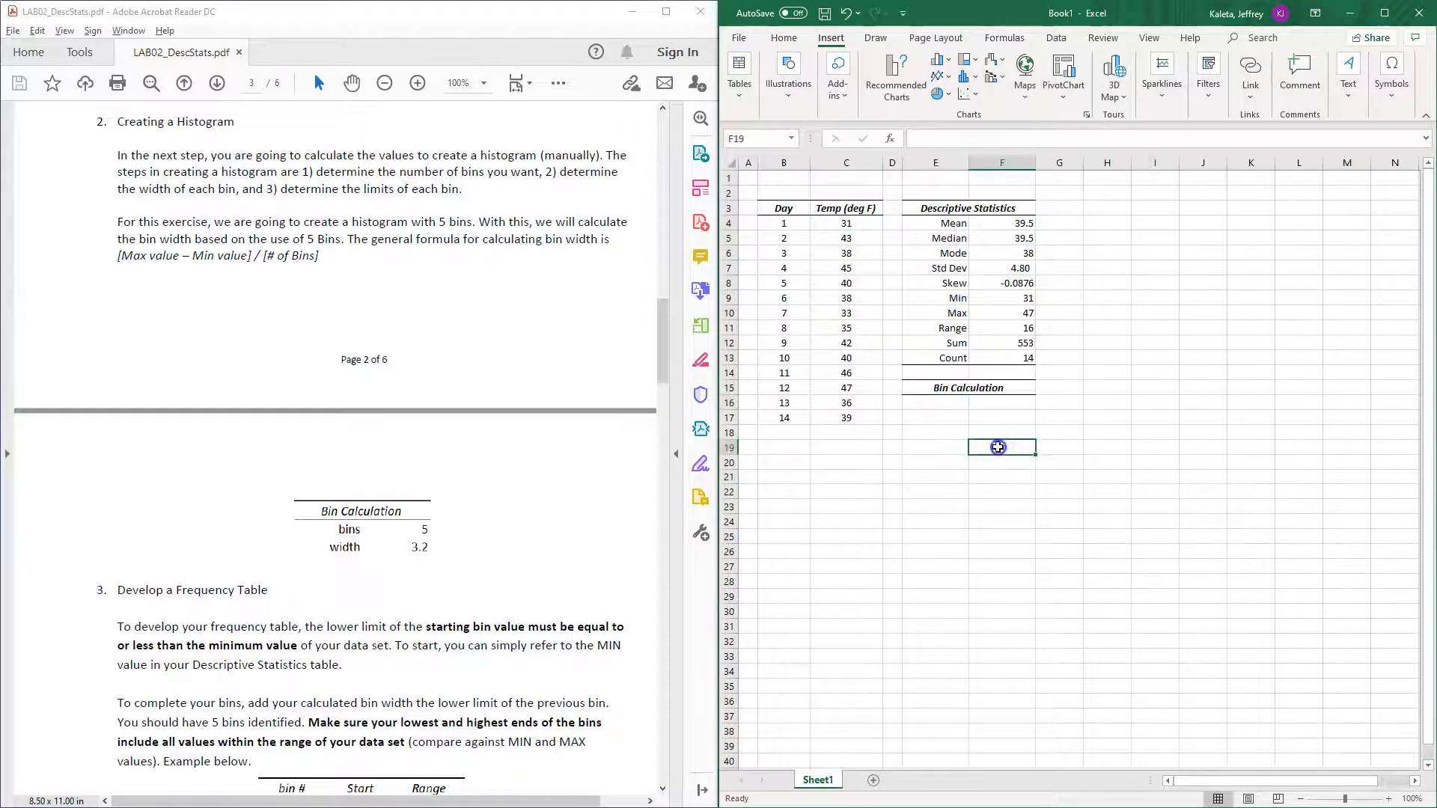
Enter the row labels "bins" in E16 and "width" in E17 beneath the Bin Calculation heading
click(941, 405)
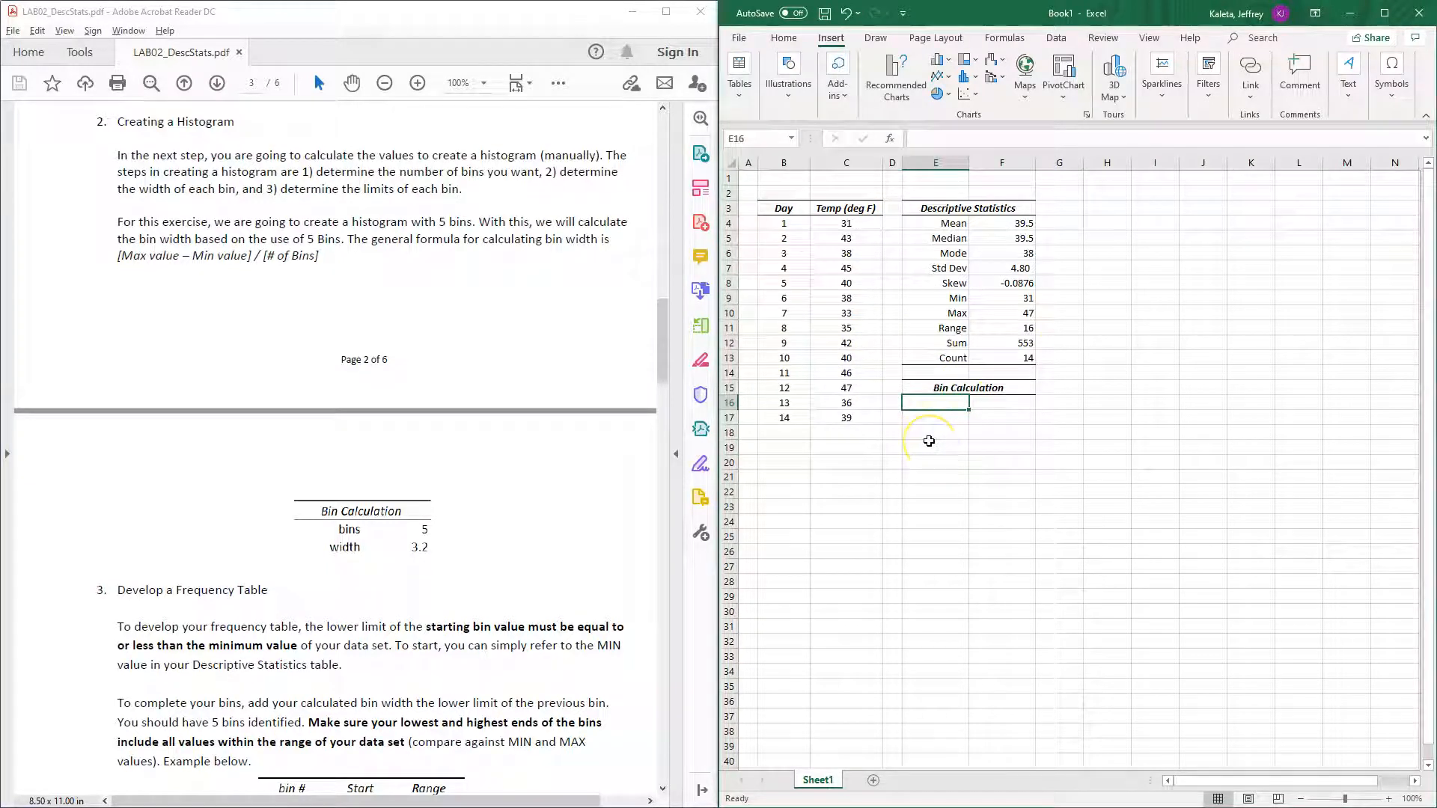
text(Bins)
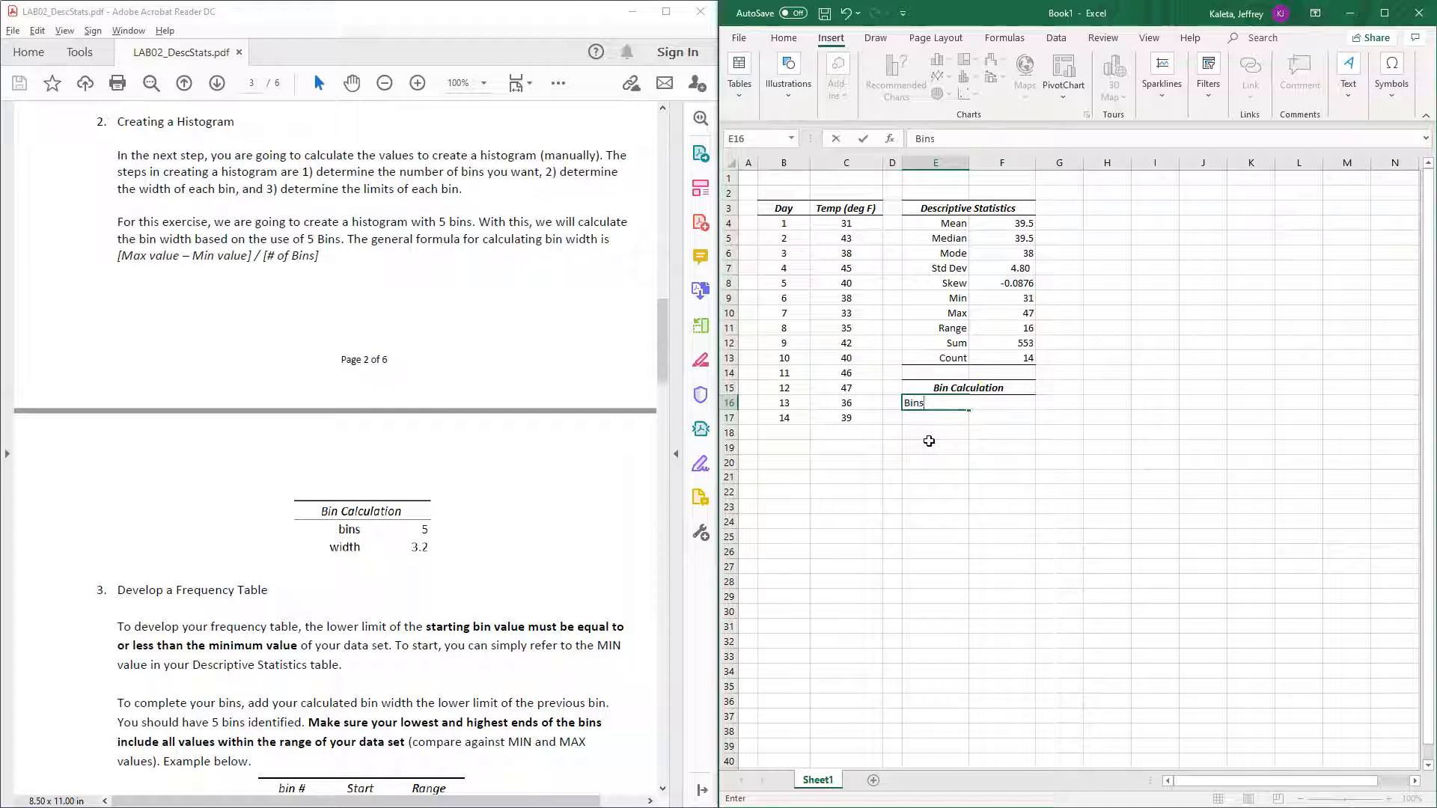
key(BackSpace)
key(BackSpace)
key(BackSpace)
text(bins)
key(Return)
text(wi)
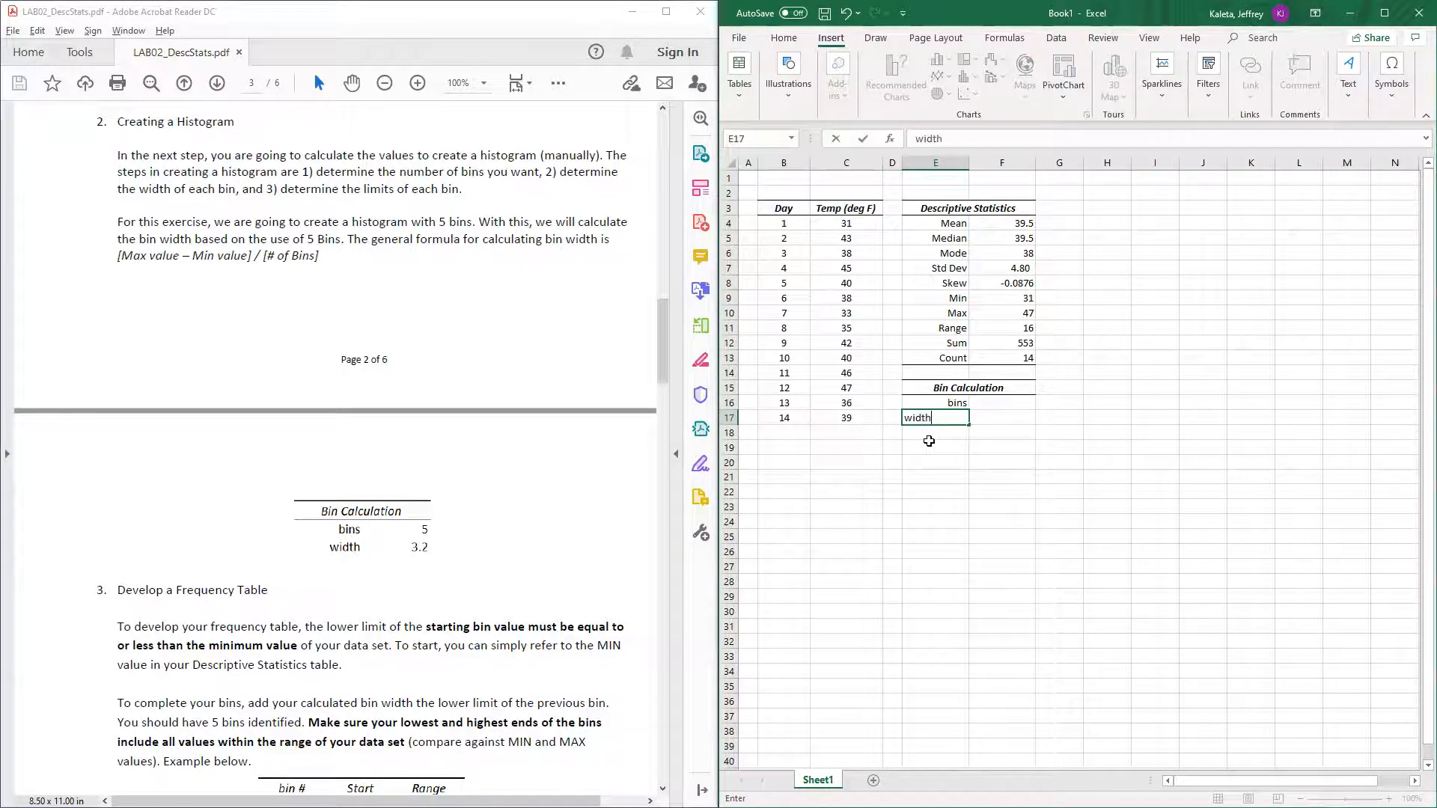
text(dth)
key(Return)
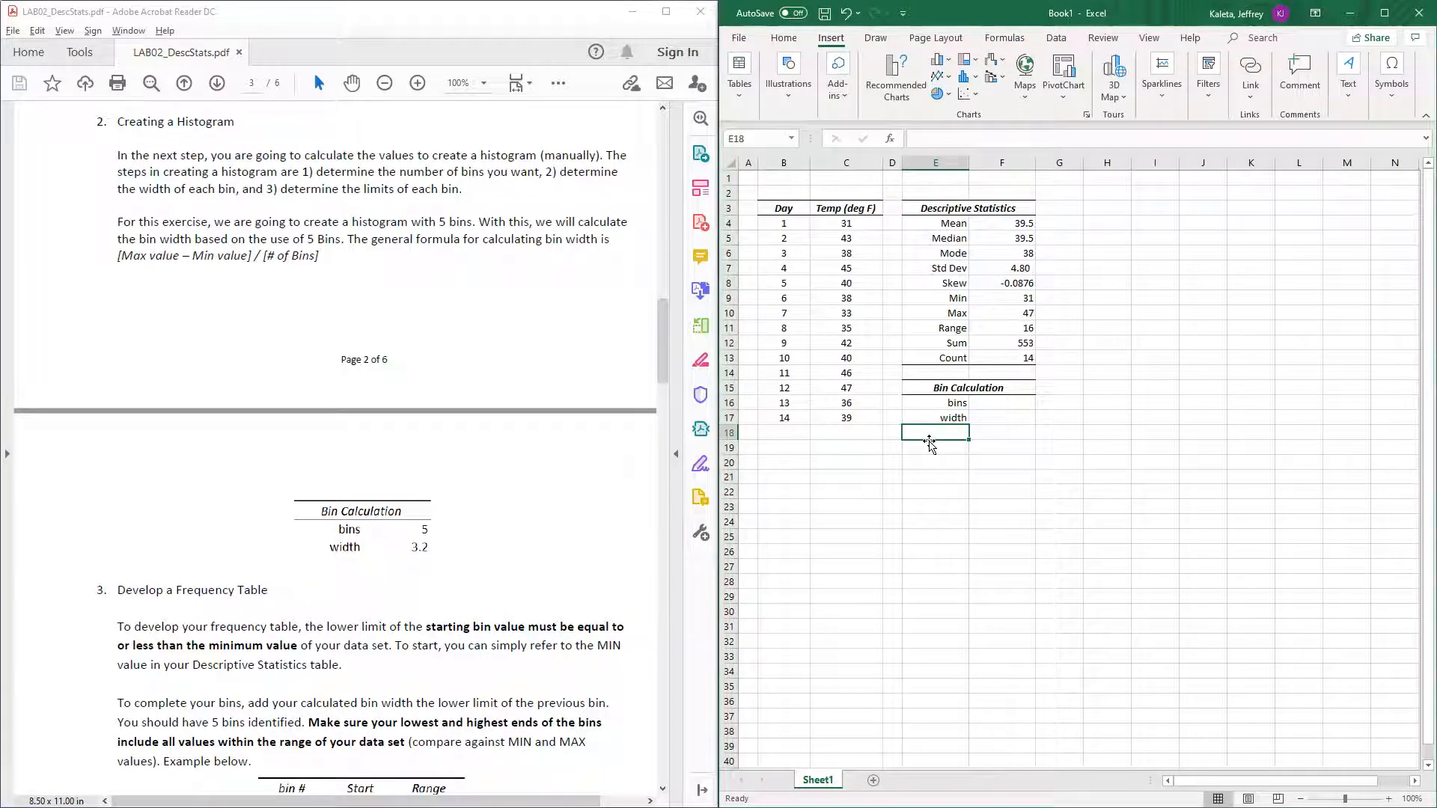
Review the temperature data in C4:C17 and the minimum formula in F9 against the empty bins and width cells
click(999, 404)
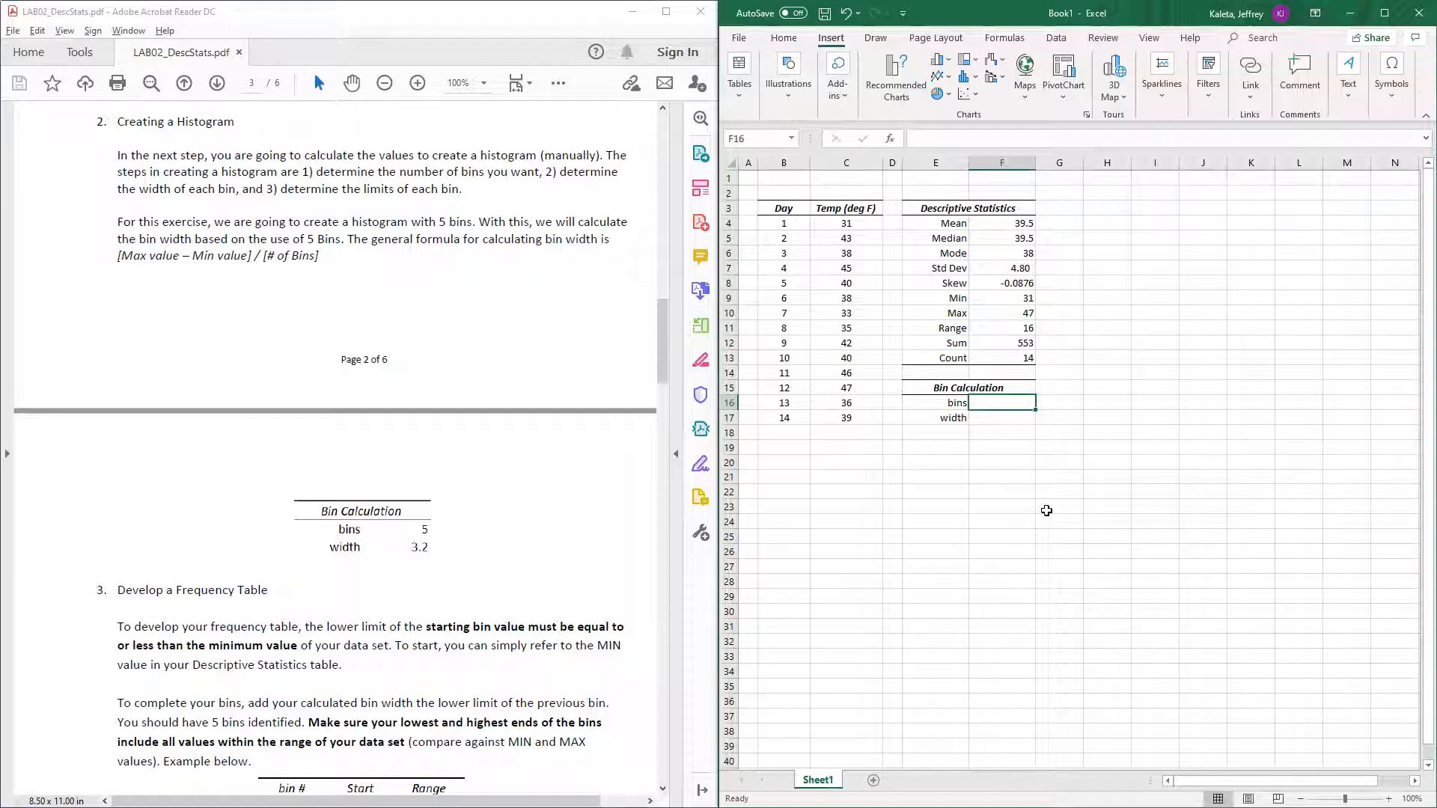
key(Down)
drag(846, 223, 855, 413)
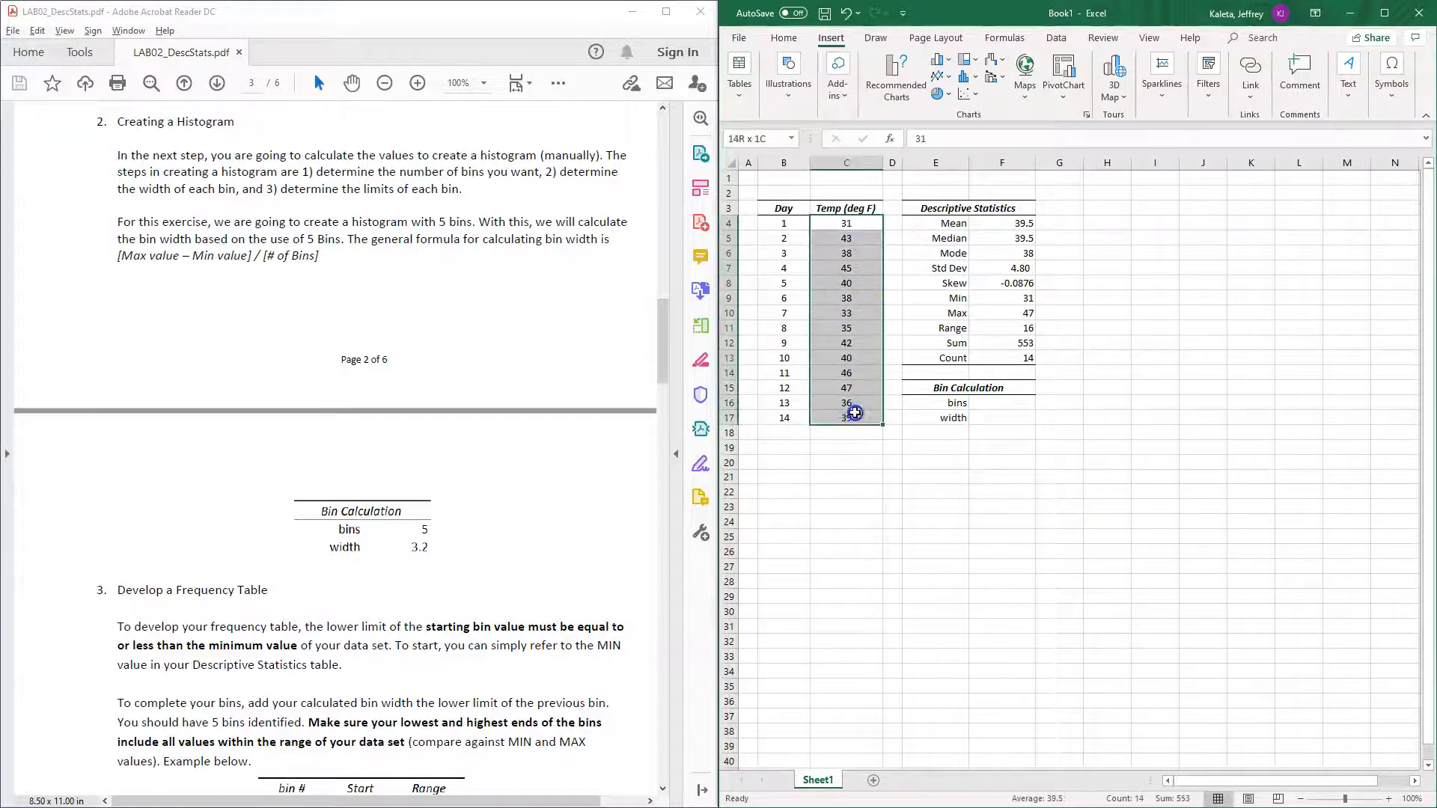
click(981, 465)
click(989, 405)
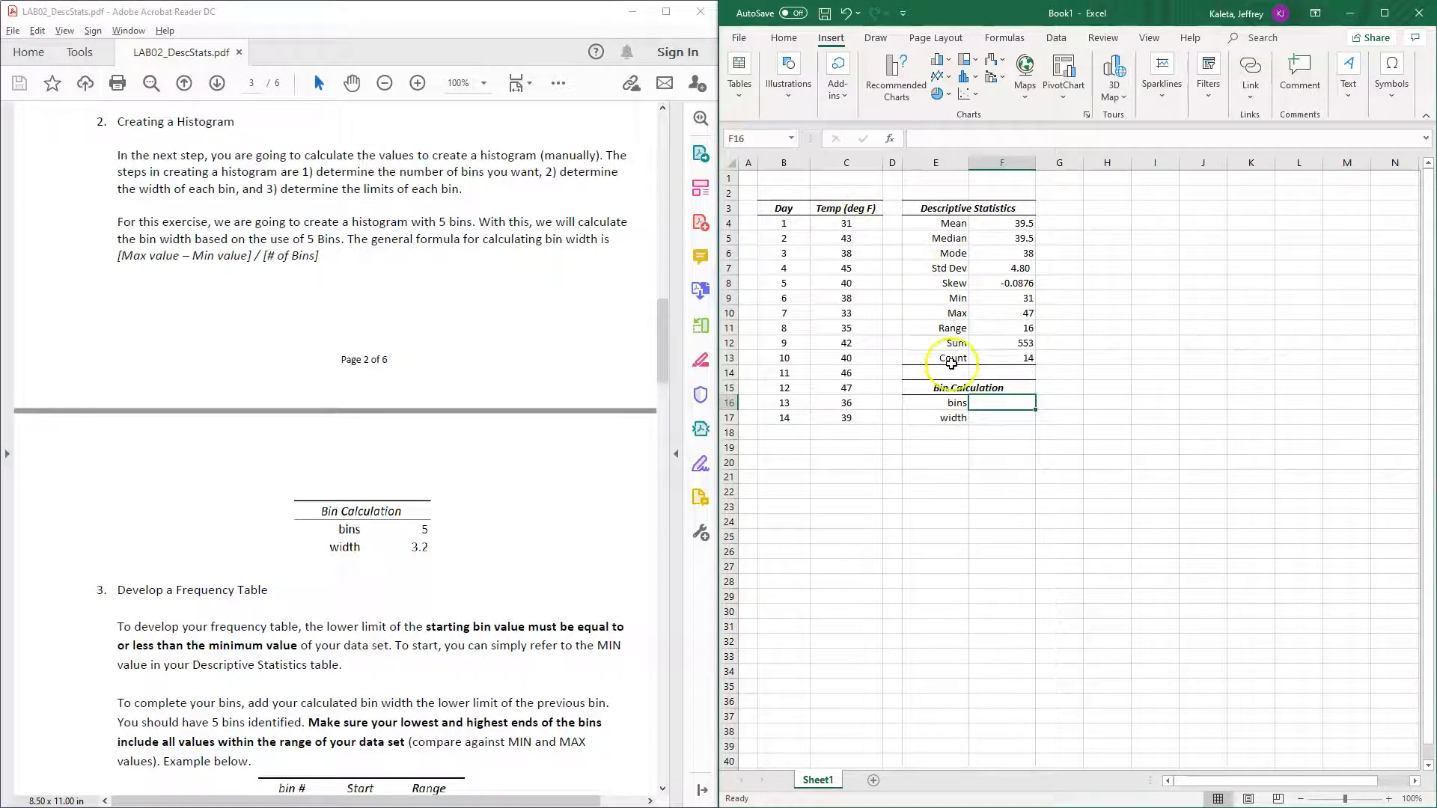
click(1024, 298)
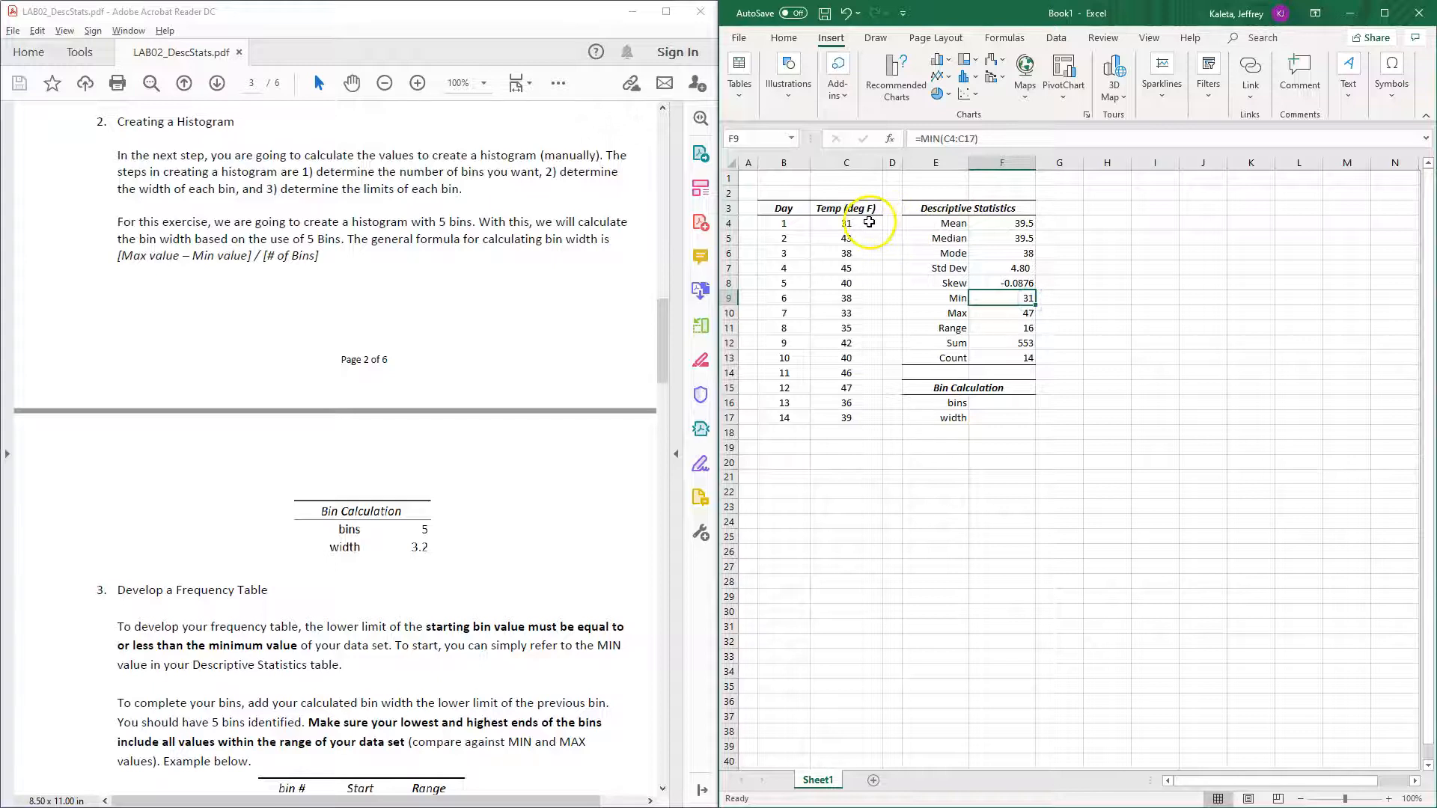
click(869, 222)
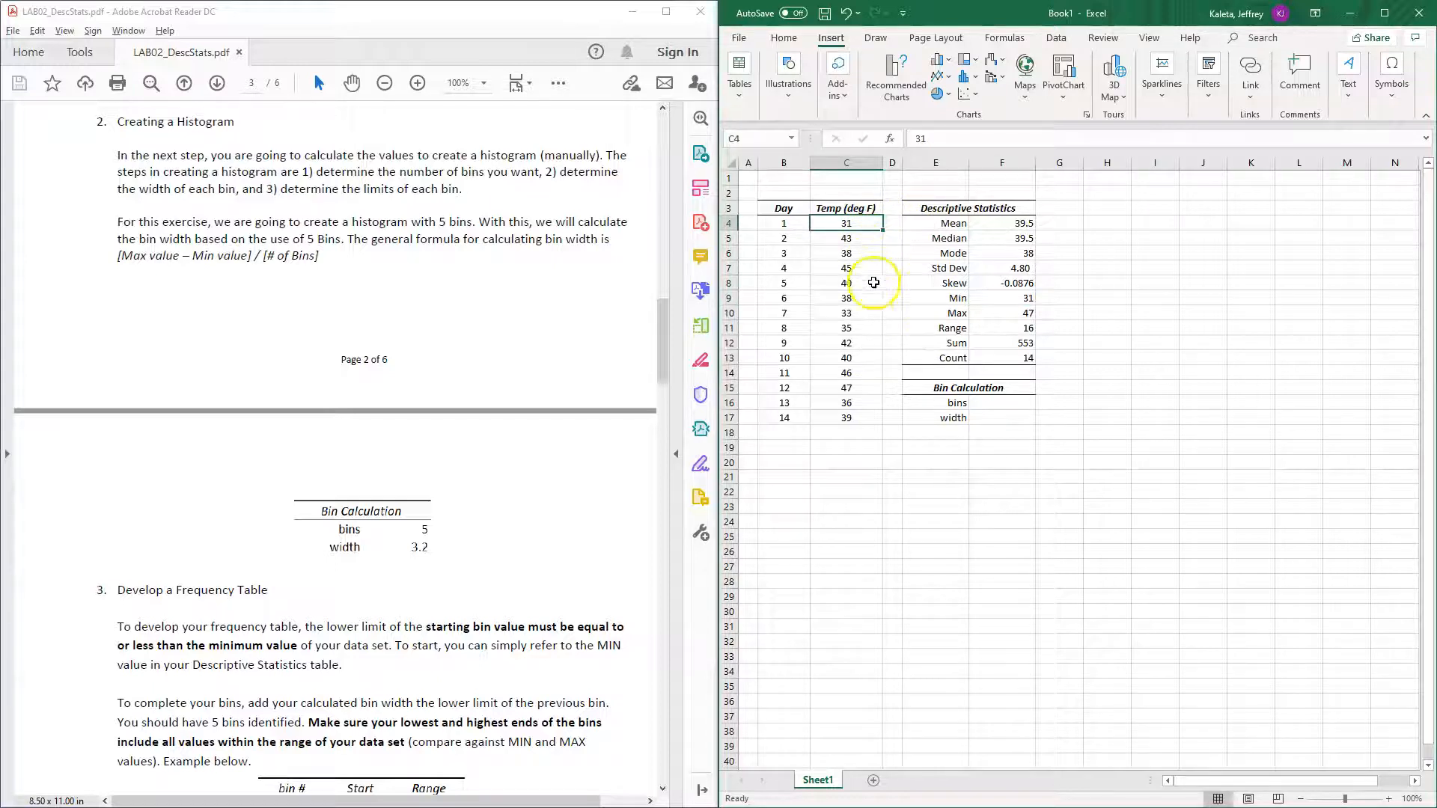
click(1006, 420)
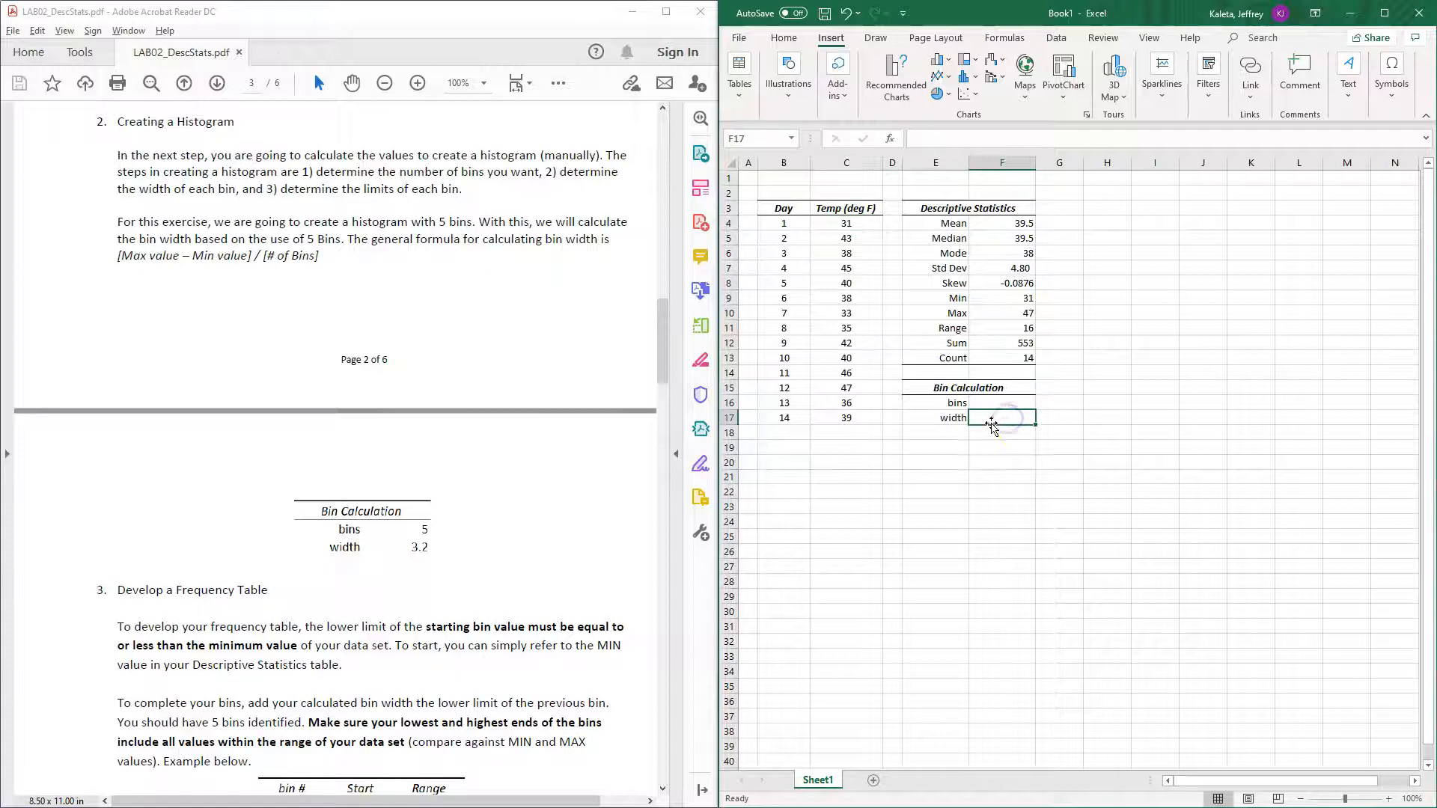
Set the number of bins in F16 to 5 and calculate the bin width in F17 with =F11/F16
click(1008, 406)
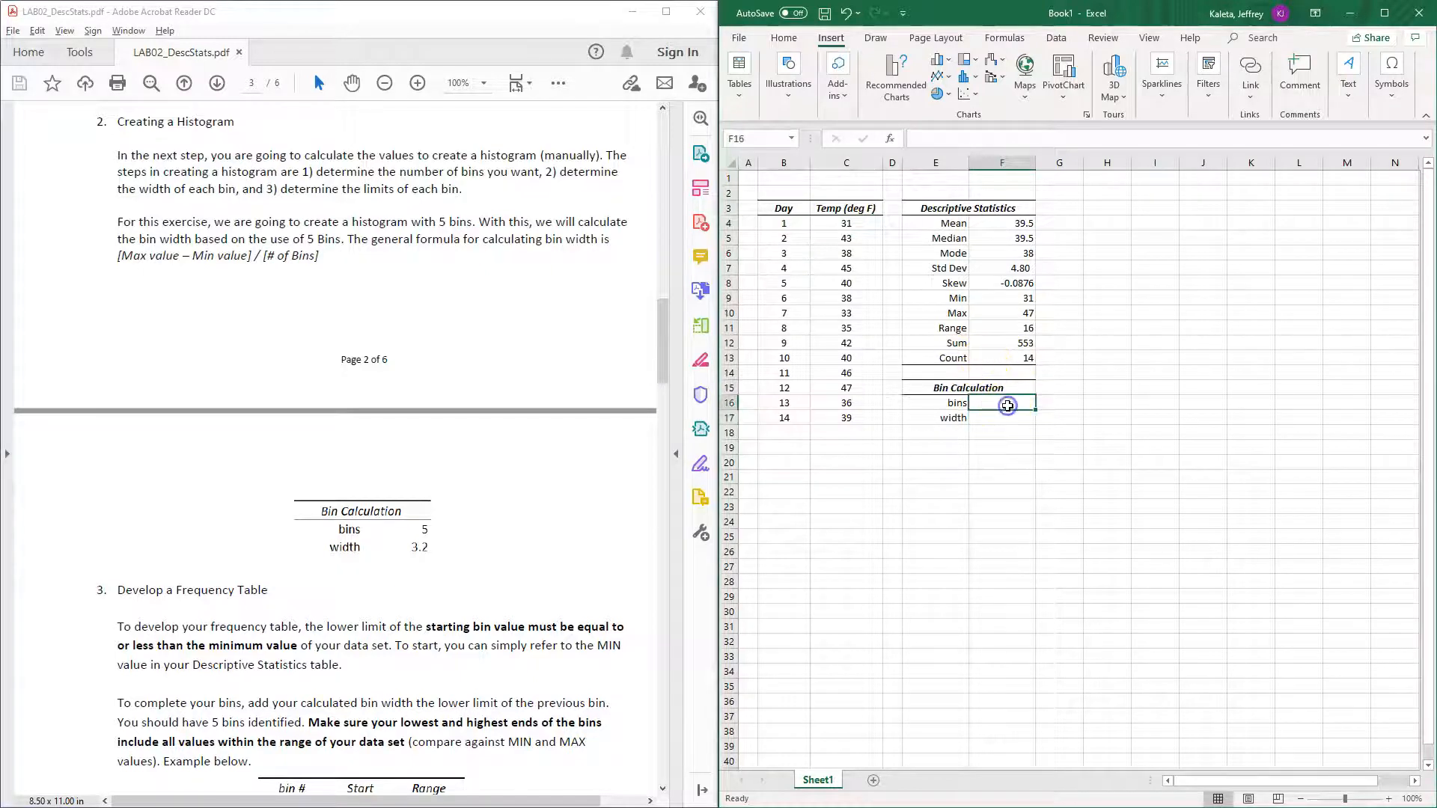
text(5)
key(Return)
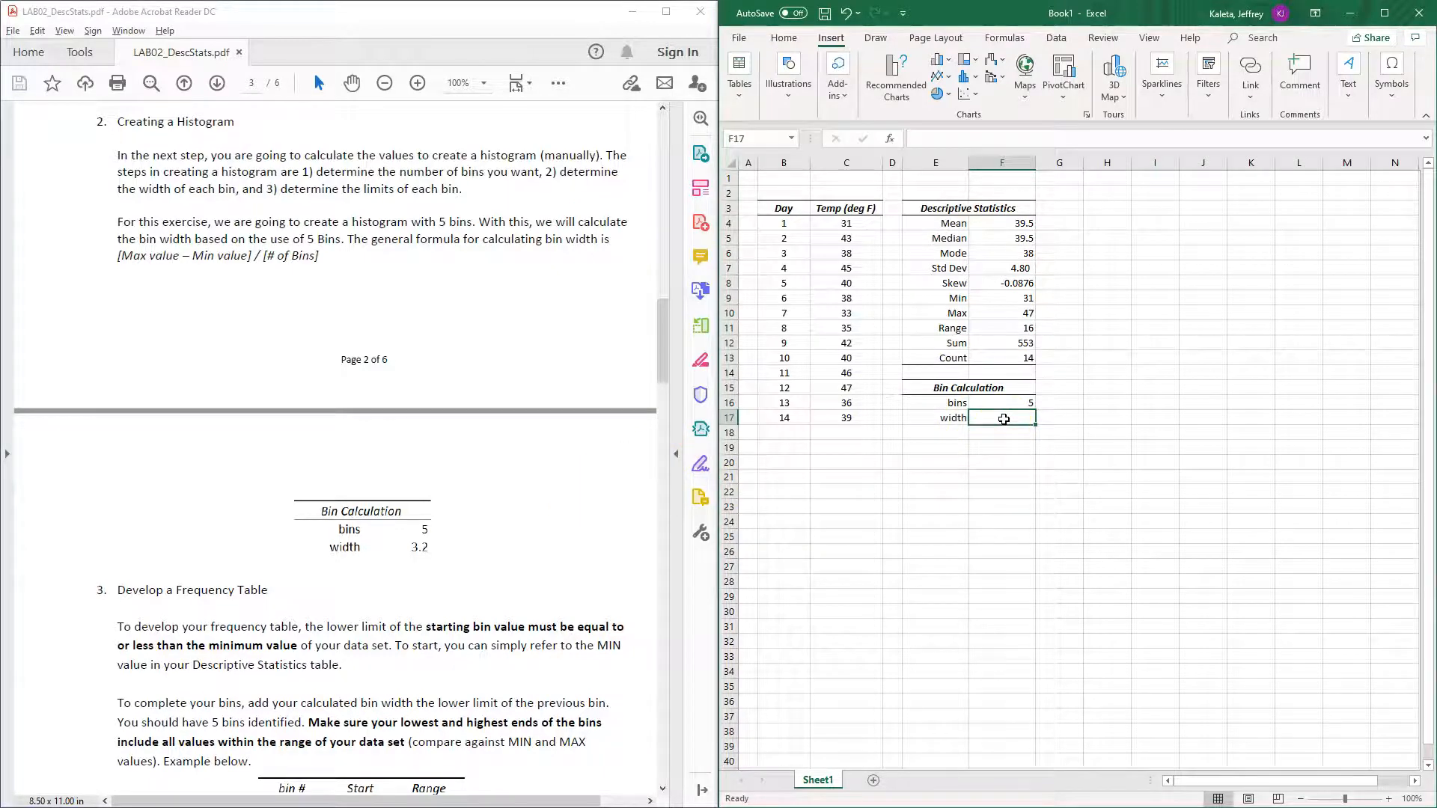
text(=)
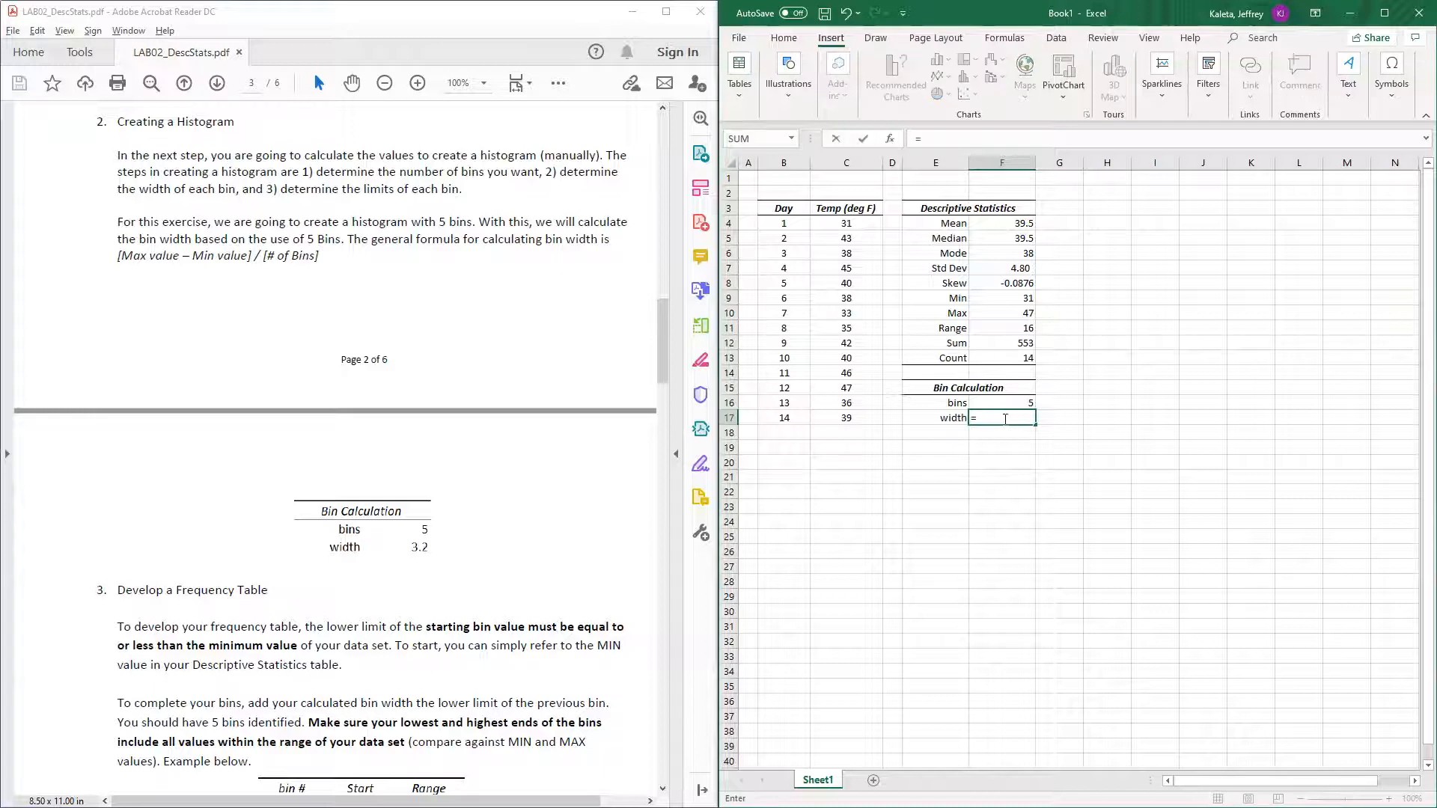
click(1013, 330)
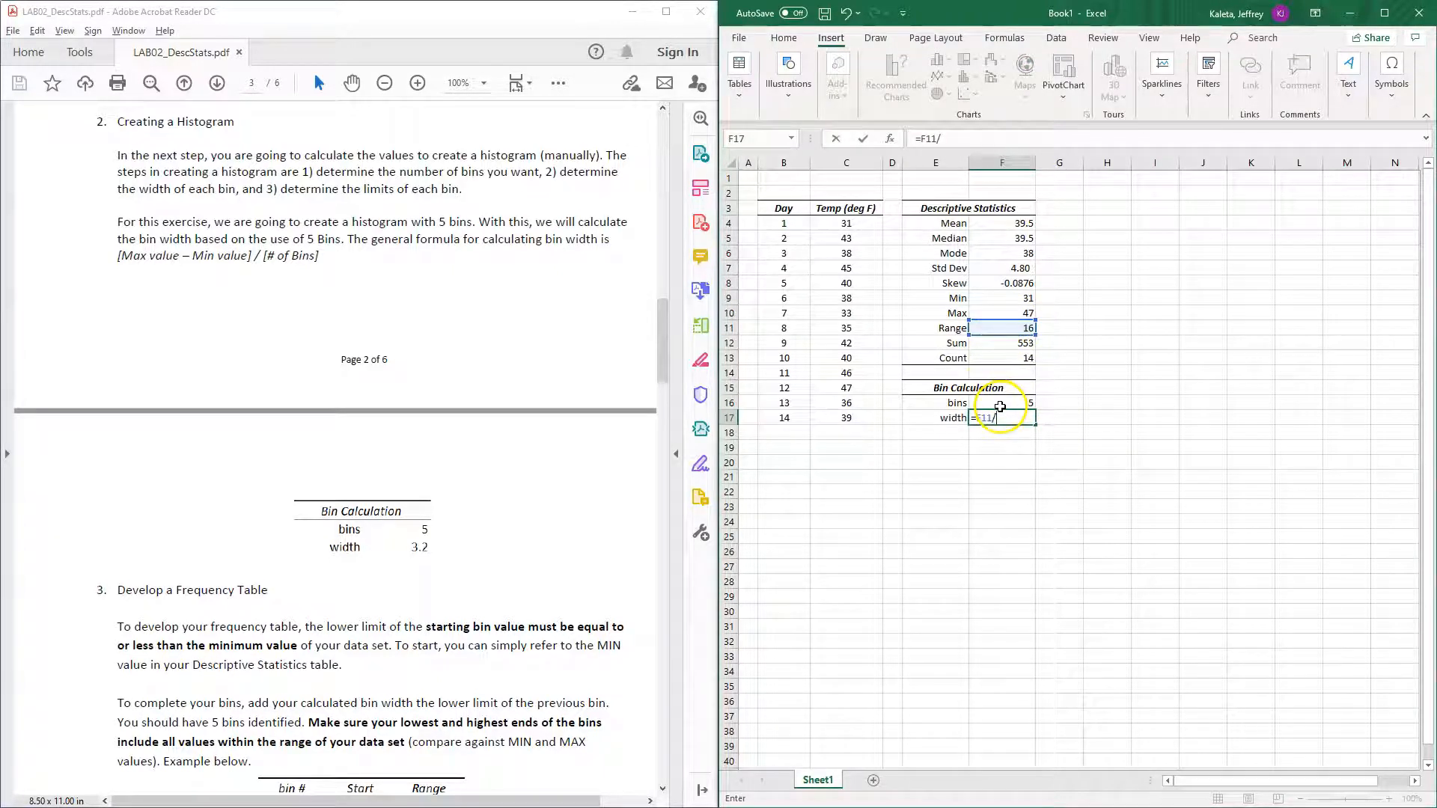
key(Return)
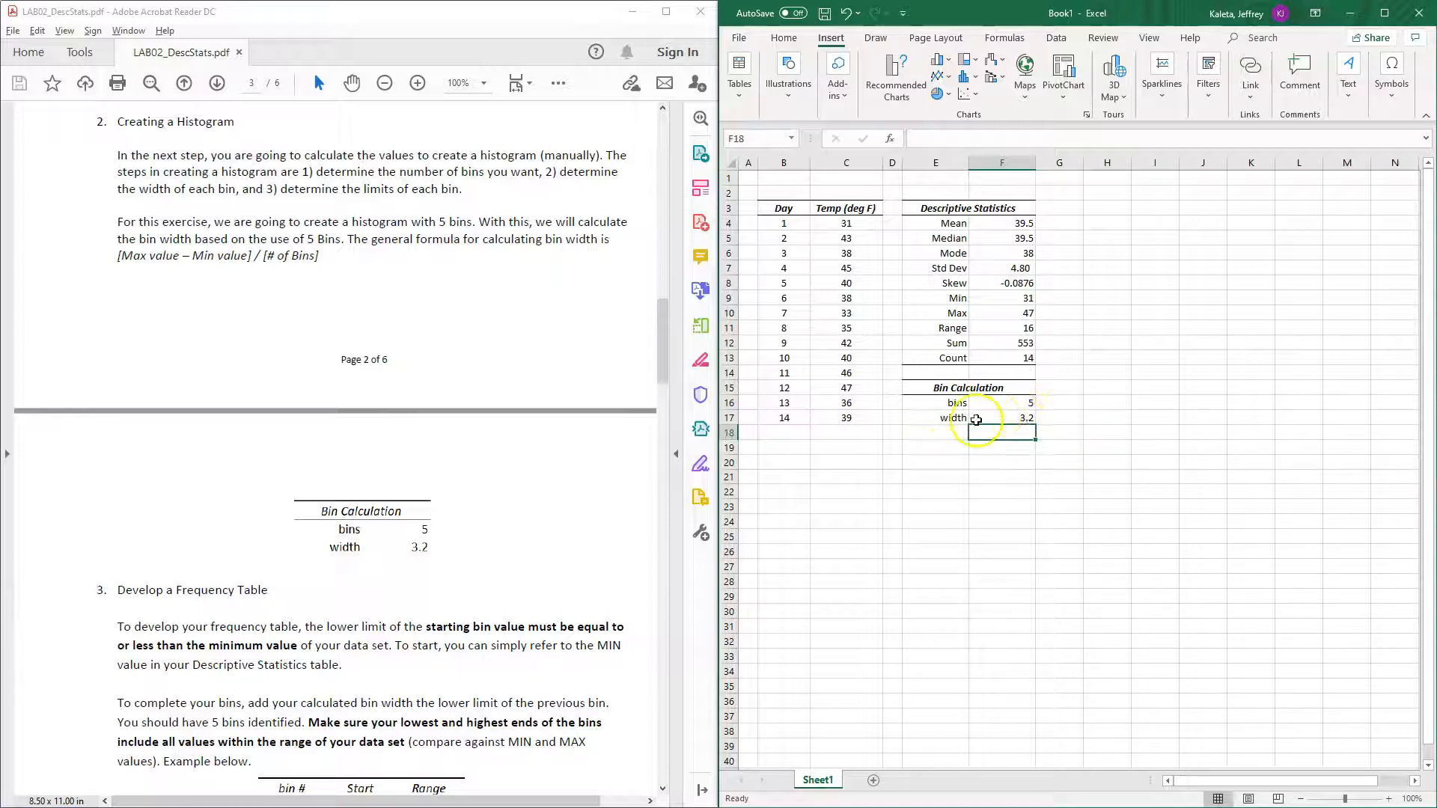
click(1024, 416)
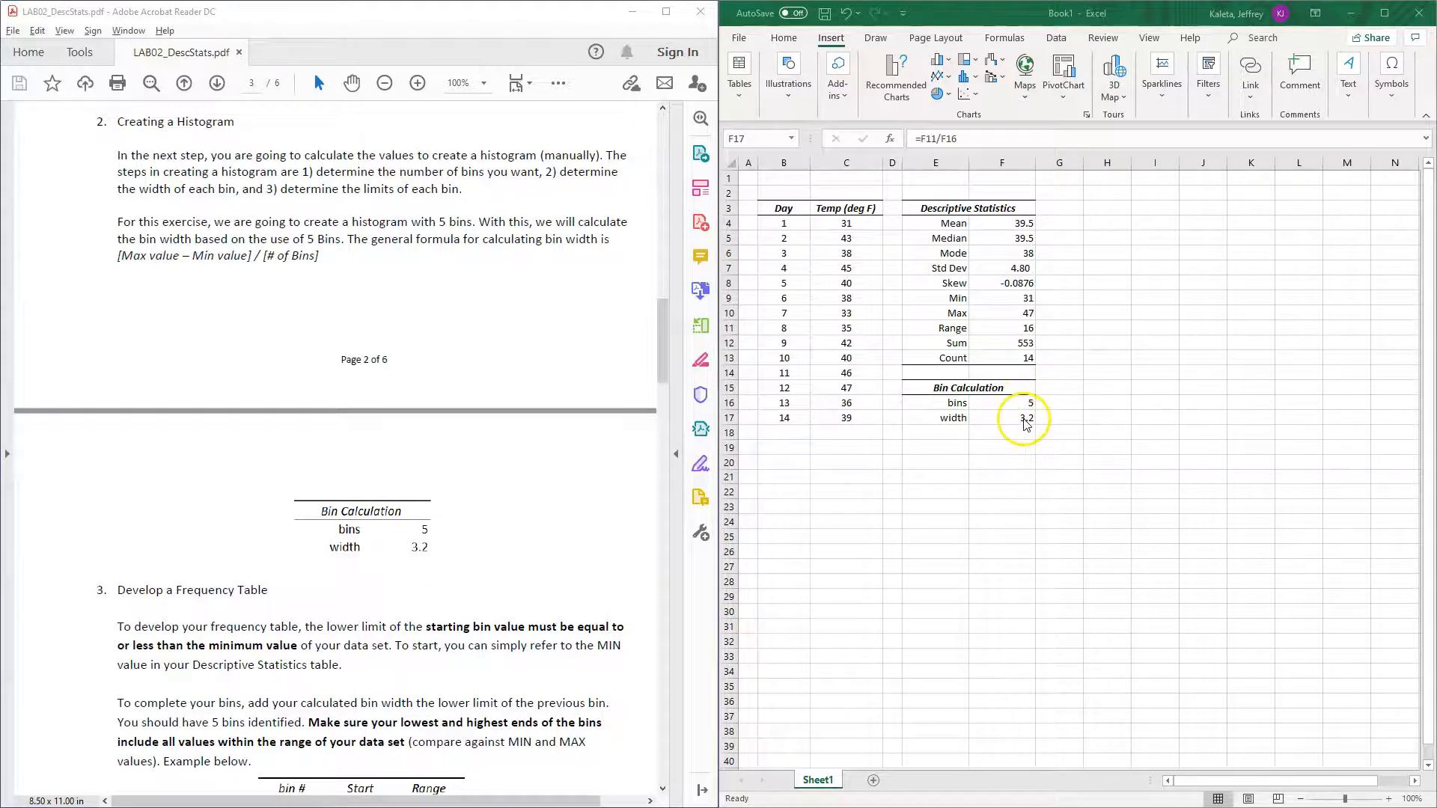
Set the width of spacer column G to 3
click(1184, 420)
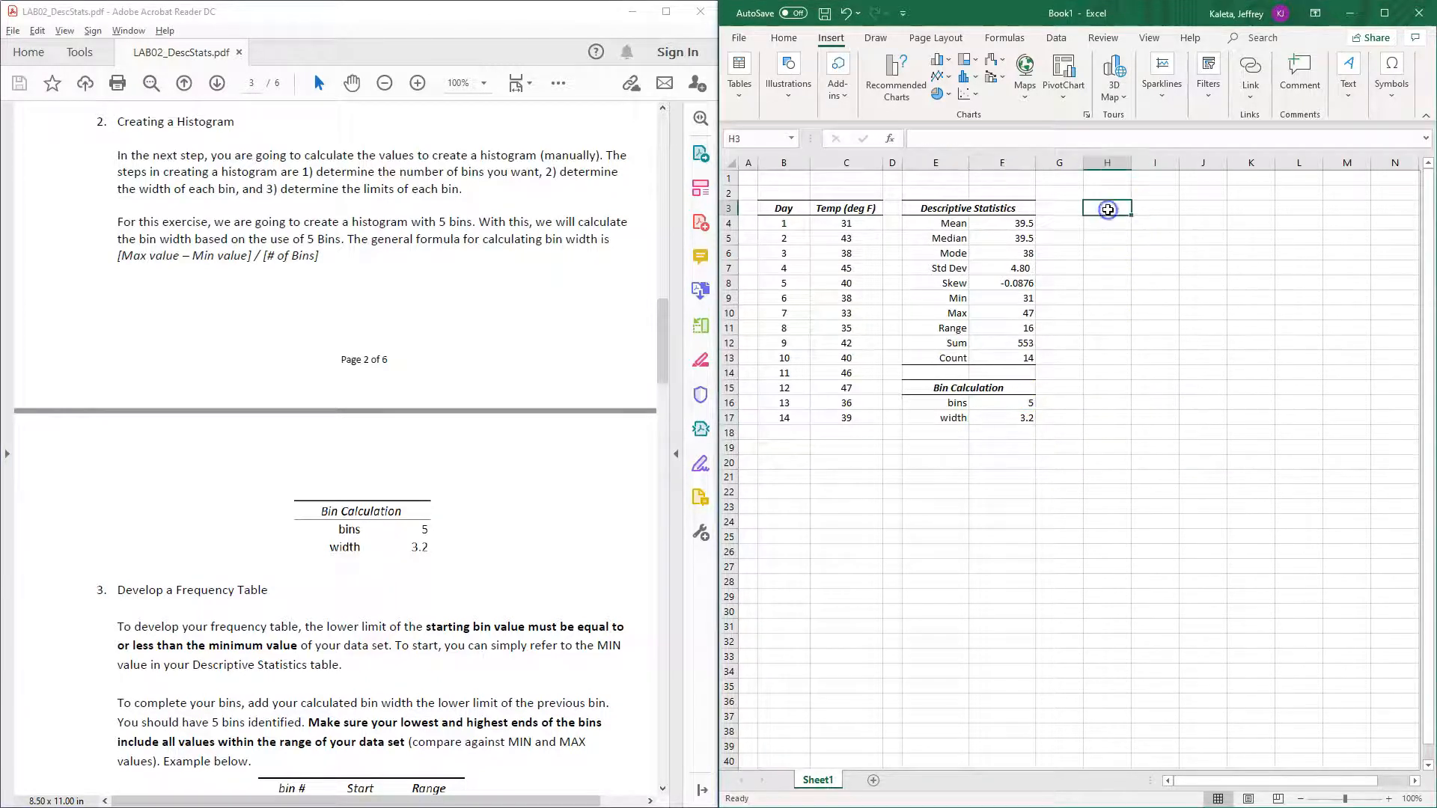
click(1063, 163)
right_click(1064, 164)
click(1115, 371)
text(3)
key(Return)
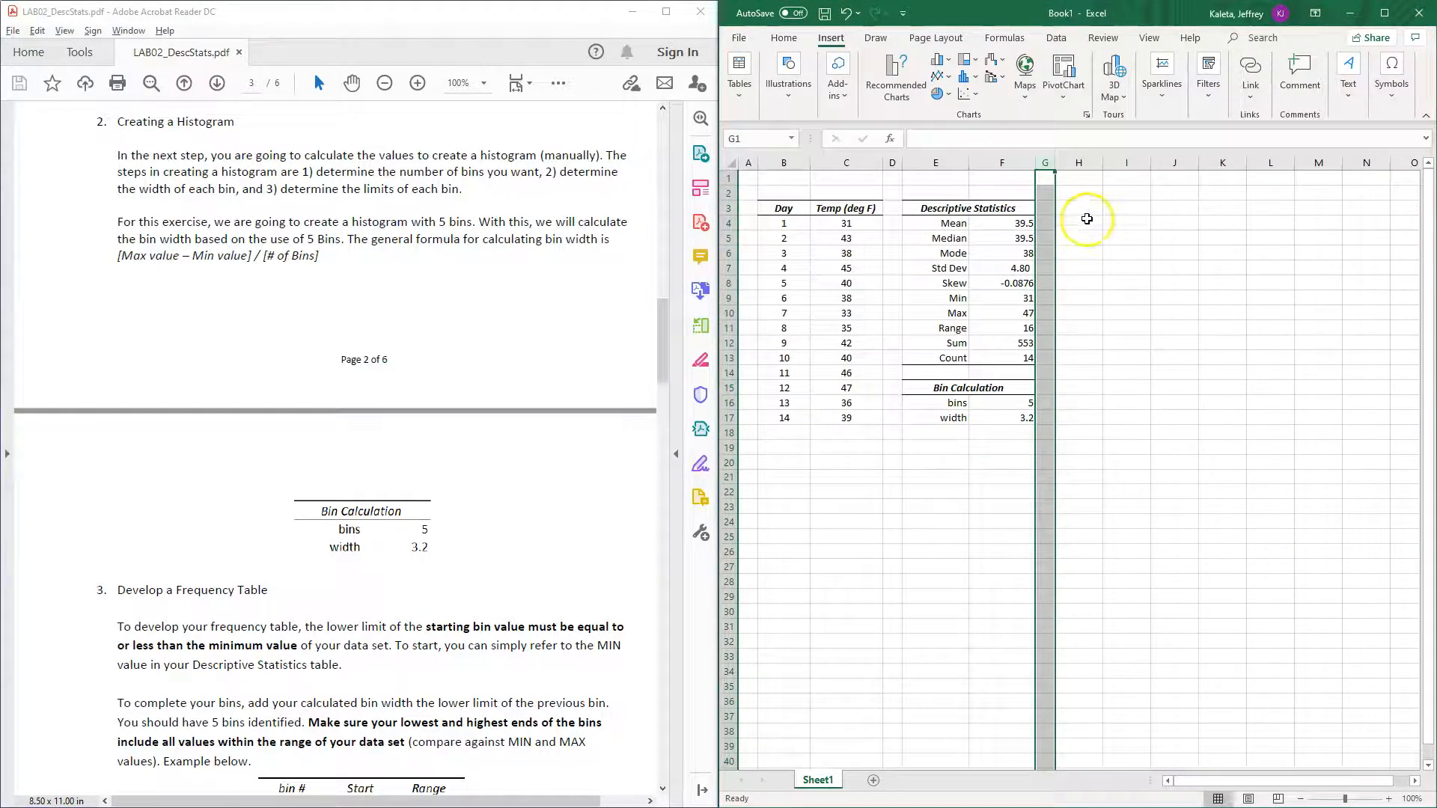
Enter the frequency table headings "bin #", "Start" and "Range" in H3, I3 and J3
click(1086, 208)
text(B)
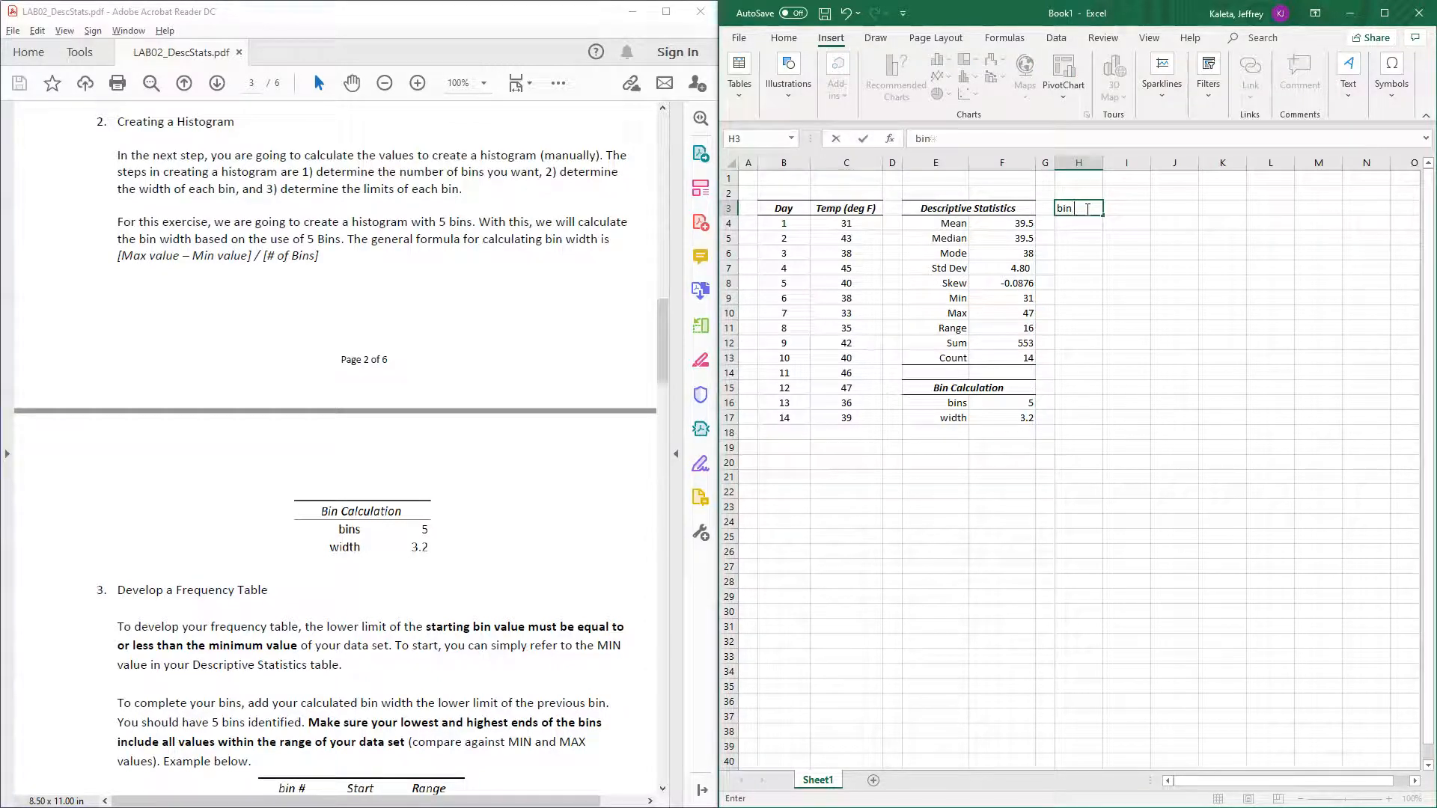
key(Tab)
text(St)
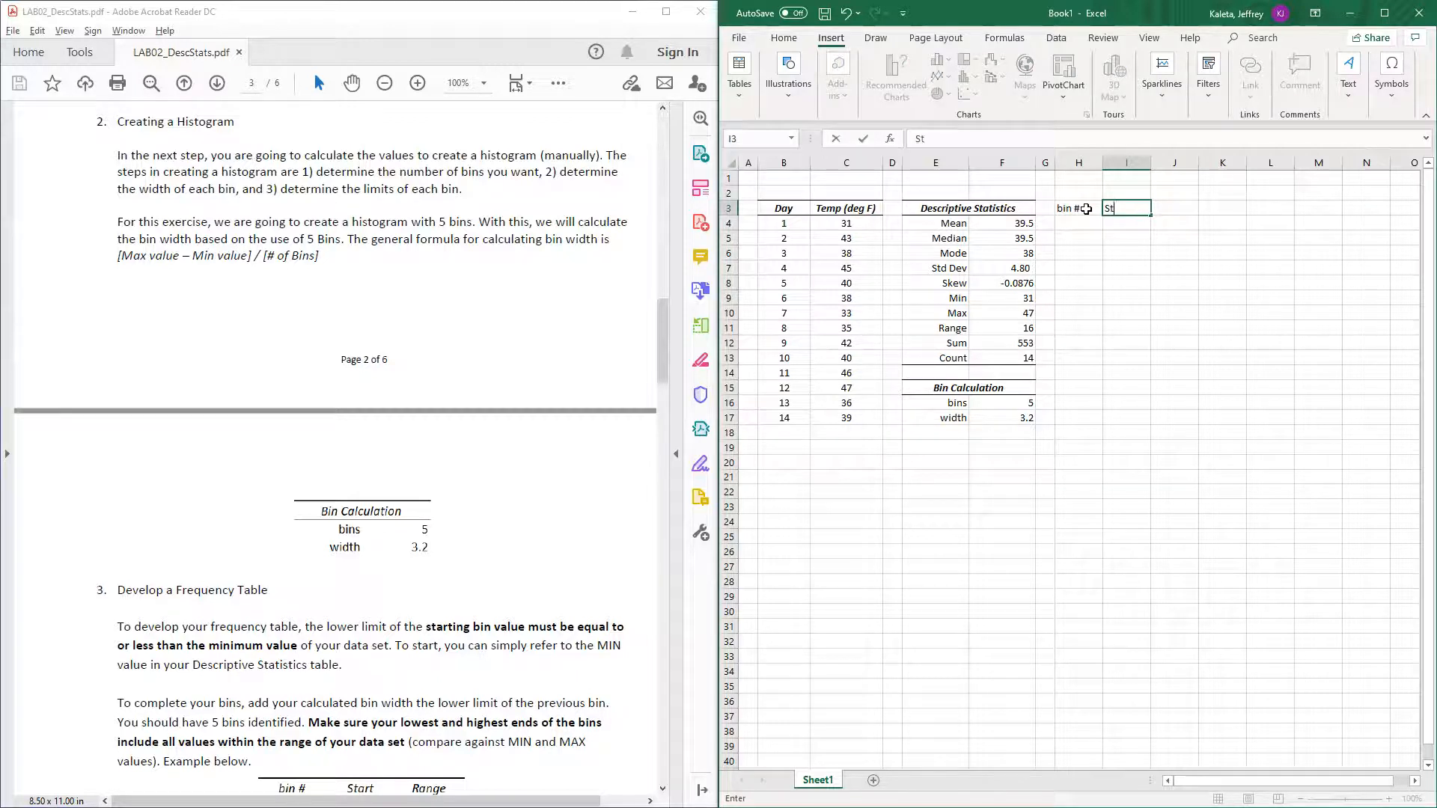
key(Tab)
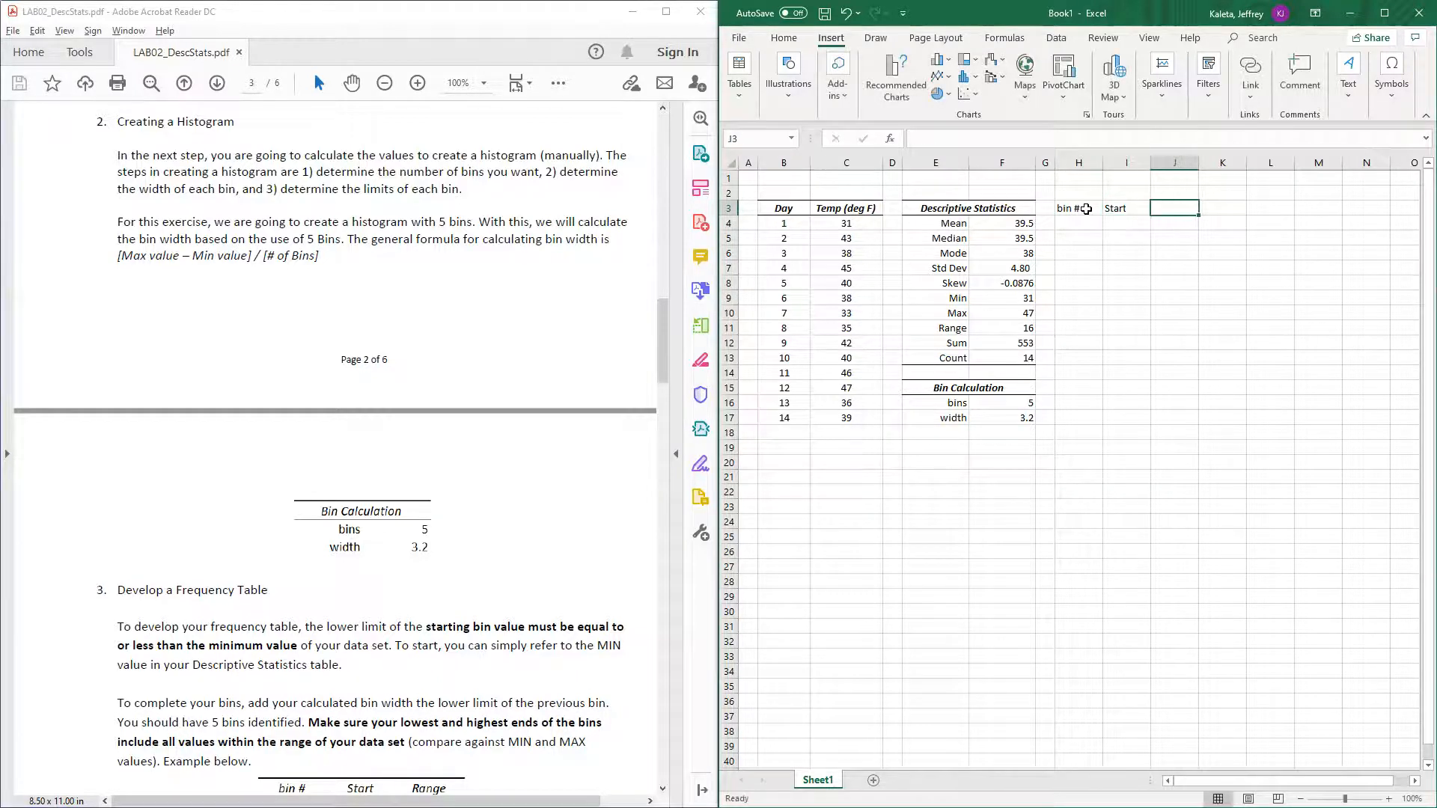
text(Range)
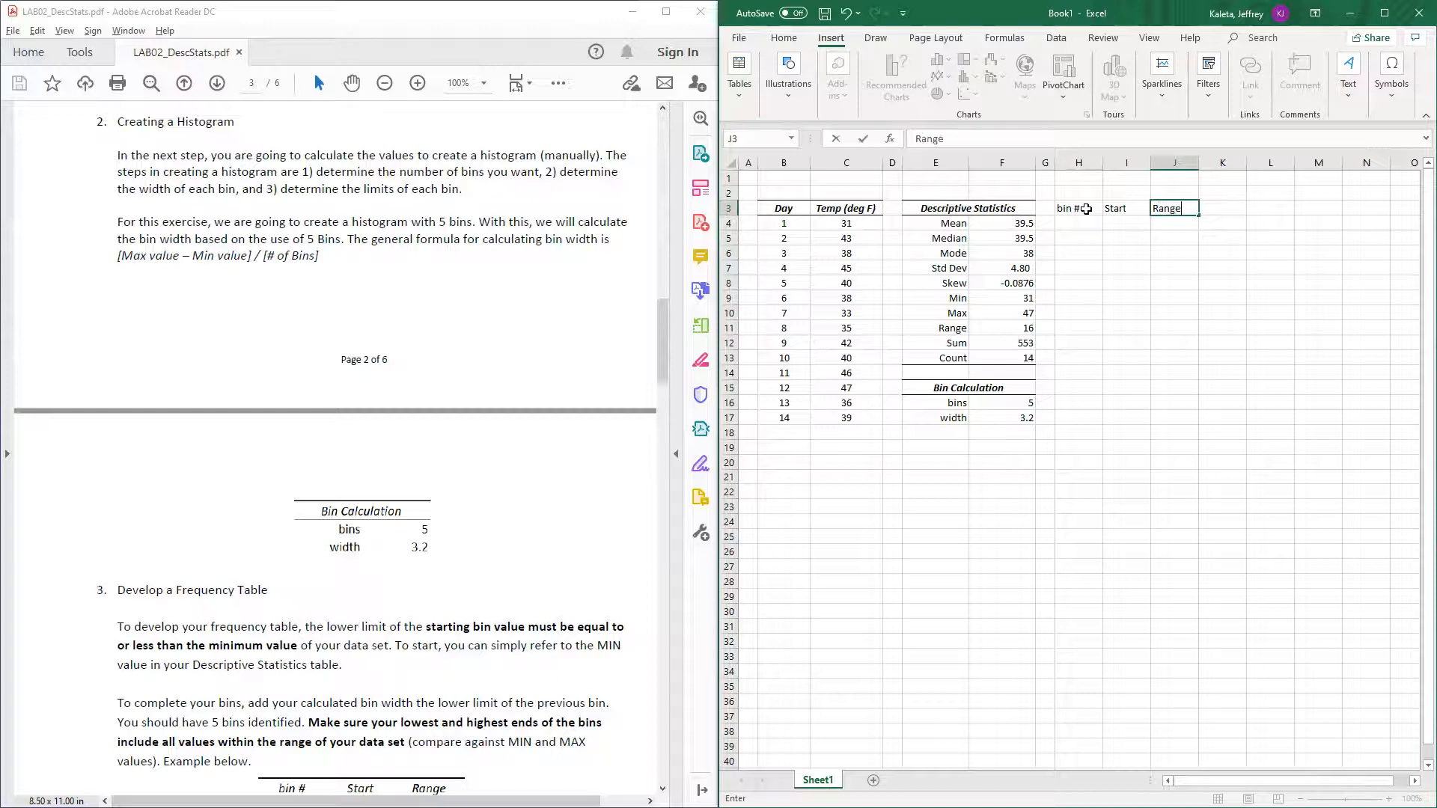
key(Return)
Number the bins from 0 to 5 in H4:H9, extending the series from its first three values
text(0)
key(Return)
text(1)
key(Return)
text(2)
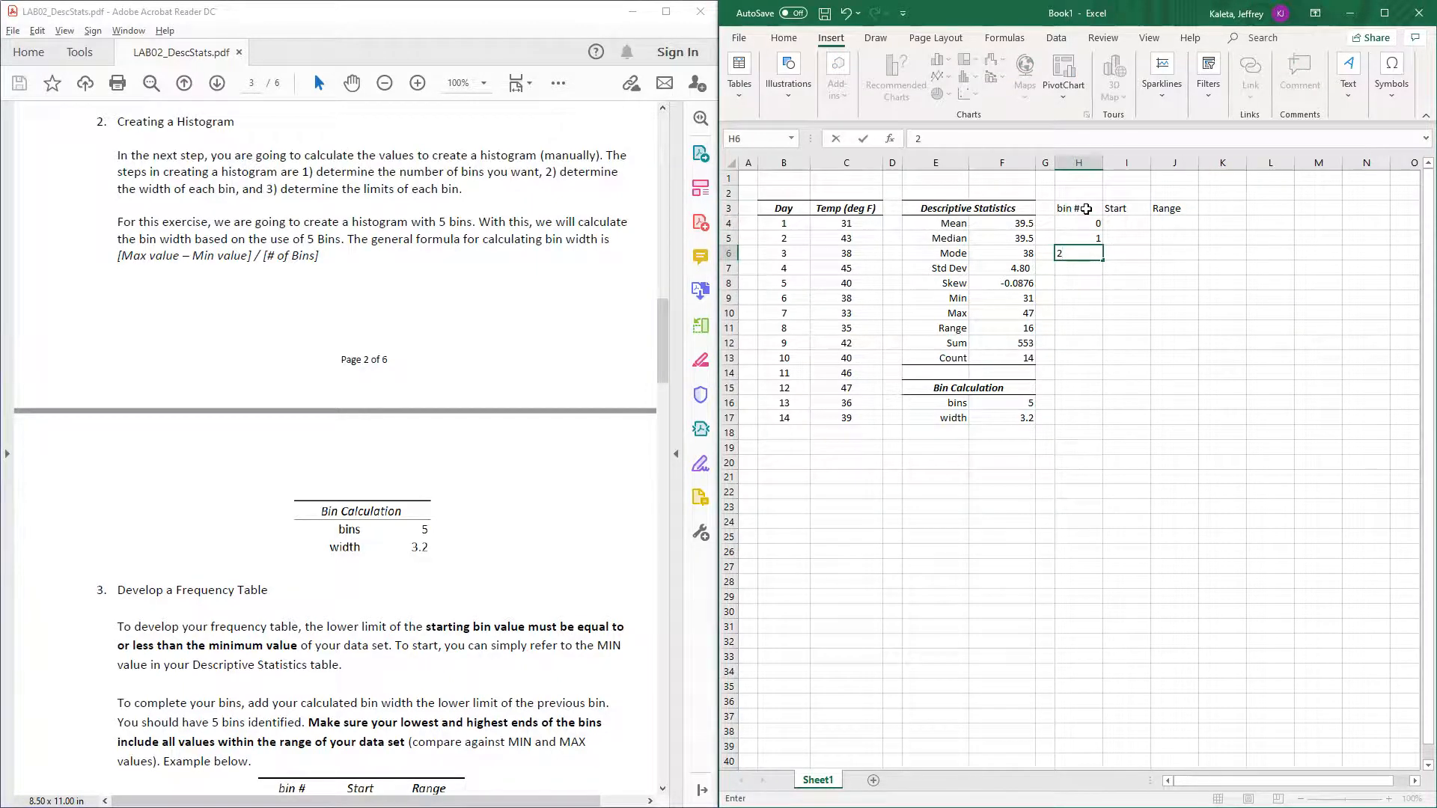
key(Return)
click(1080, 250)
drag(1083, 228, 1101, 301)
click(1162, 387)
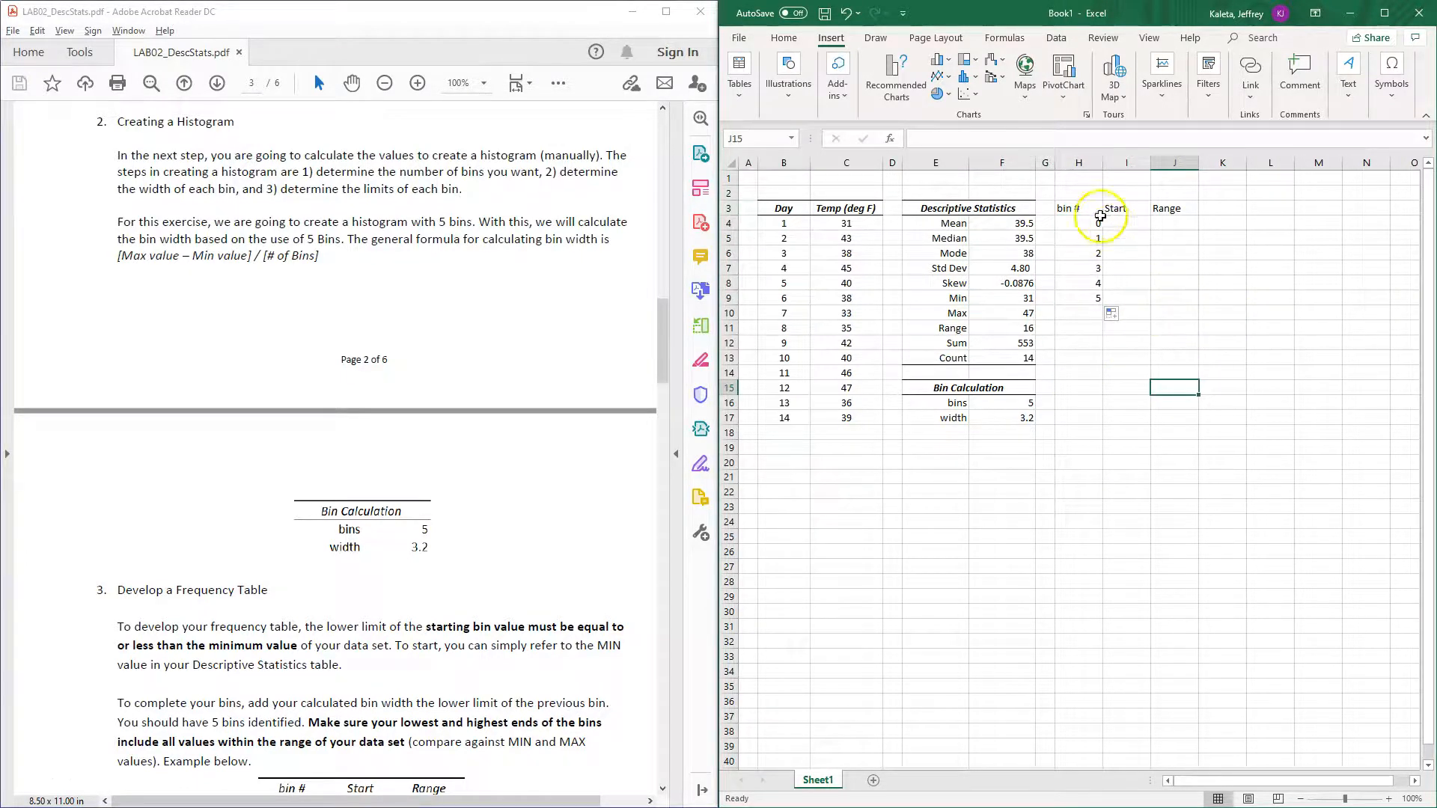
Format the frequency table headings in H3:J3 as bold, italic and centred
drag(1071, 209, 1168, 209)
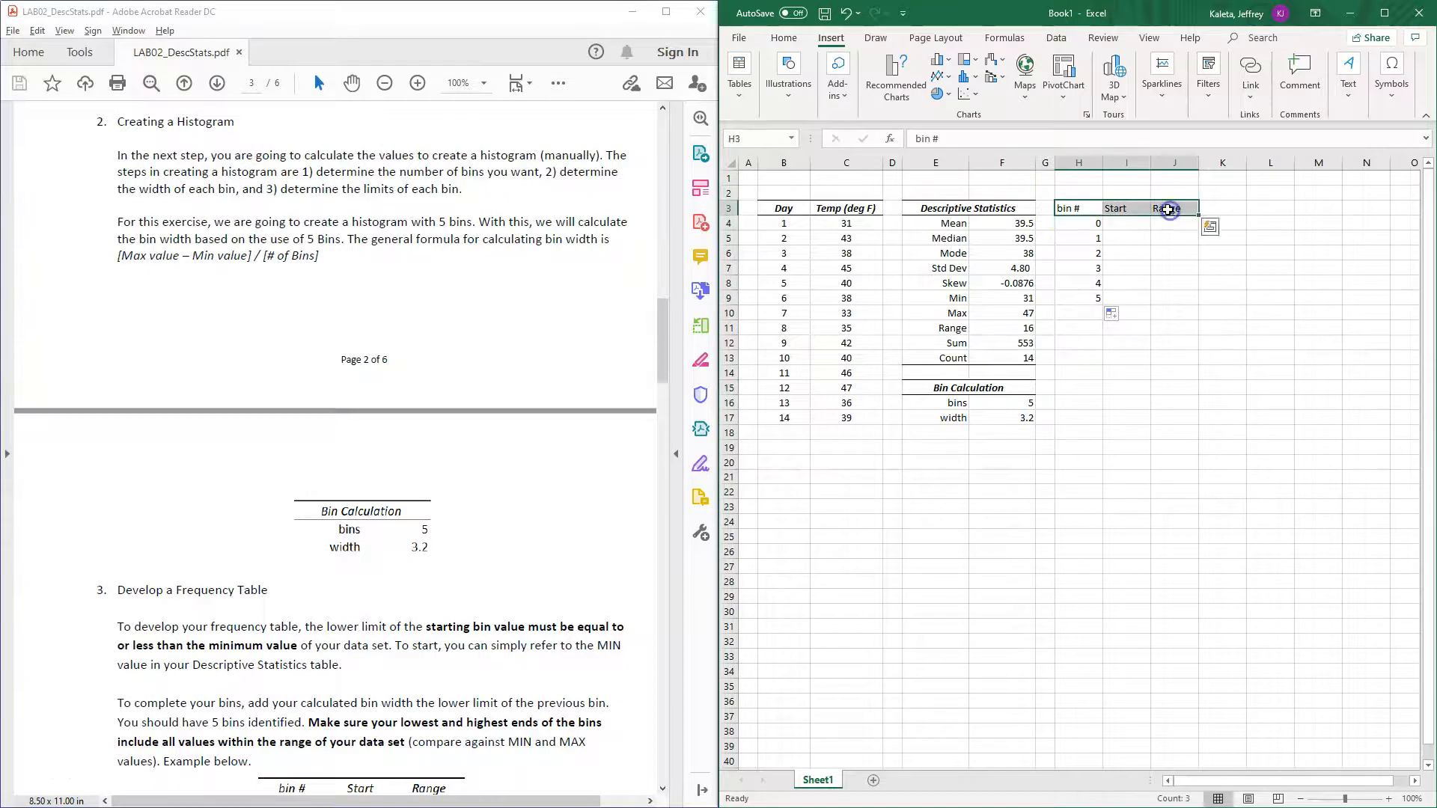
click(784, 37)
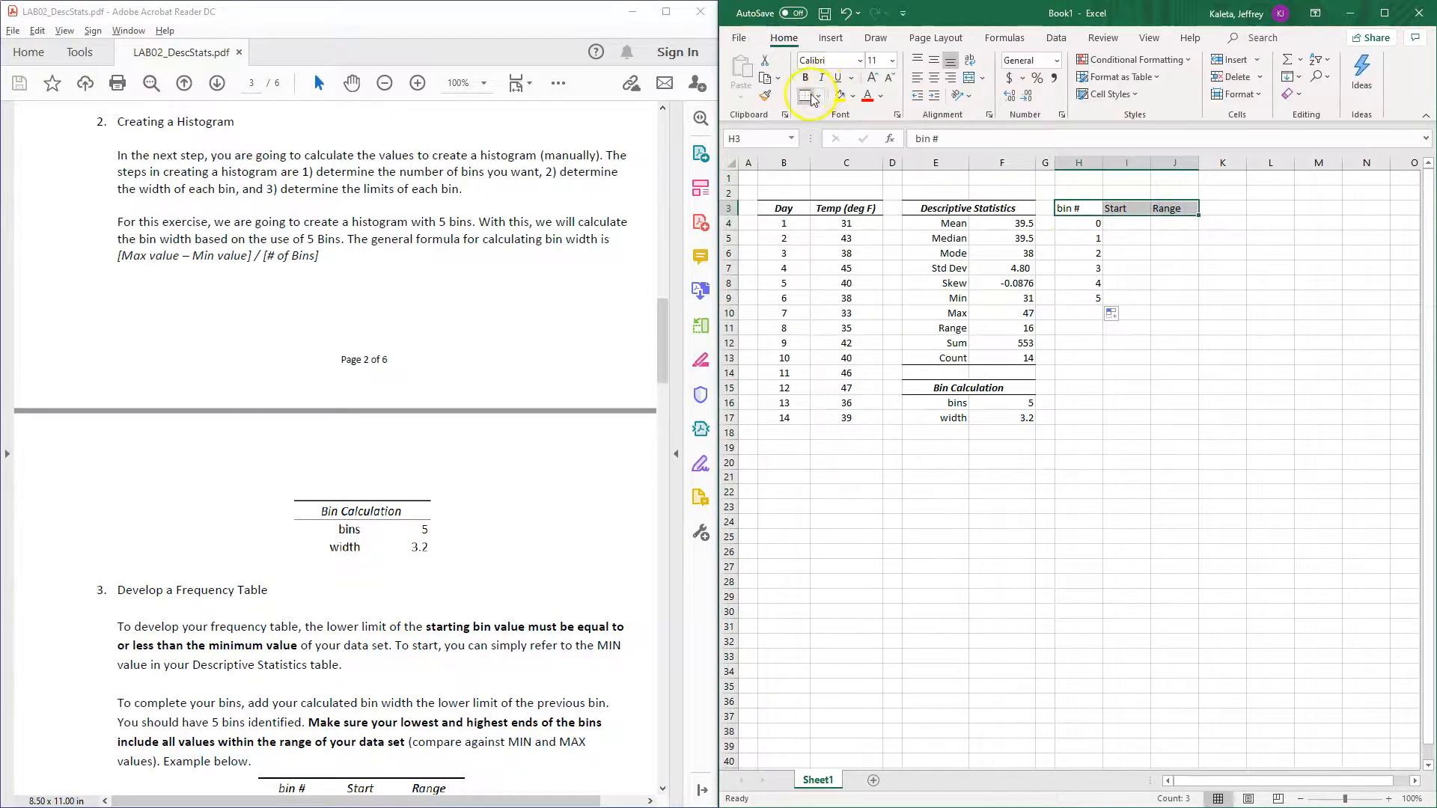
click(806, 77)
click(933, 78)
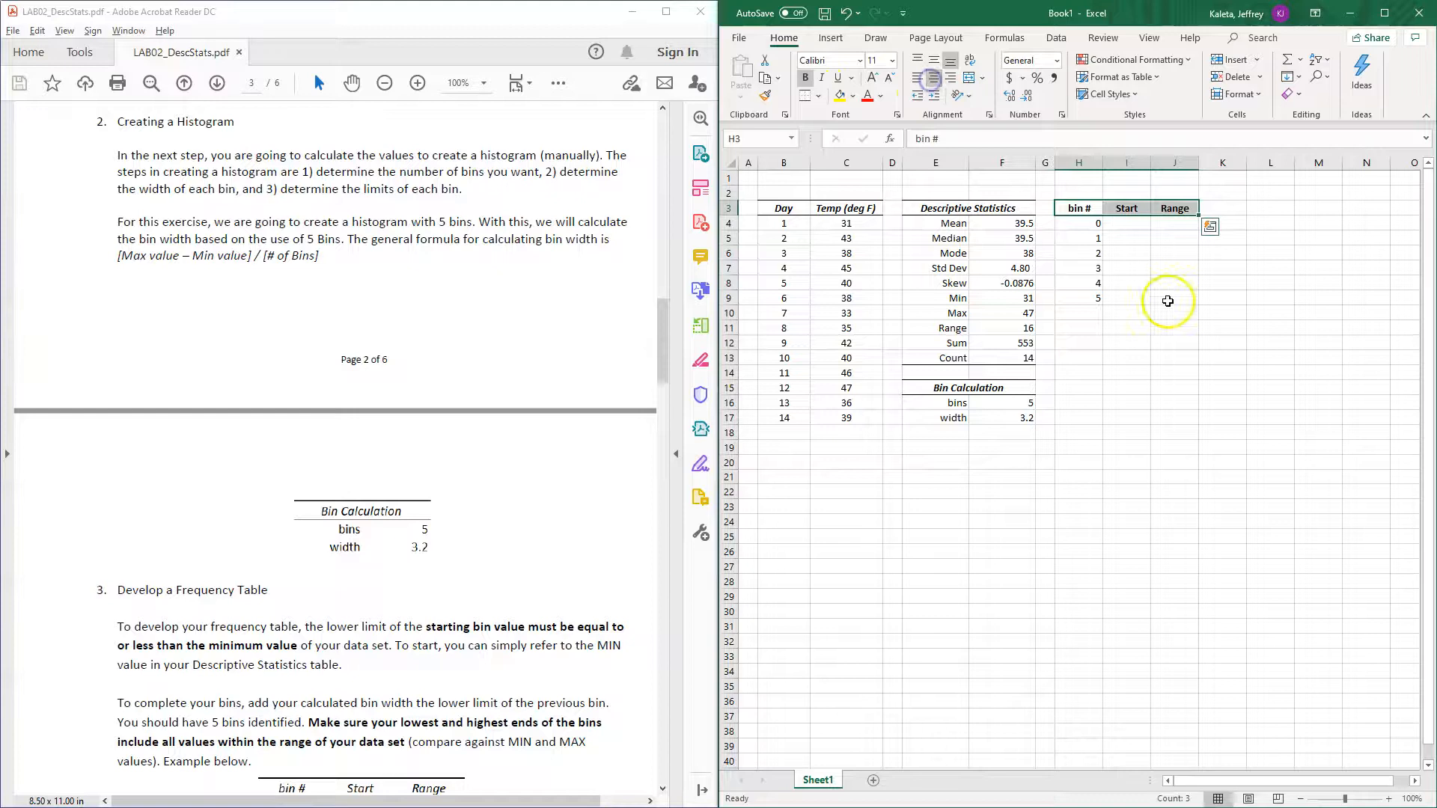
click(1164, 310)
click(1081, 315)
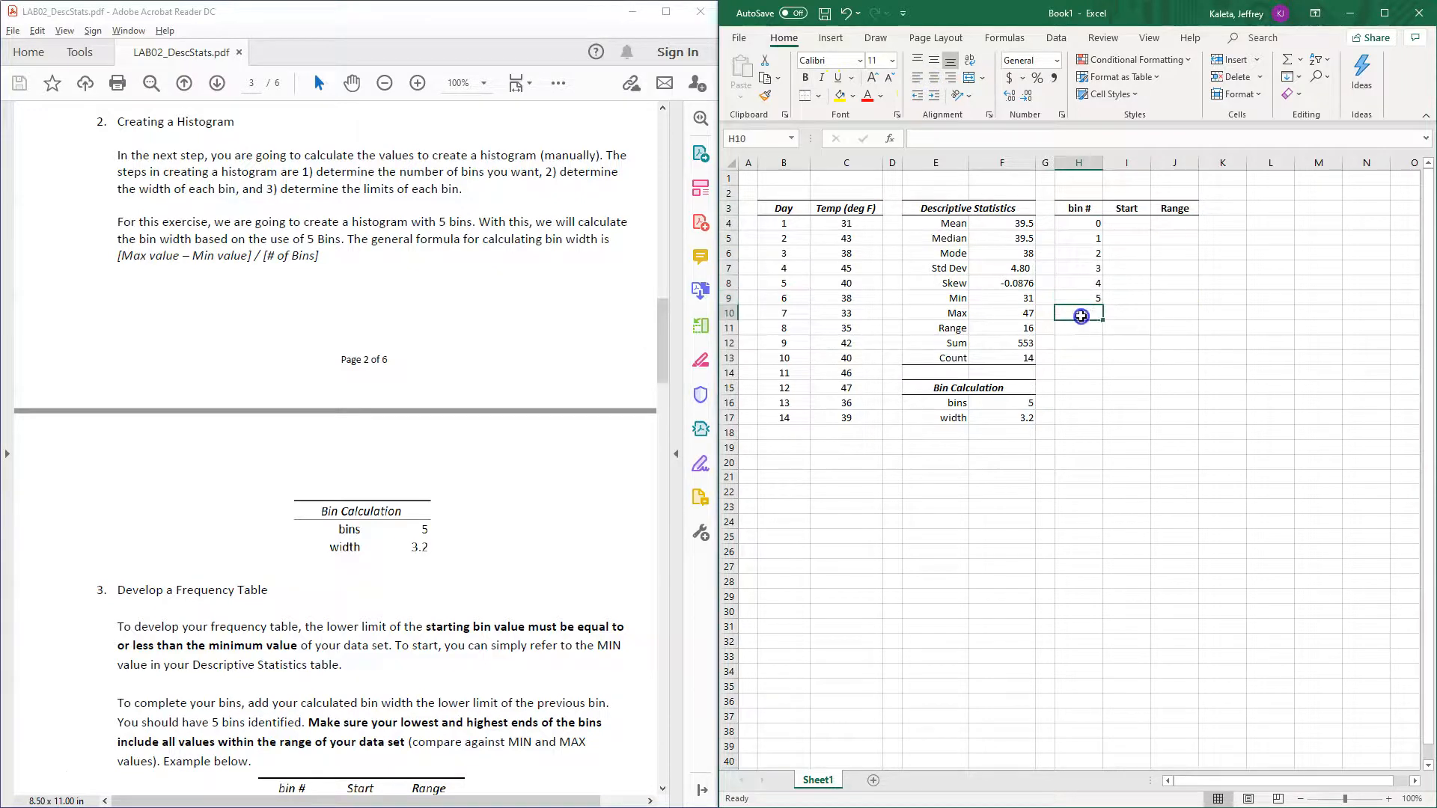
drag(1081, 209, 1174, 209)
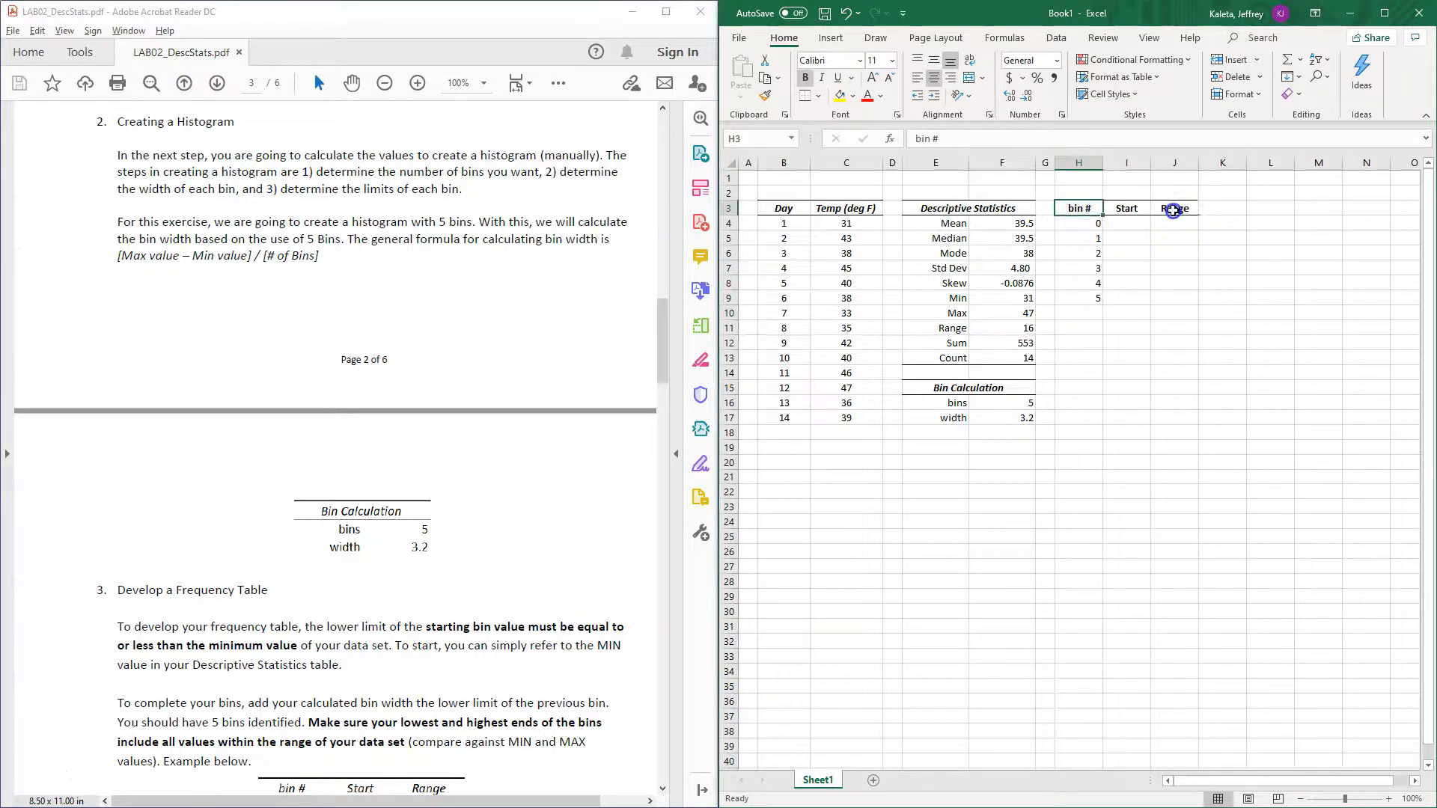
click(824, 78)
click(1074, 267)
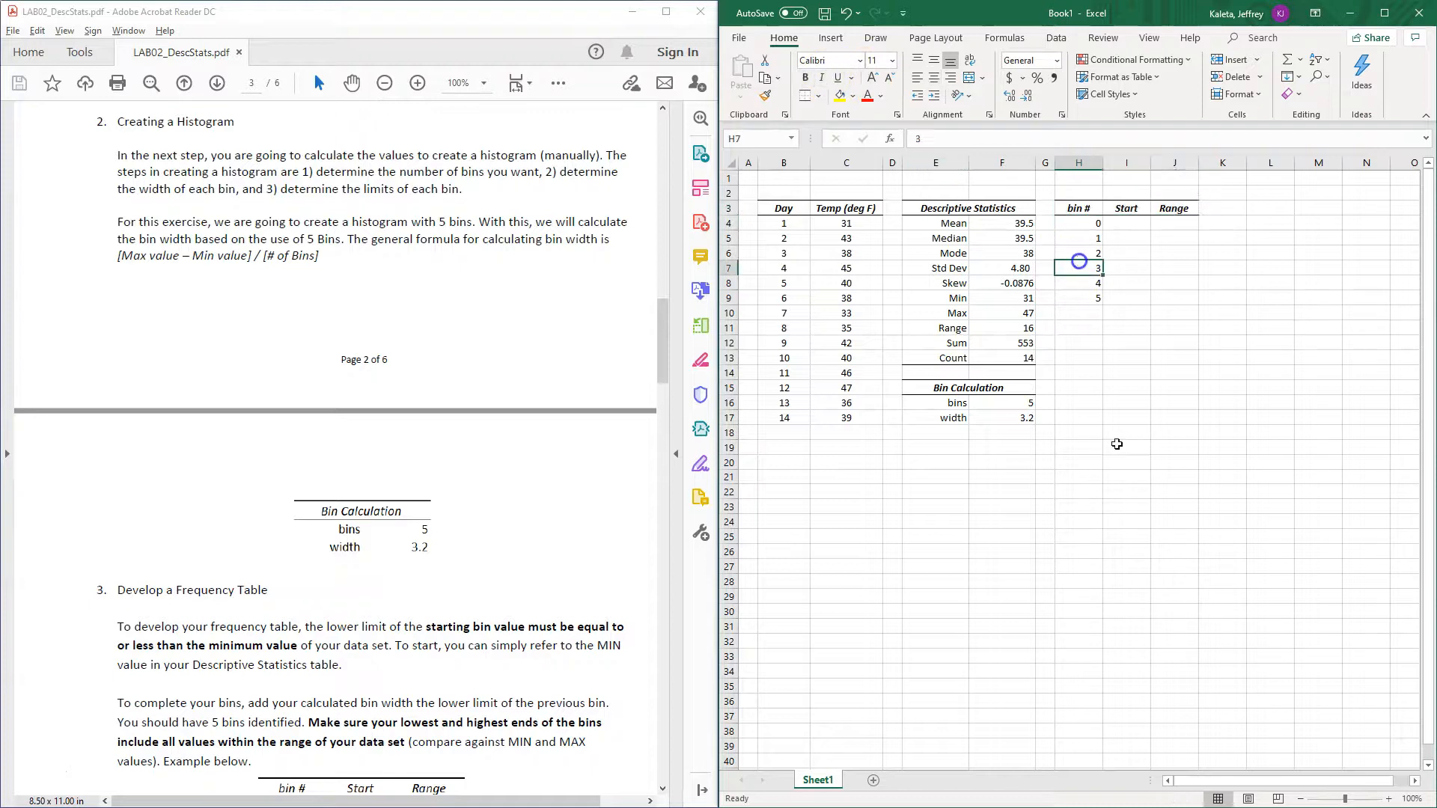